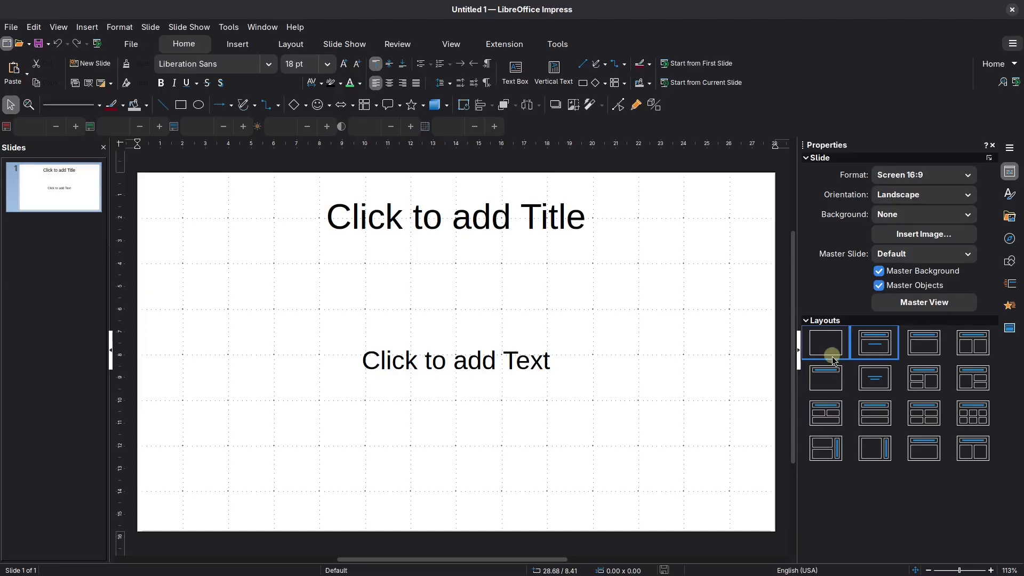
- Try out several layouts on the first slide, ending with the title-only layout
left_click(833, 359)
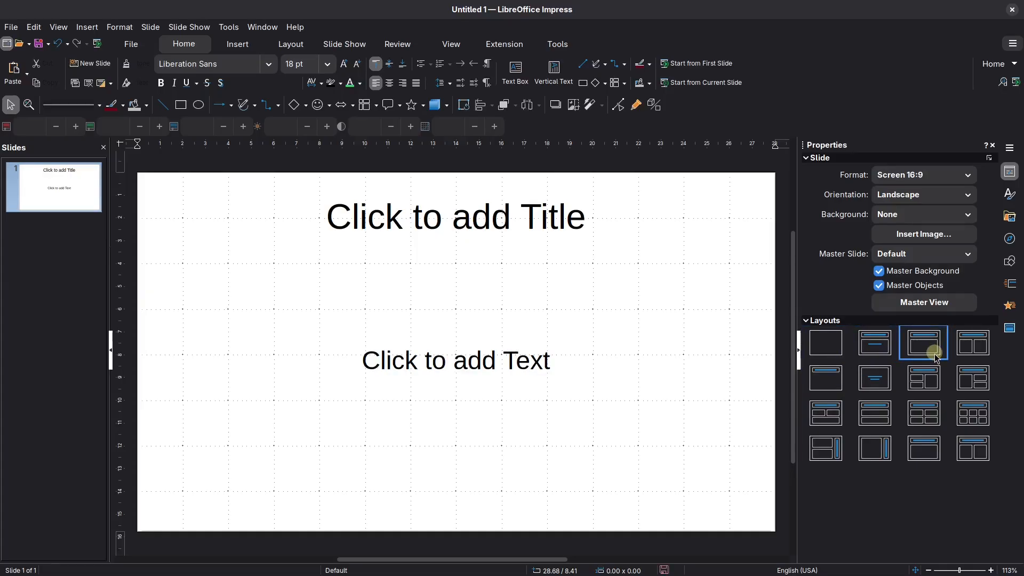
left_click(923, 377)
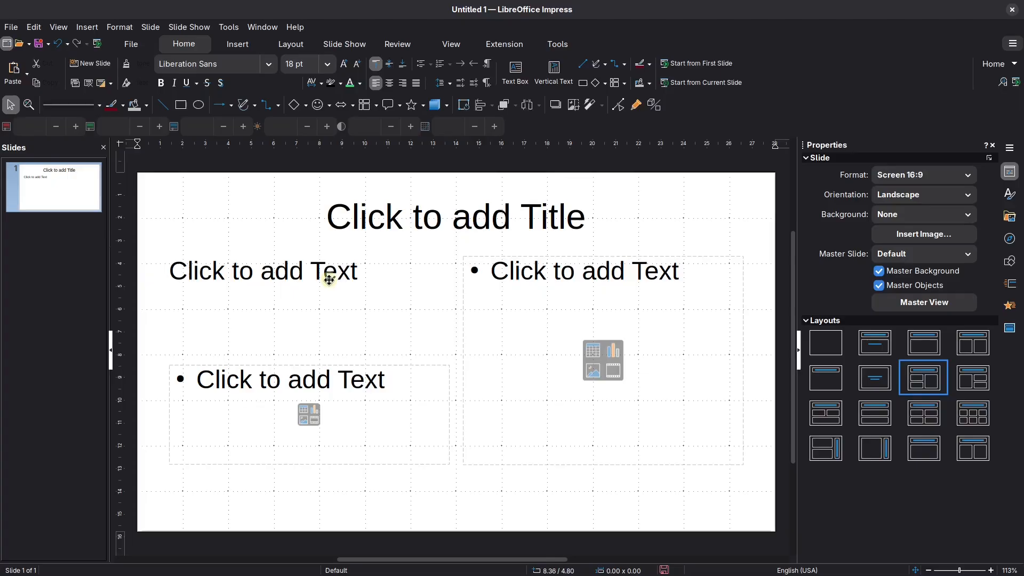
left_click(858, 344)
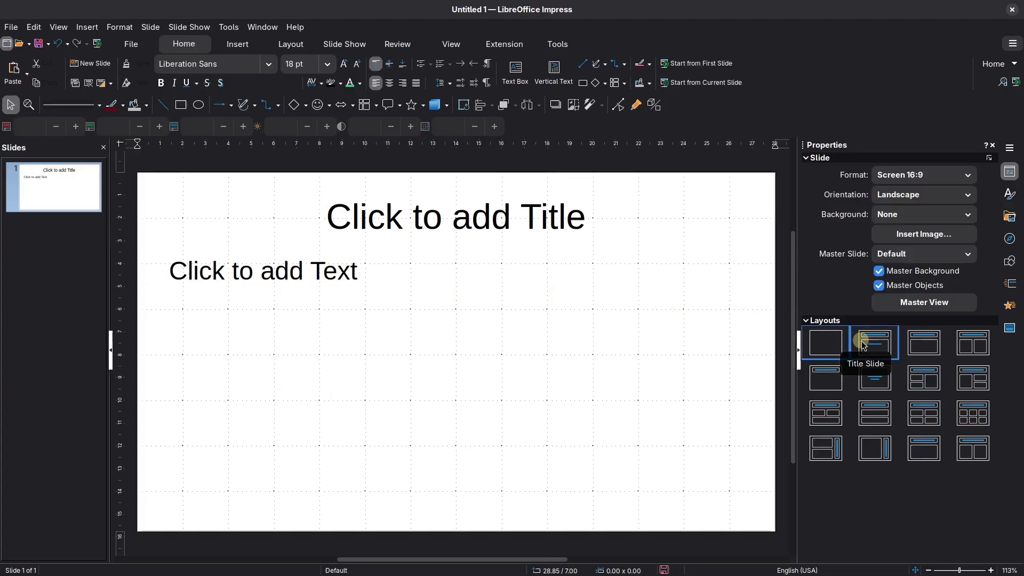
left_click(830, 377)
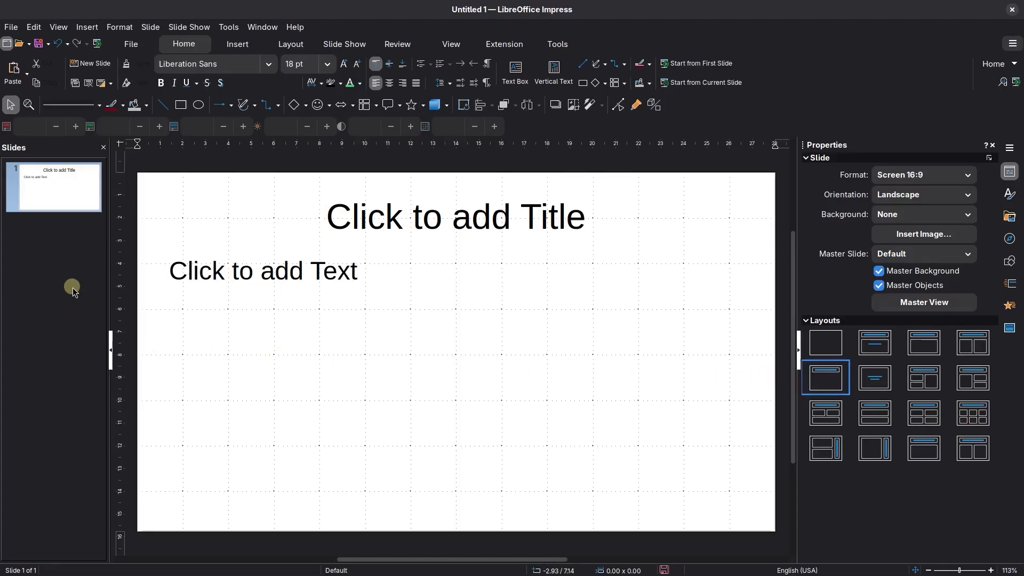
- Add a second slide and apply the layout with a title and a single content area
right_click(78, 239)
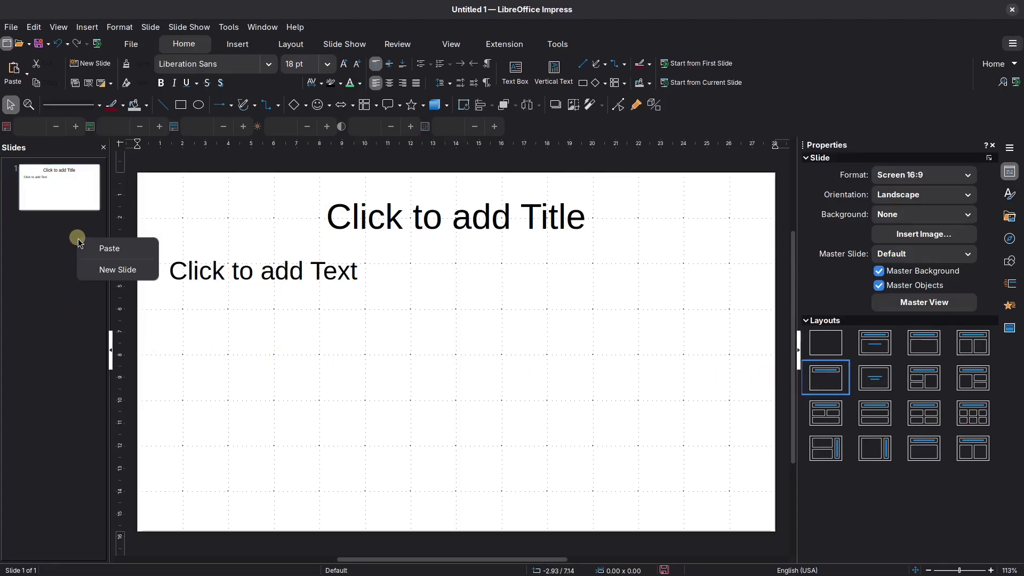
left_click(105, 269)
left_click(870, 380)
left_click(925, 385)
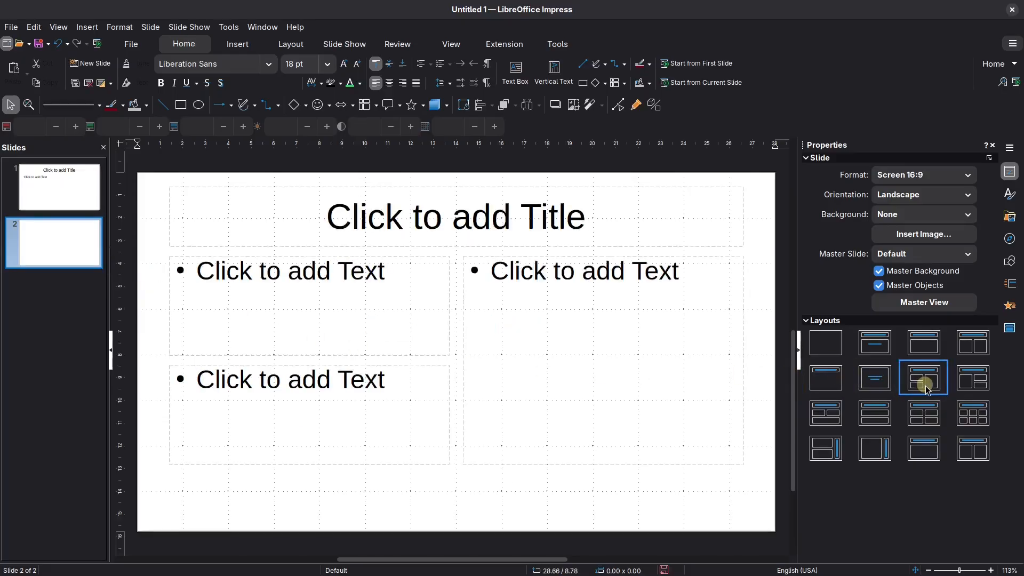
left_click(975, 385)
left_click(840, 358)
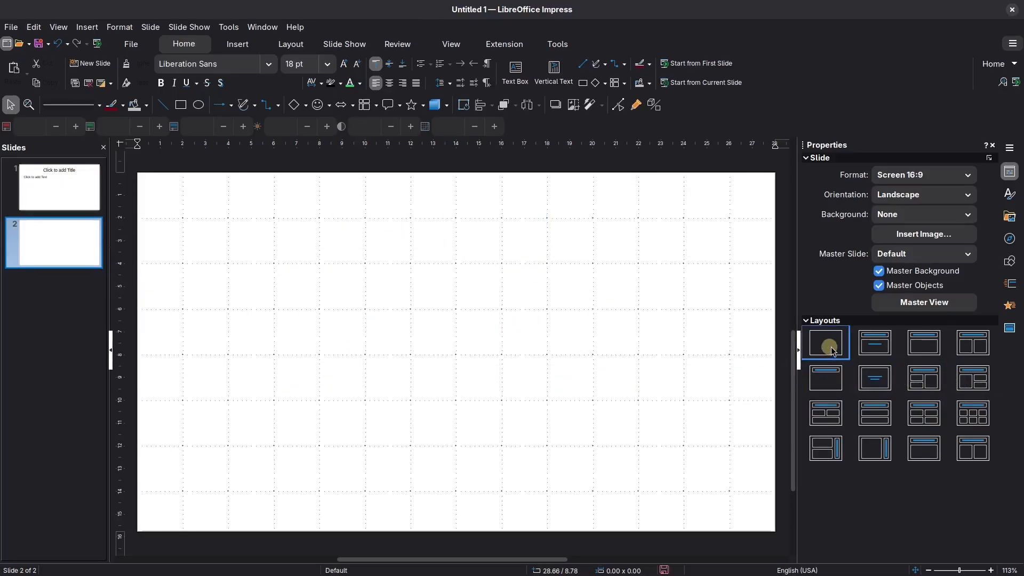
left_click(875, 345)
left_click(925, 344)
- Delete the first slide and hide the menu bar
left_click(46, 195)
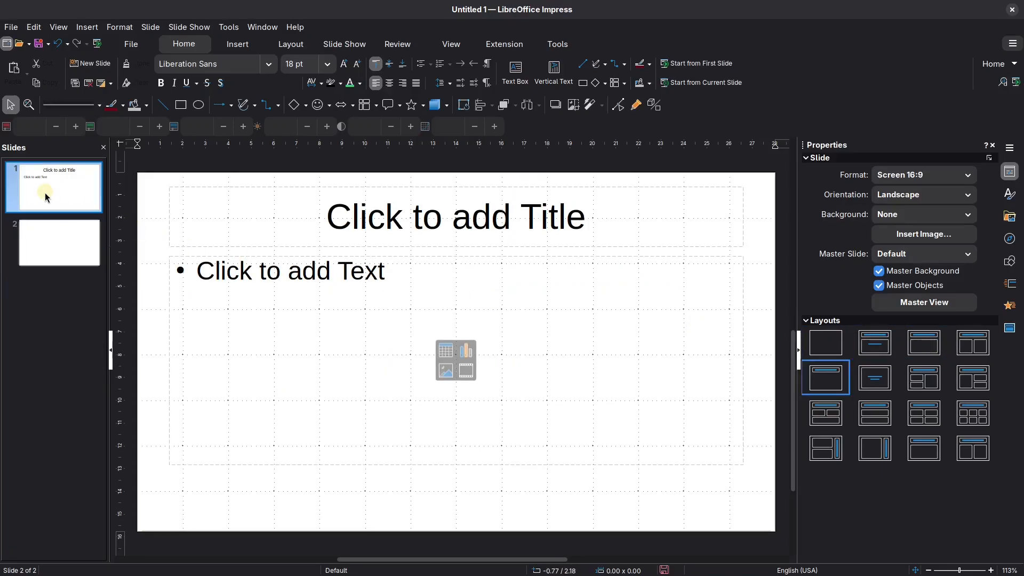
key("Delete")
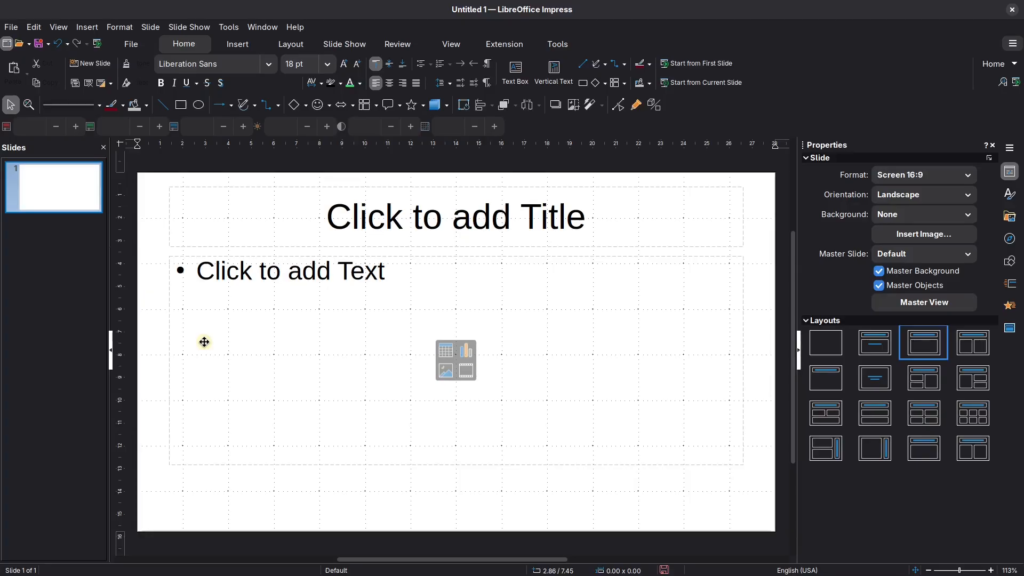
left_click(8, 45)
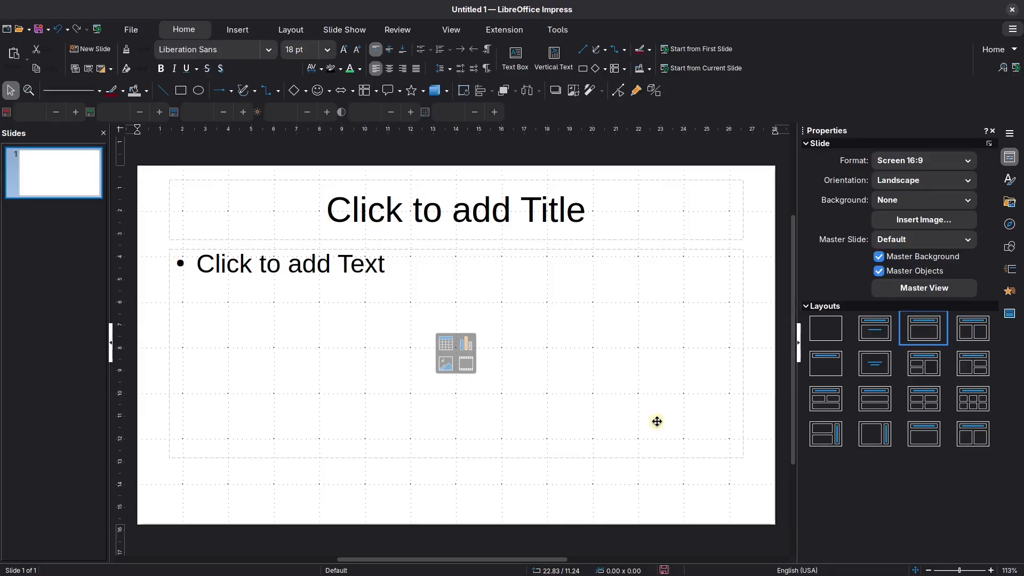
- Insert a vertical snap guide at X 14 cm, through the middle of the slide
left_click(465, 34)
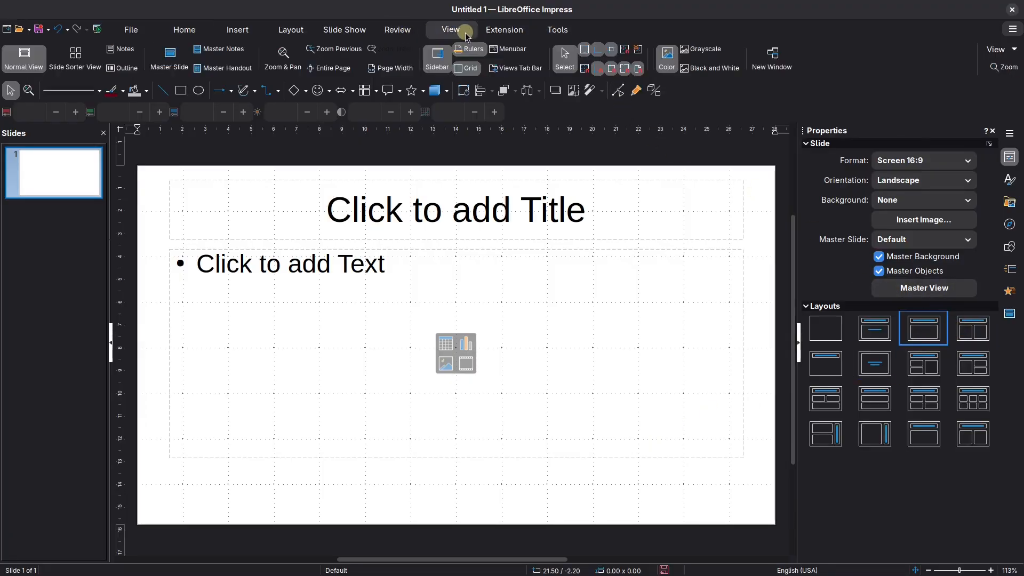
left_click(634, 52)
left_click(563, 213)
left_click(442, 206)
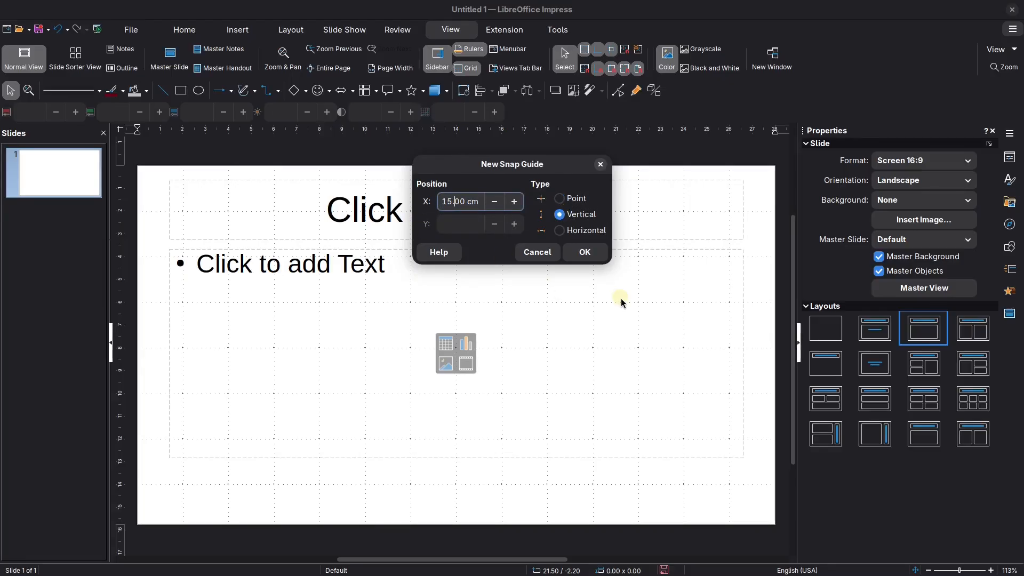
type("14")
key("Return")
- Insert a vertical snap guide at X 1.00 cm near the slide's left edge
left_click(625, 51)
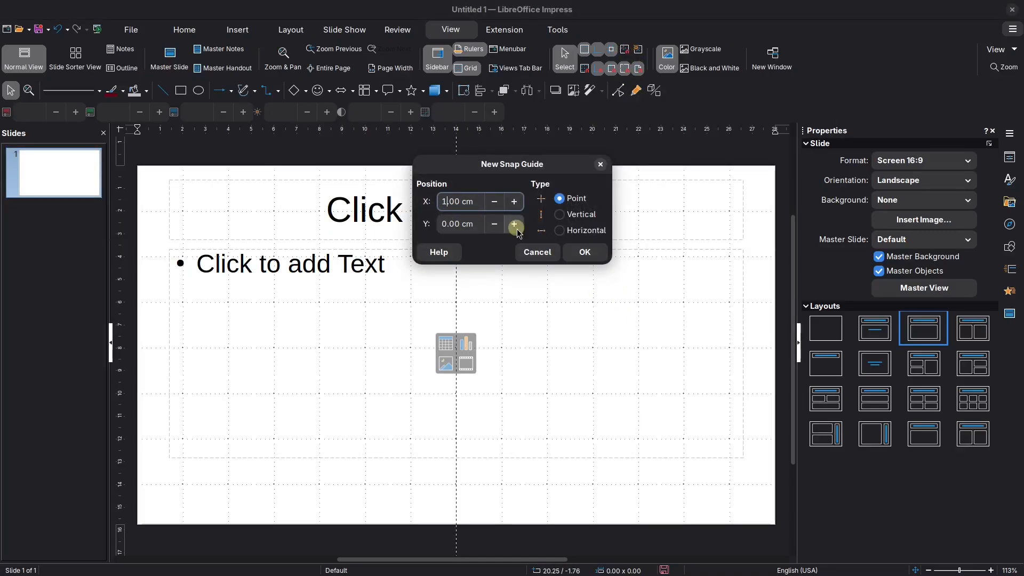
left_click(559, 215)
left_click(585, 251)
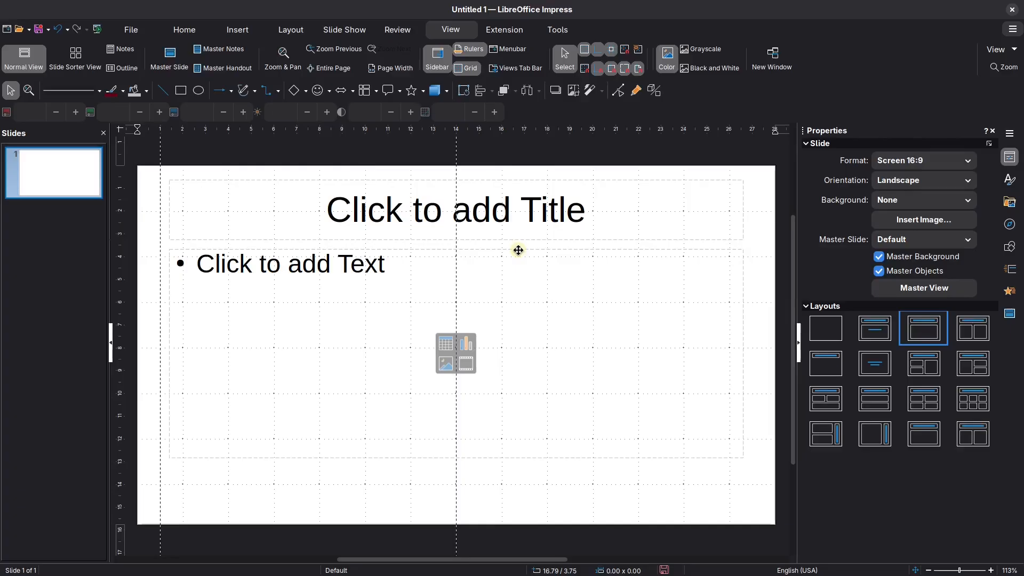
- Insert a vertical snap guide at X 27 cm near the slide's right edge
left_click(625, 51)
left_click(559, 215)
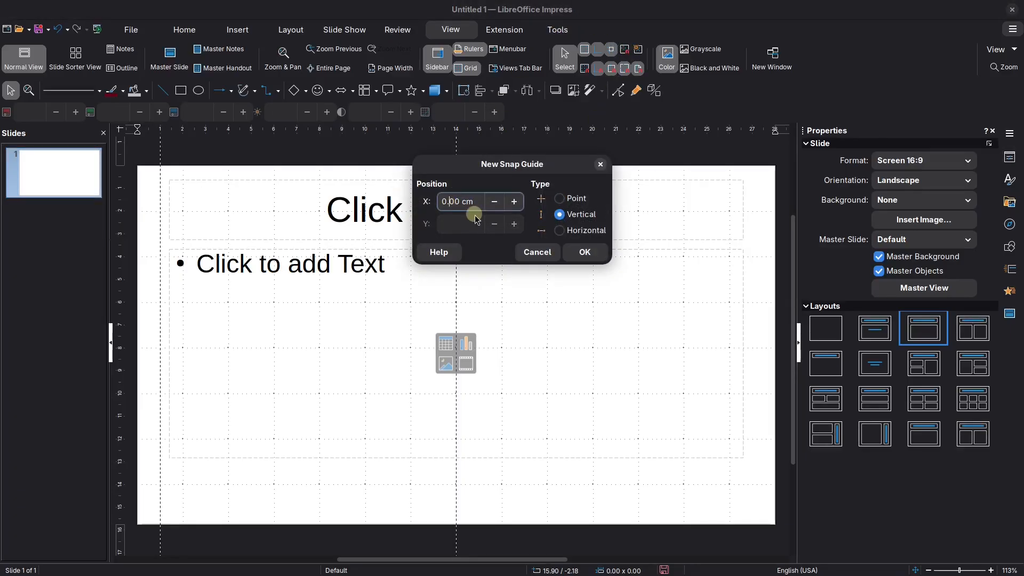
key("BackSpace")
type("27")
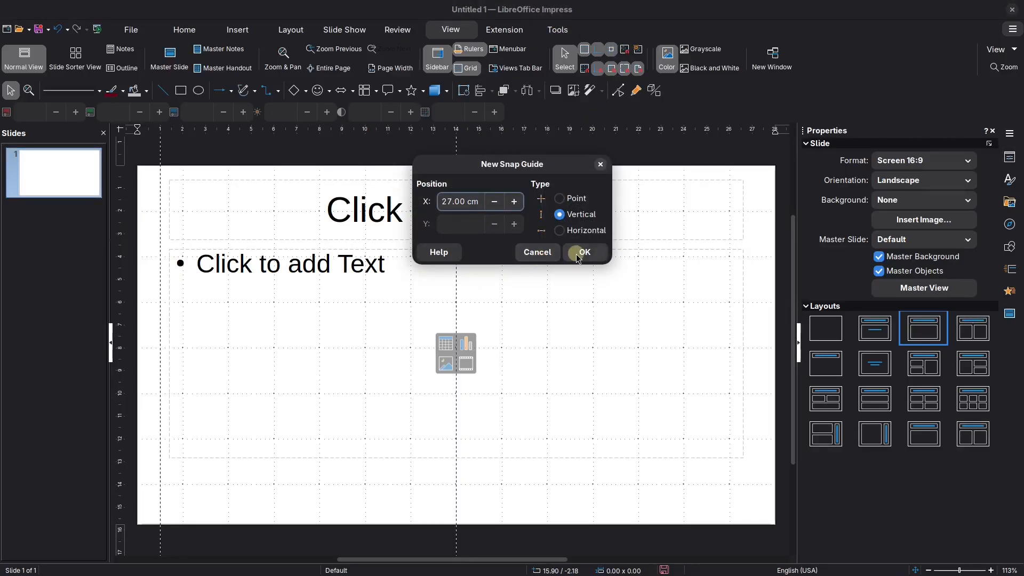
left_click(583, 252)
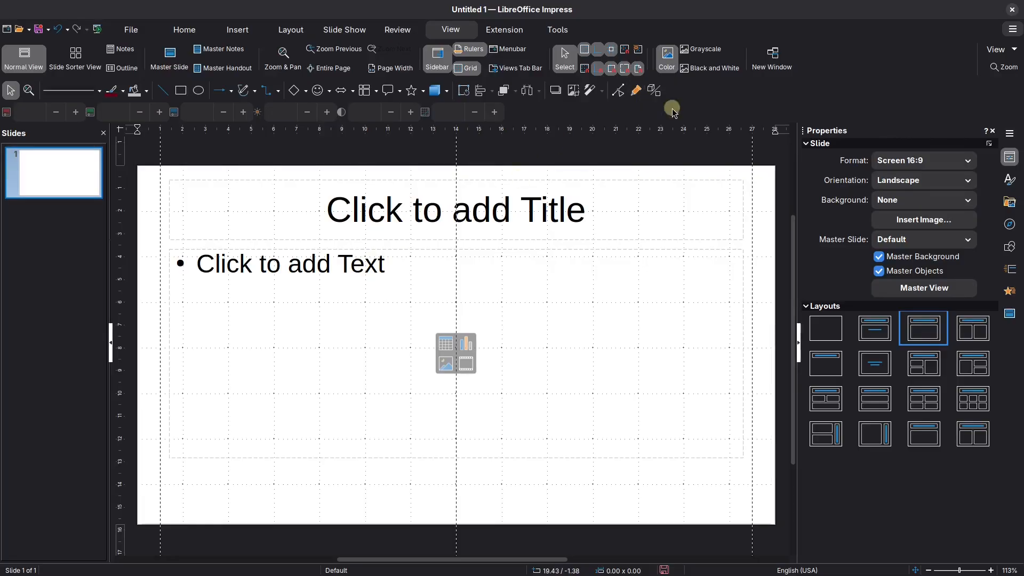
- Check the slide's width and height in the slide properties
right_click(766, 244)
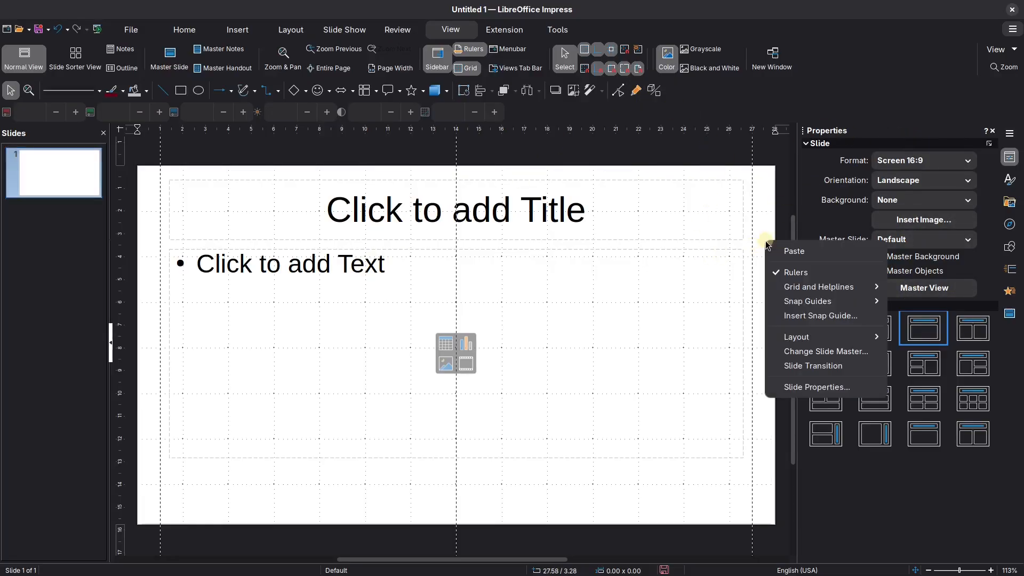
left_click(813, 386)
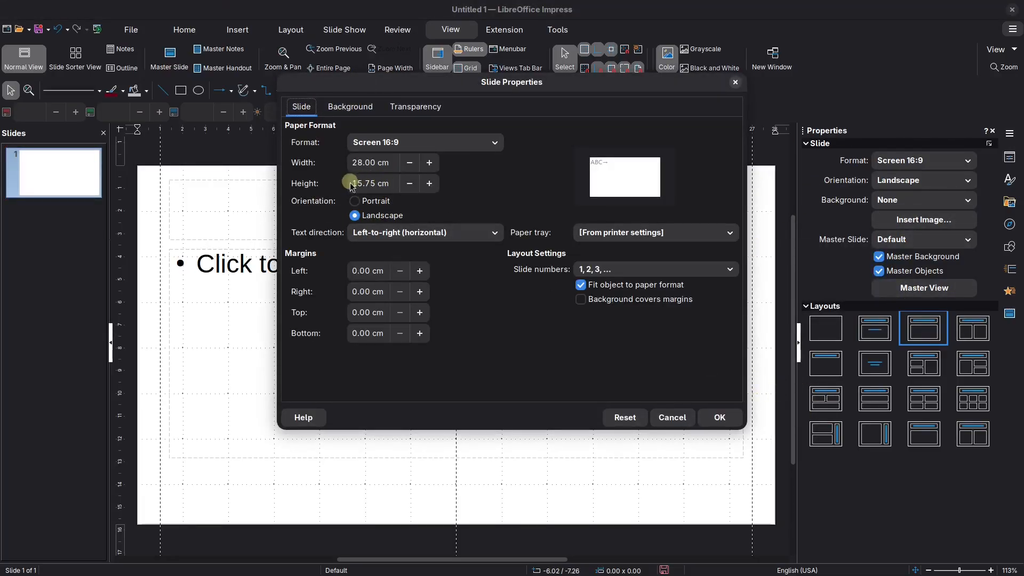
left_click(720, 417)
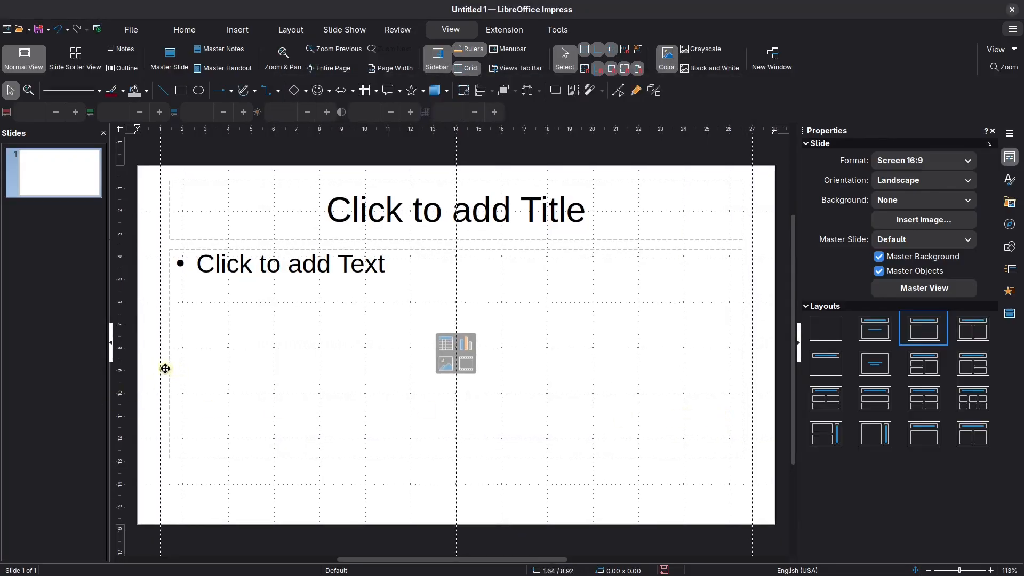
- Insert a horizontal snap guide at Y 1 cm near the slide's upper edge
right_click(151, 377)
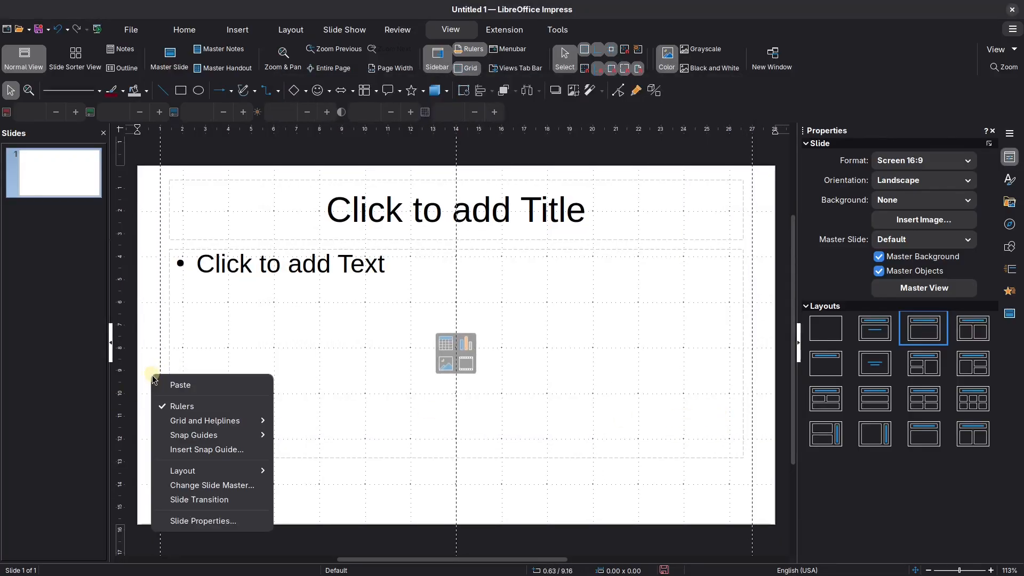
left_click(200, 450)
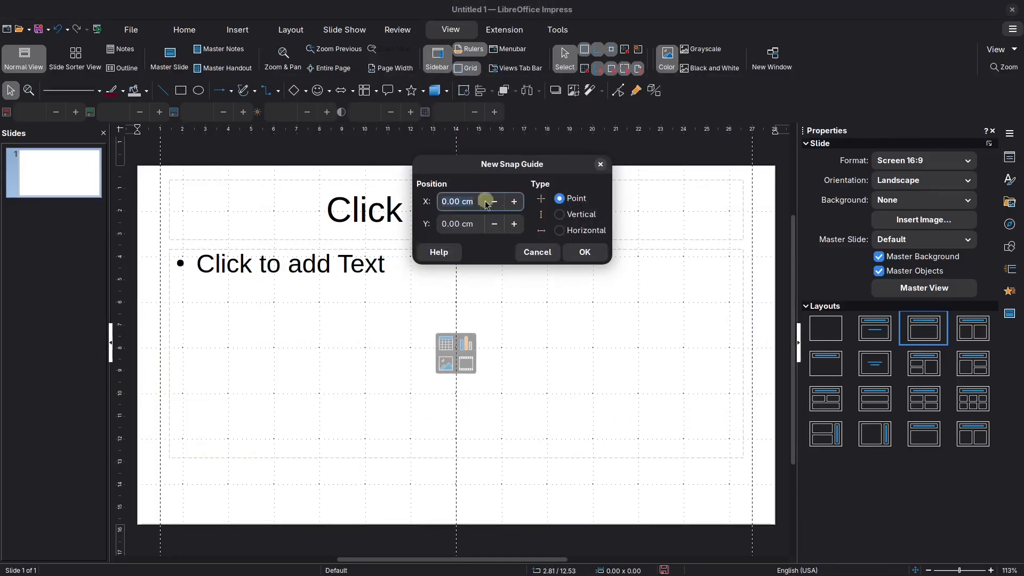
left_click(560, 230)
left_click(442, 224)
type("1")
left_click(584, 252)
- Insert a horizontal snap guide at Y 13.75 cm in the lower part of the slide
right_click(145, 418)
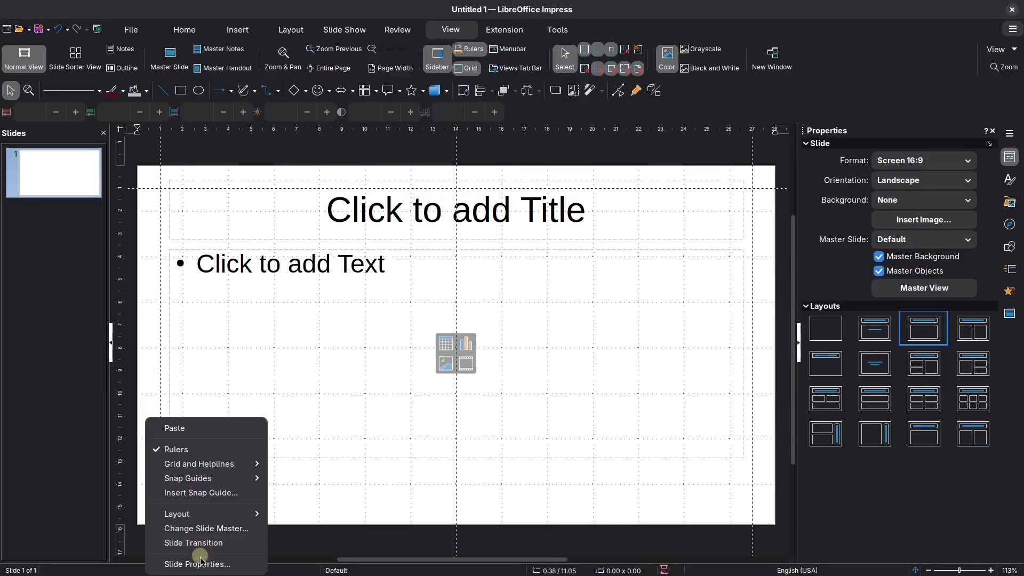
left_click(201, 493)
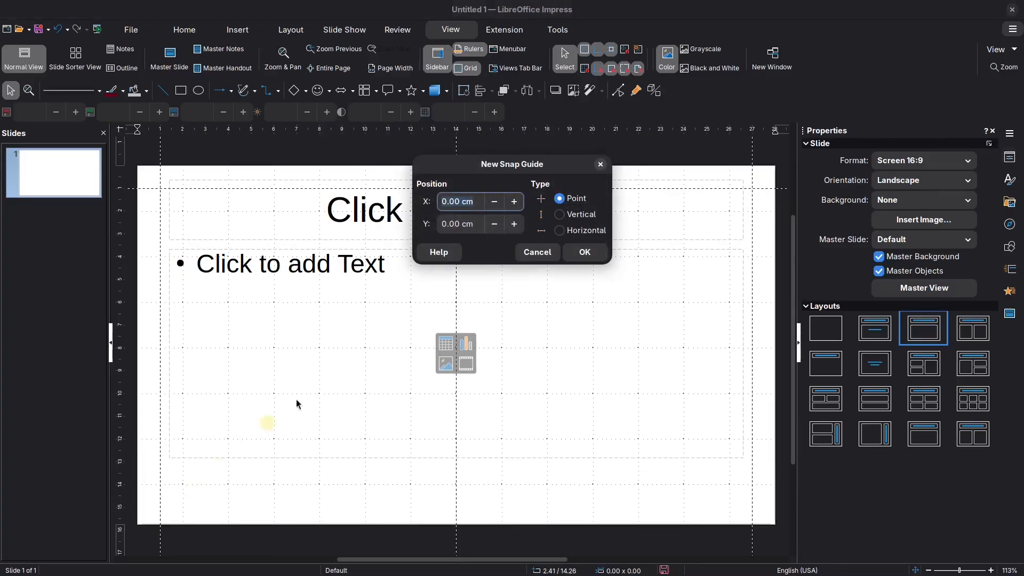
left_click(560, 230)
left_click(442, 224)
type("13.75")
key("Return")
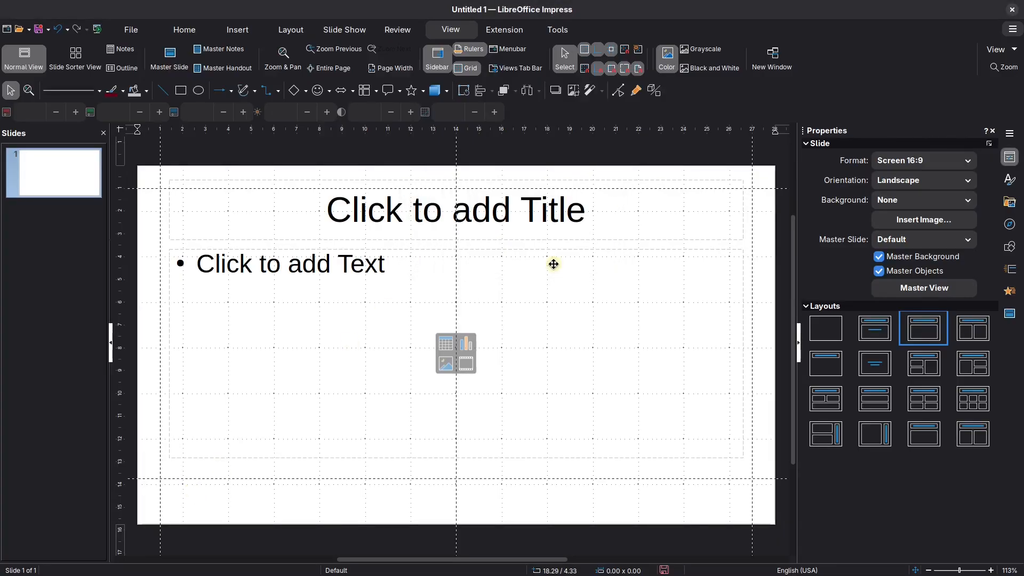
- Insert a horizontal snap guide at Y 7.87 cm, across the middle of the slide
right_click(656, 176)
left_click(703, 250)
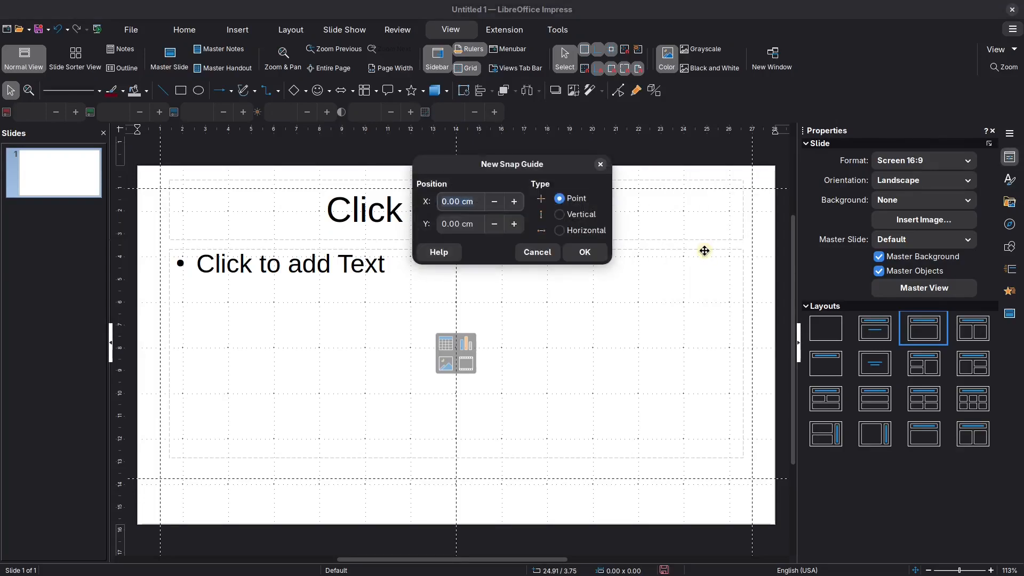
left_click(559, 231)
left_click(456, 223)
double_click(445, 223)
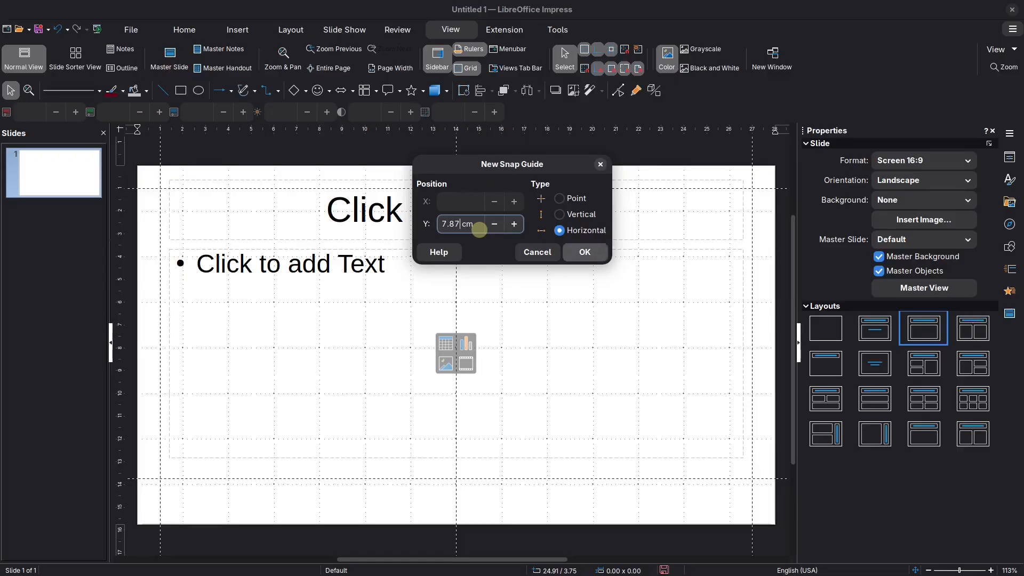
left_click(585, 252)
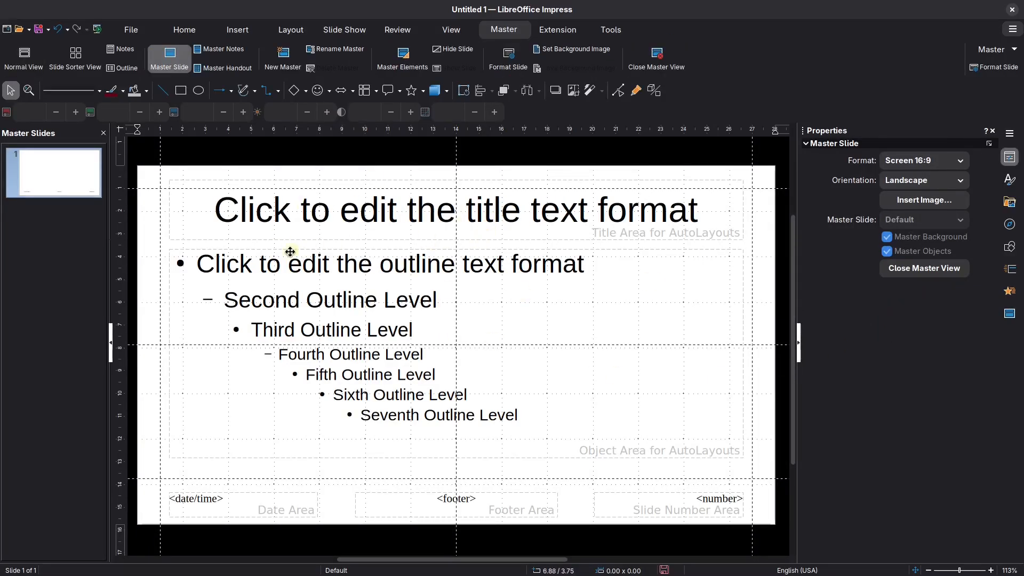
- Rename the master slide as Content_Light
right_click(48, 184)
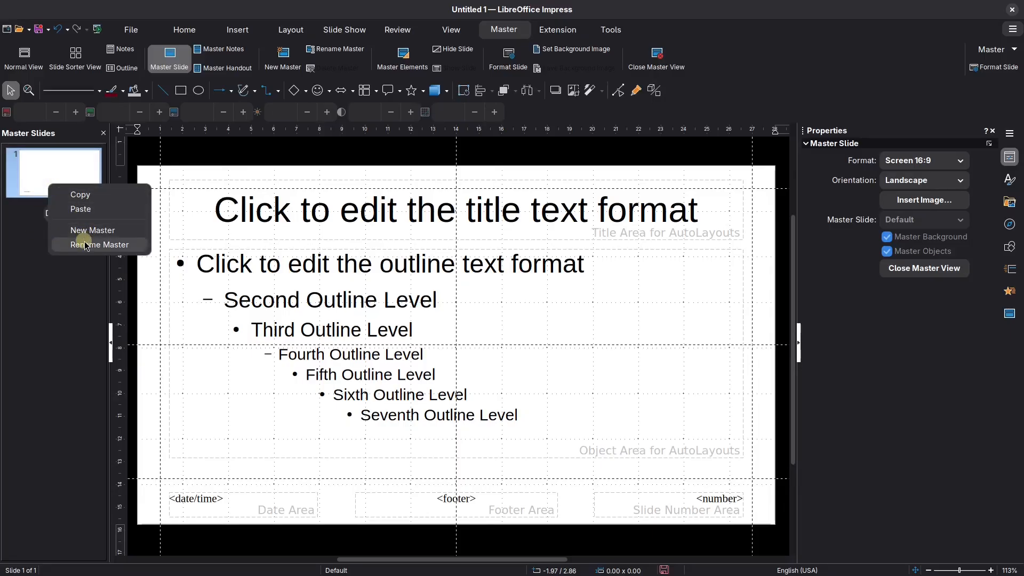
left_click(86, 245)
type("Content_Light")
key("Return")
- Resize the master's title area to start at the 1 cm horizontal guide with a height of about 1.46 cm, and left-align its text
left_click(460, 185)
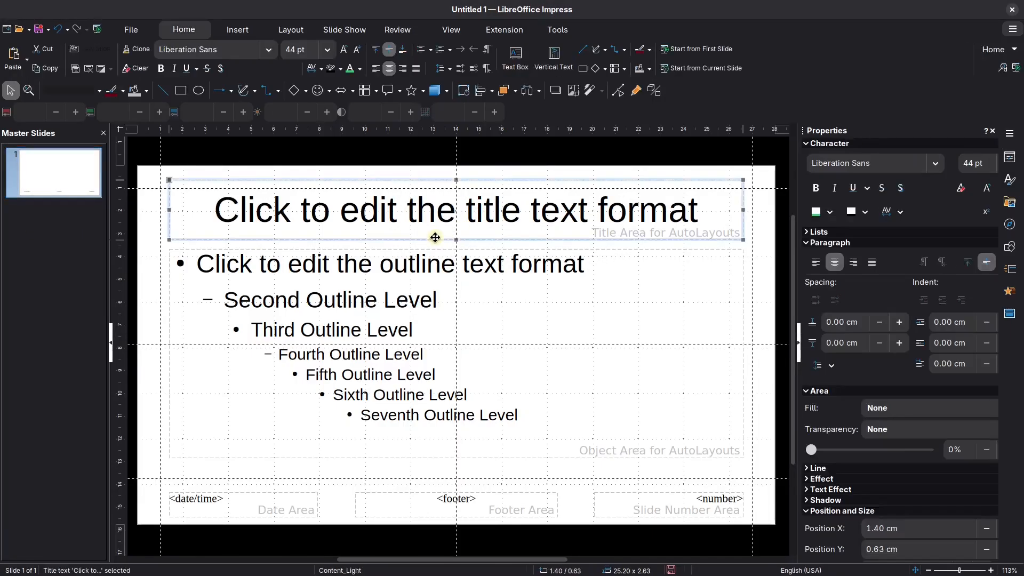
left_click_drag(459, 186, 456, 193)
left_click_drag(456, 238, 457, 225)
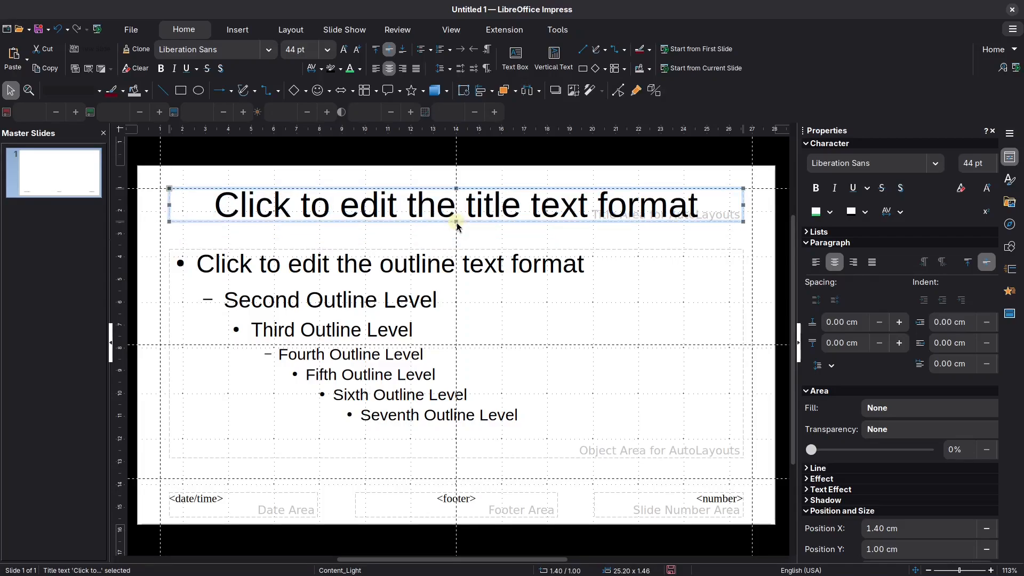
left_click(815, 262)
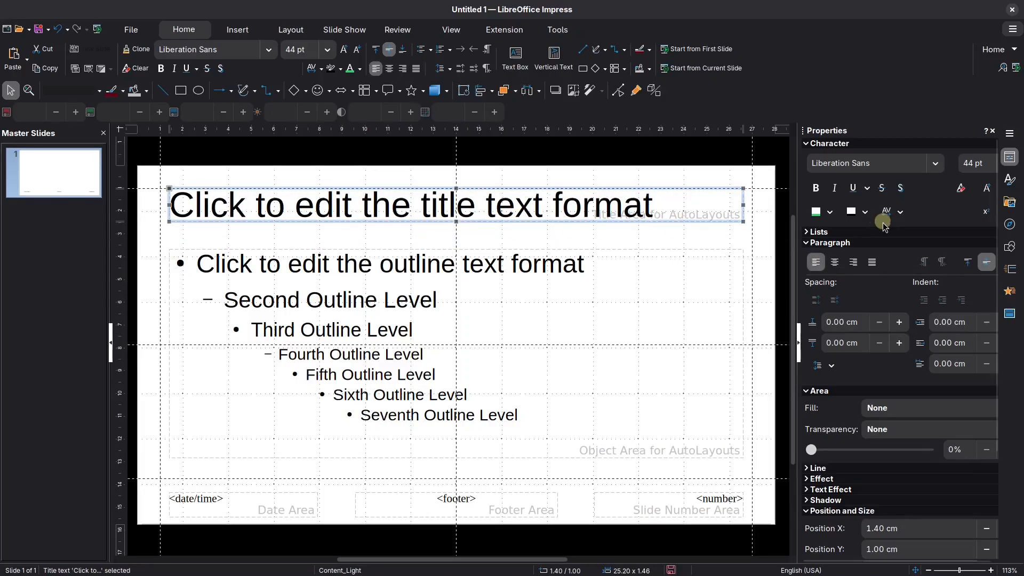
- Set the Title presentation style's Western font to Montserrat ExtraBold at 24 pt
left_click(1010, 179)
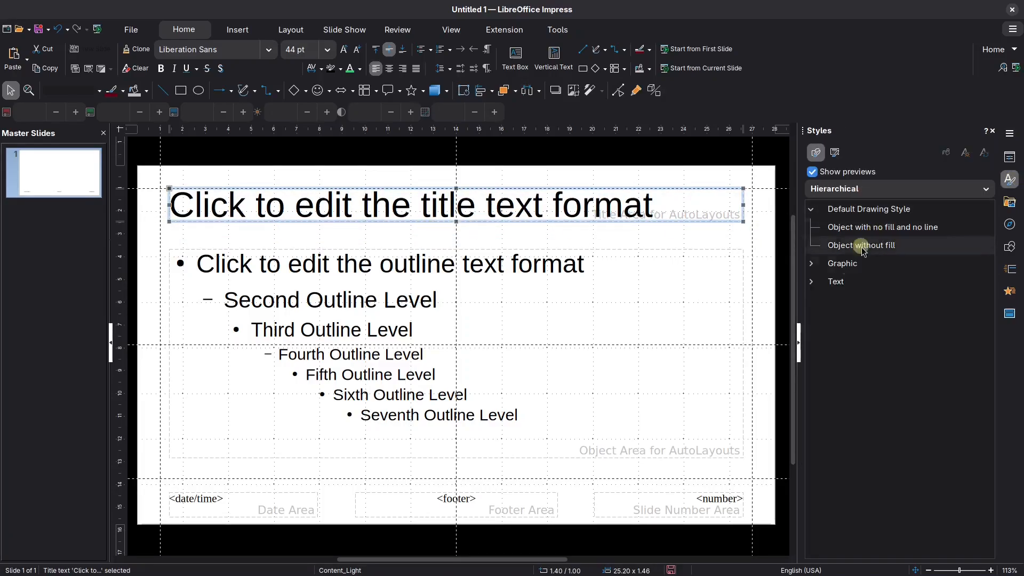
left_click(835, 153)
right_click(830, 299)
left_click(850, 327)
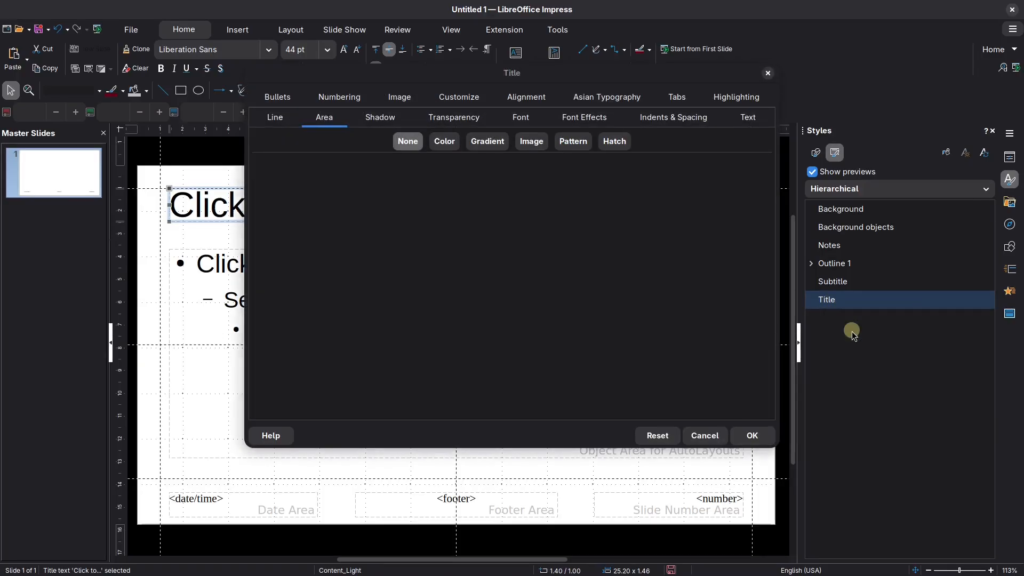
left_click(518, 117)
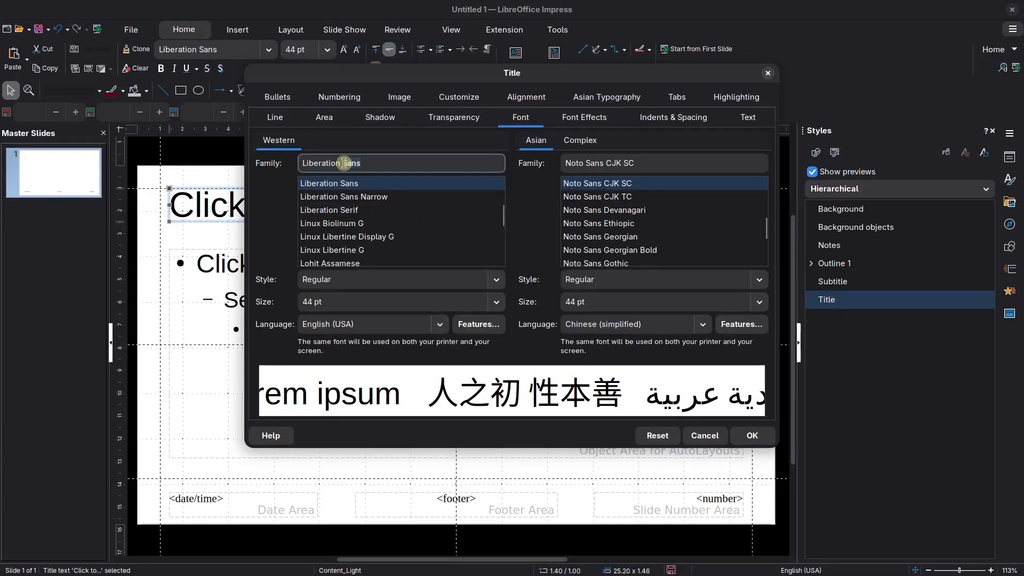
type("Montserrat")
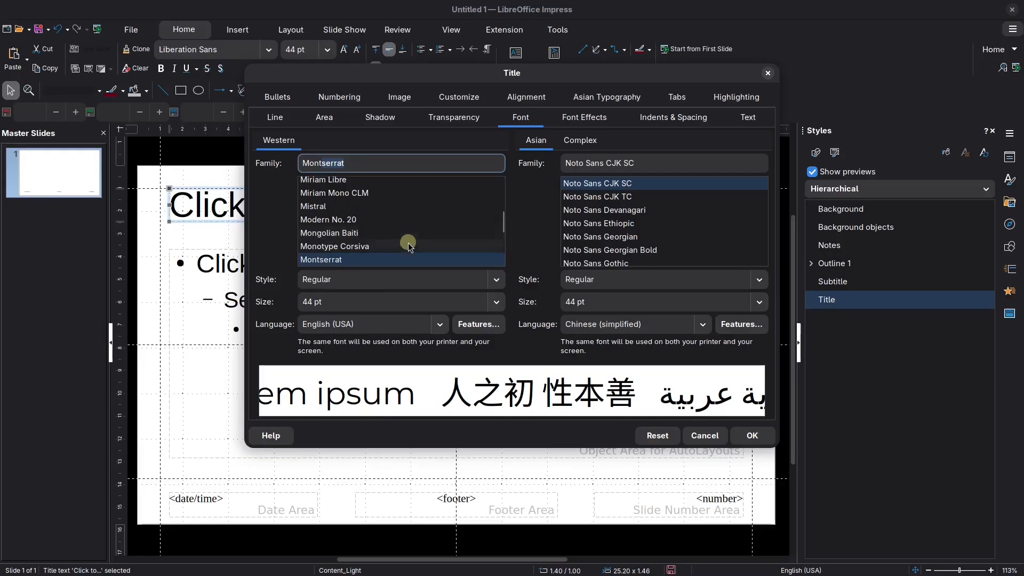
left_click(403, 256)
left_click(376, 253)
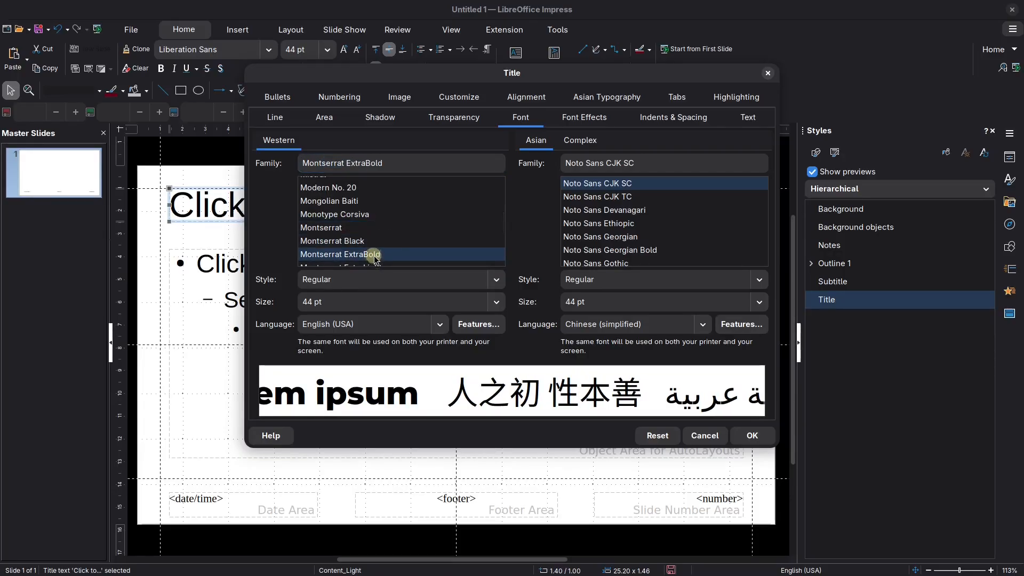
scroll(378, 255, "down", 2)
scroll(377, 252, "up", 1)
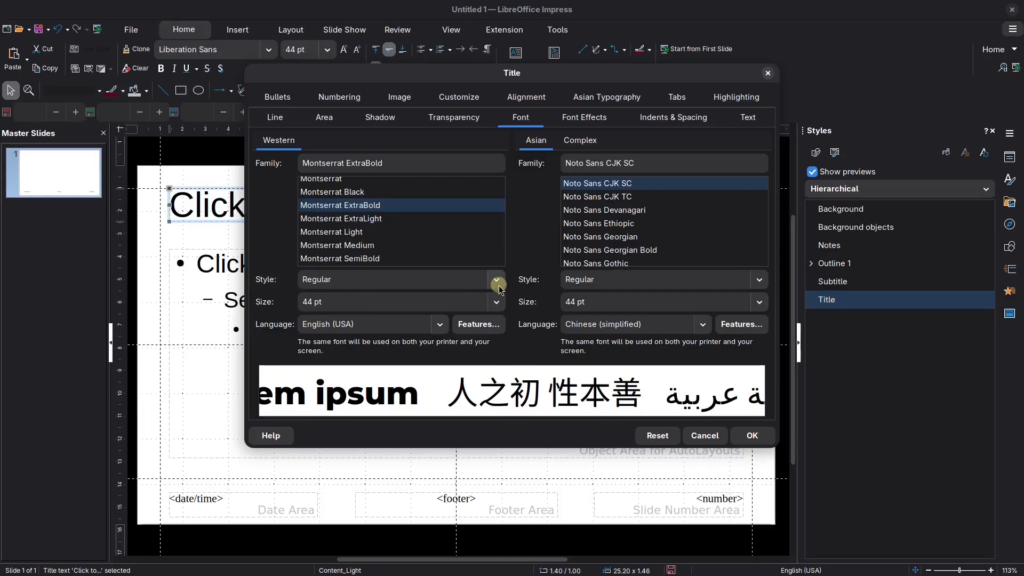
left_click(496, 302)
left_click(332, 225)
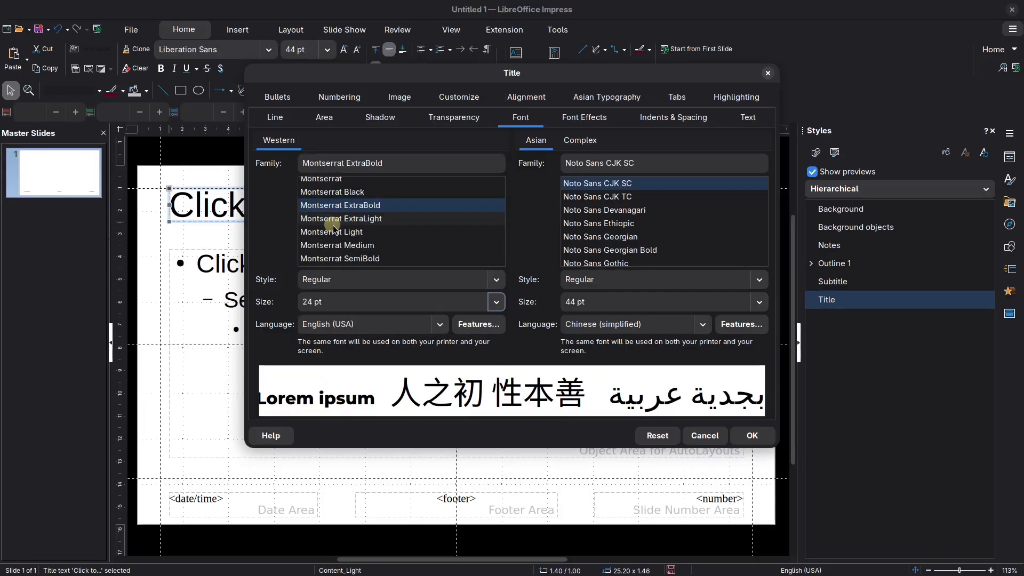
left_click(753, 436)
- Set the Outline 1 style's Western font to Montserrat Medium at 18 pt
left_click(356, 251)
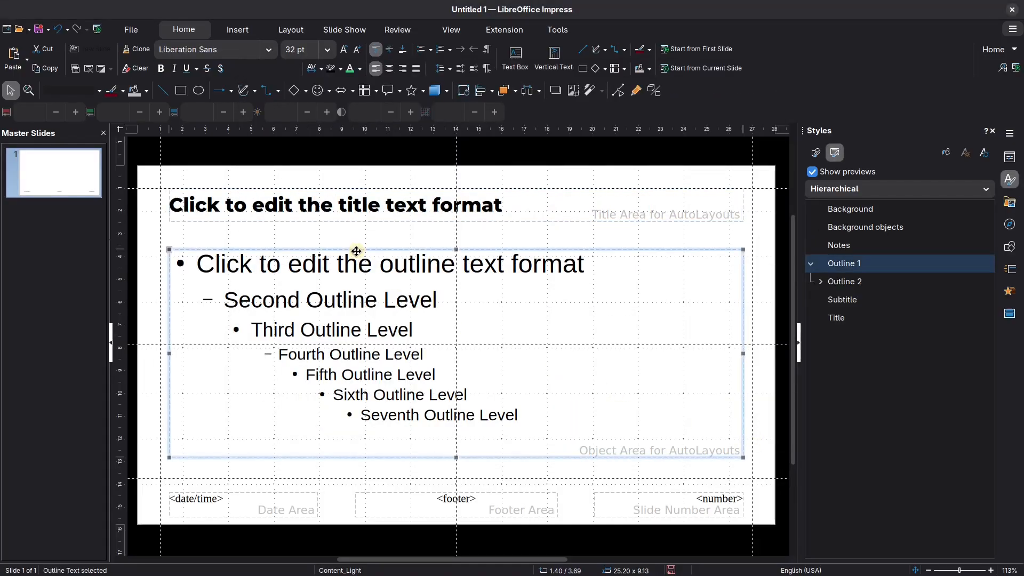
right_click(851, 265)
left_click(882, 297)
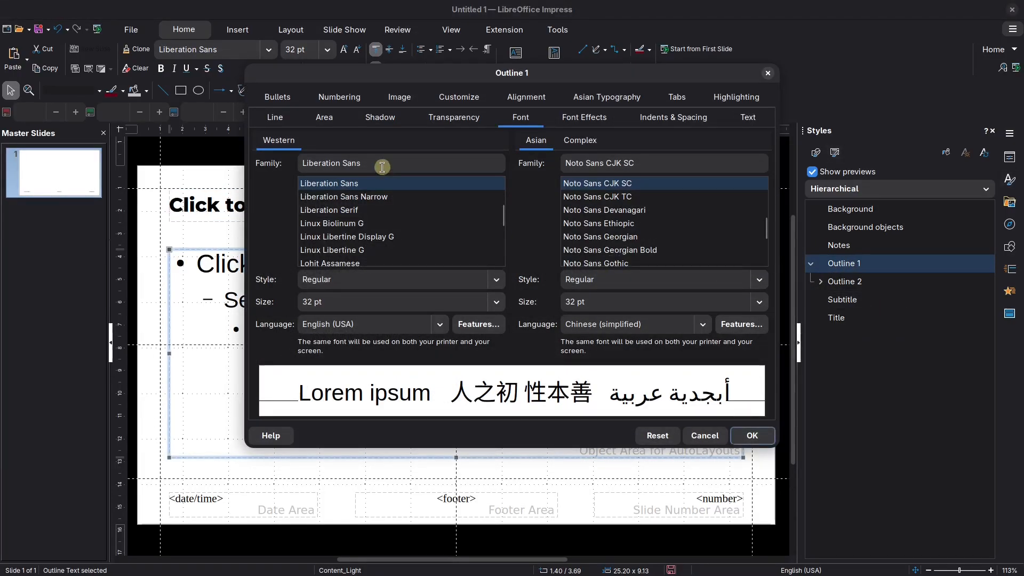
triple_click(381, 163)
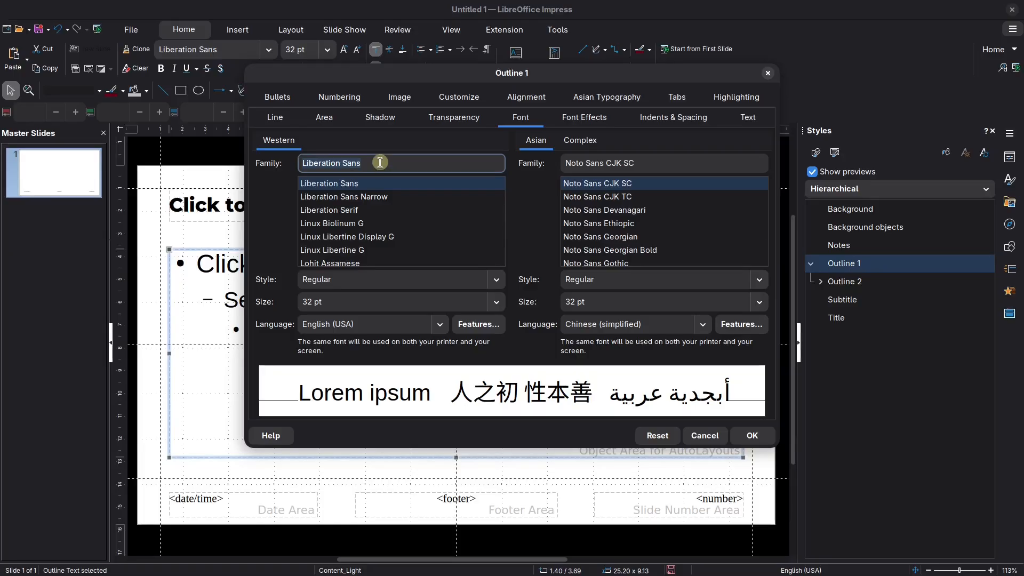
type("Monte")
scroll(385, 248, "down", 2)
left_click(384, 245)
left_click(496, 302)
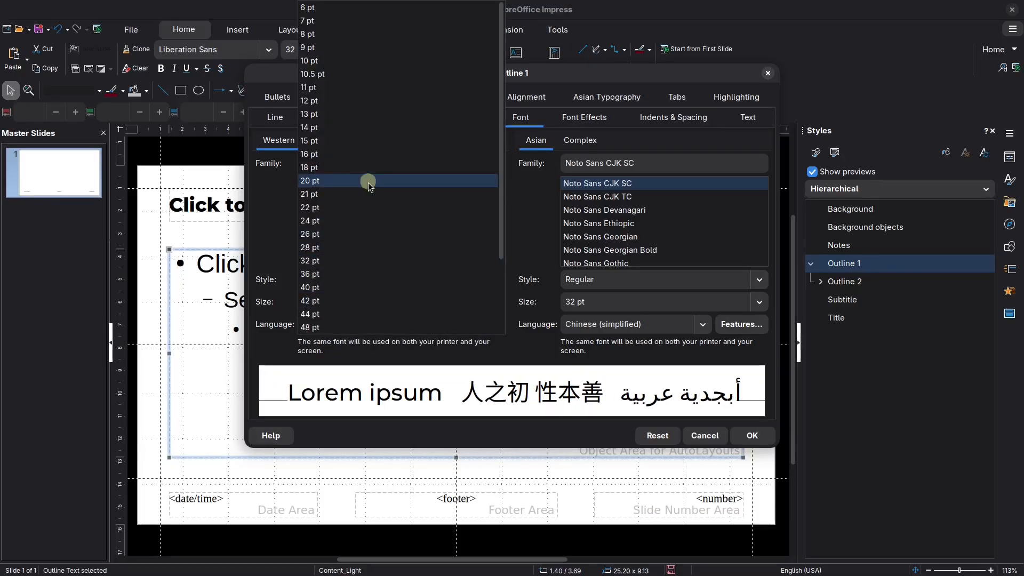
left_click(370, 168)
left_click(751, 435)
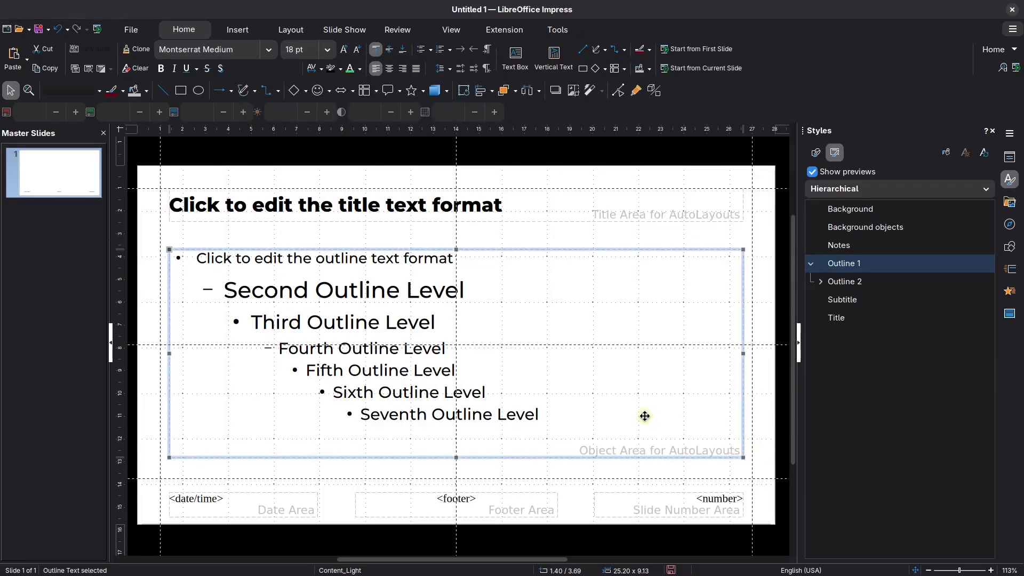
- Set the Outline 2 style's Western font size to 16 pt
left_click(843, 281)
right_click(850, 285)
key("Escape")
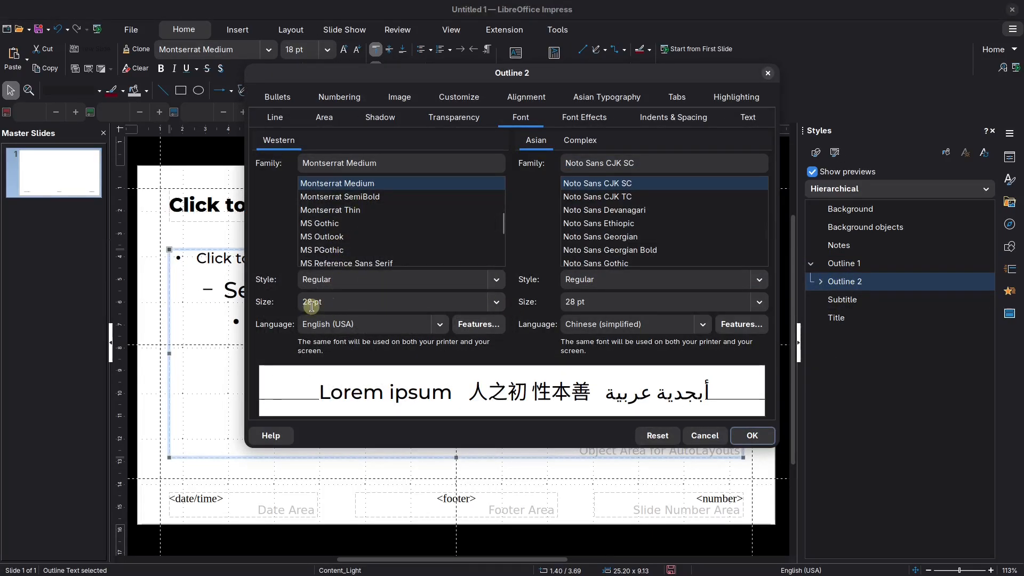
left_click(493, 303)
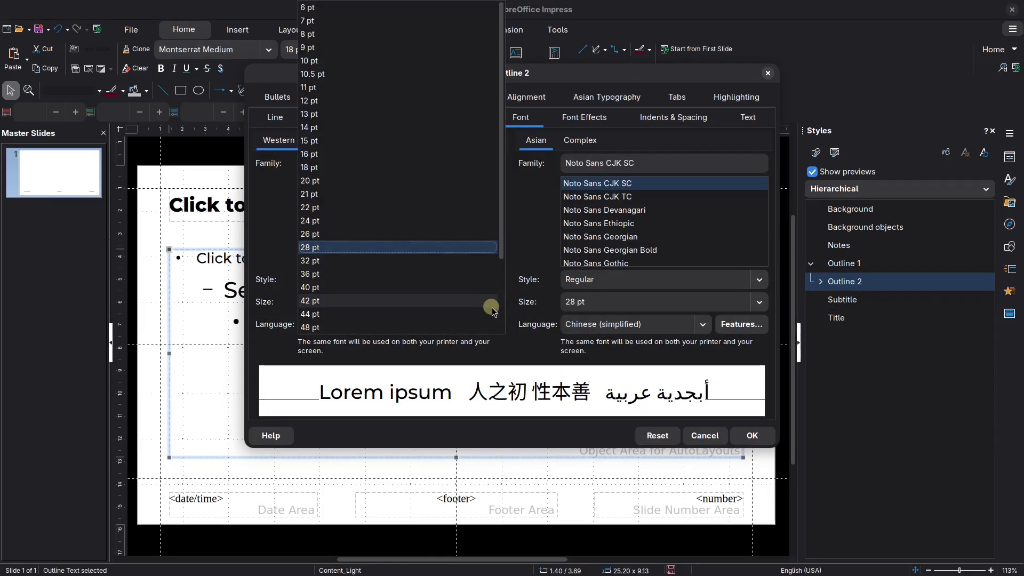
left_click(312, 166)
left_click(752, 435)
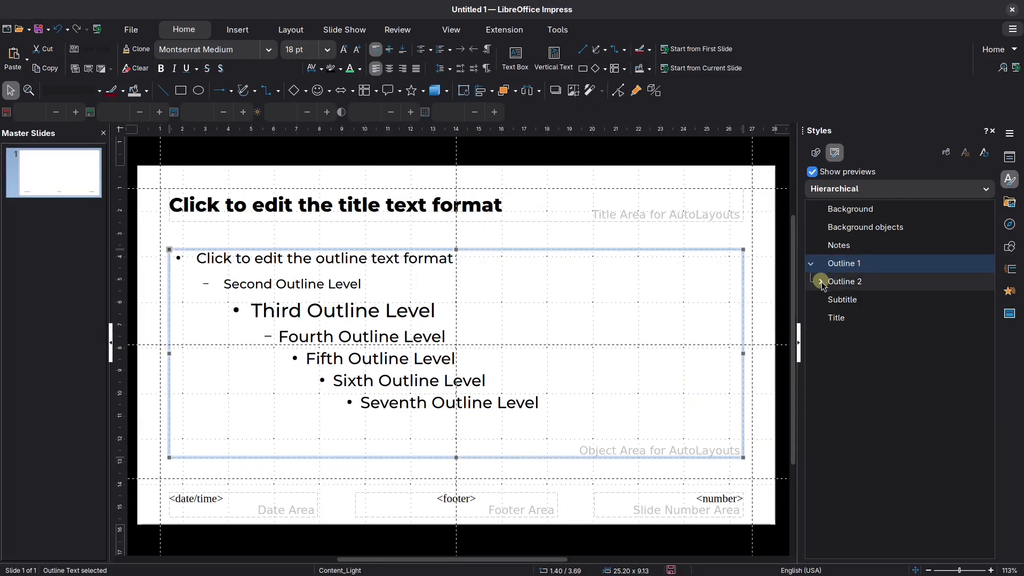
- Set the Outline 3 style's Western font size to 15 pt
left_click(821, 281)
left_click(850, 299)
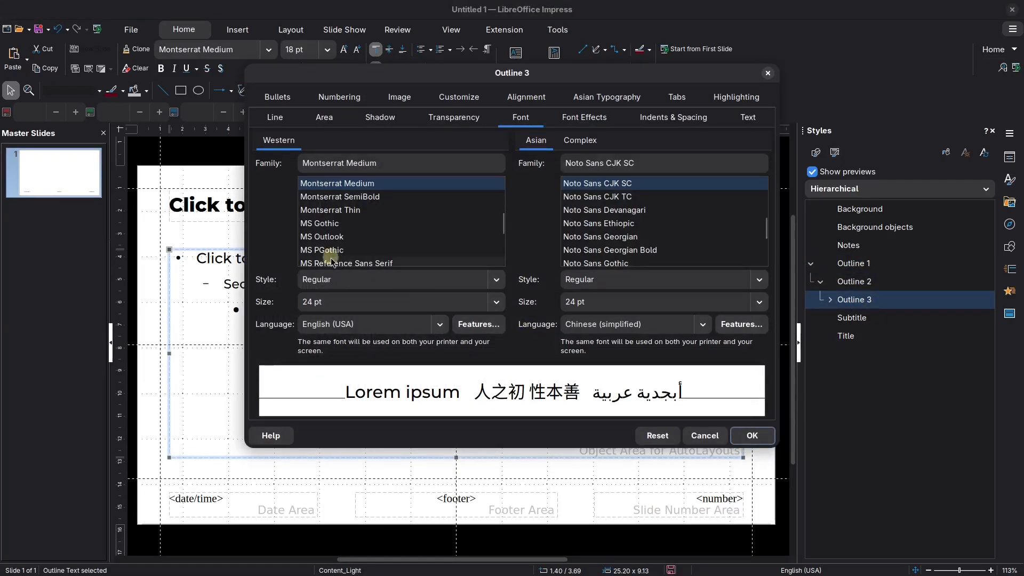
left_click(493, 302)
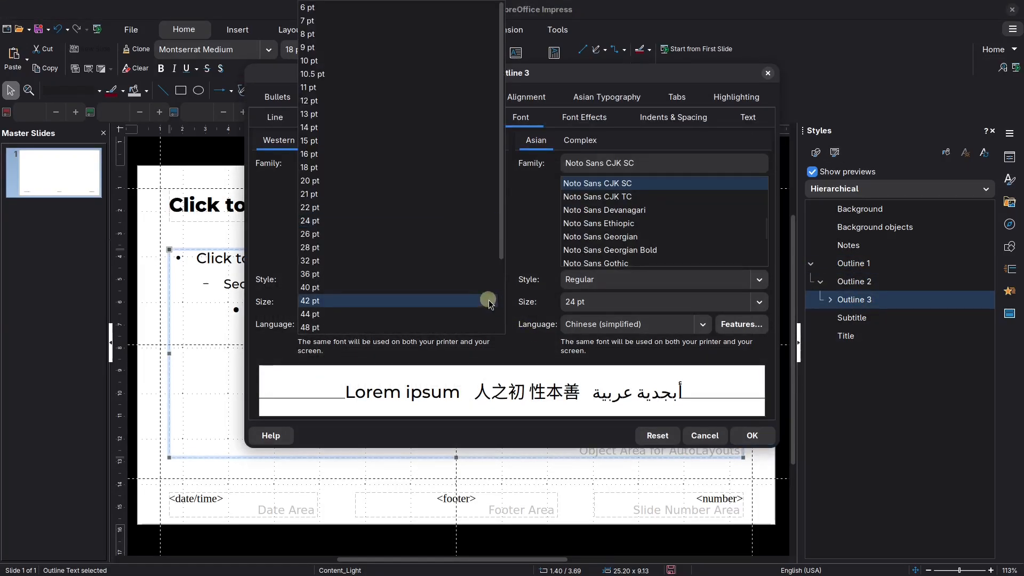
left_click(362, 140)
left_click(751, 433)
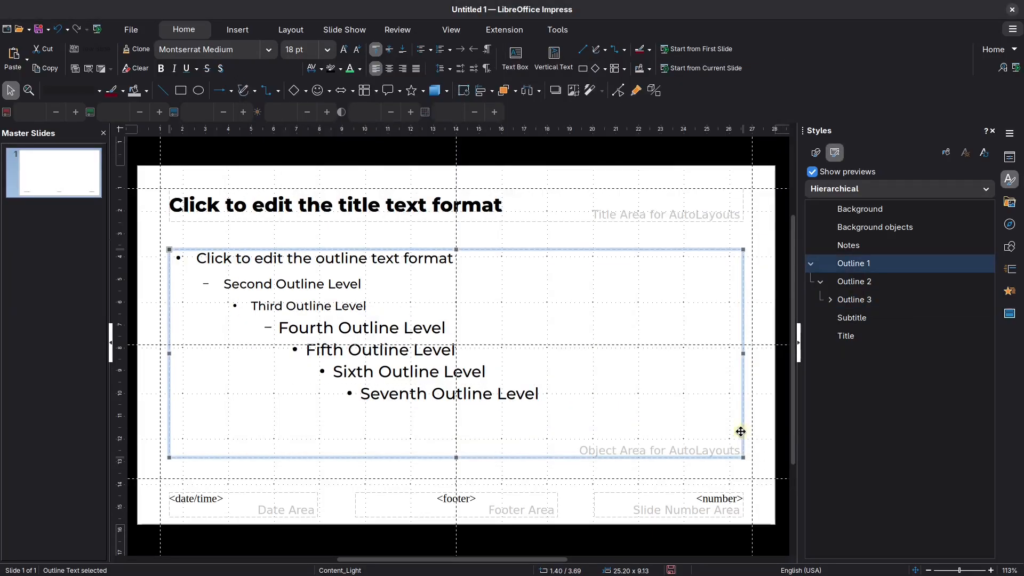
- Choose Montserrat SemiBold at 20 pt as the Subtitle style's Western font
right_click(853, 318)
left_click(893, 341)
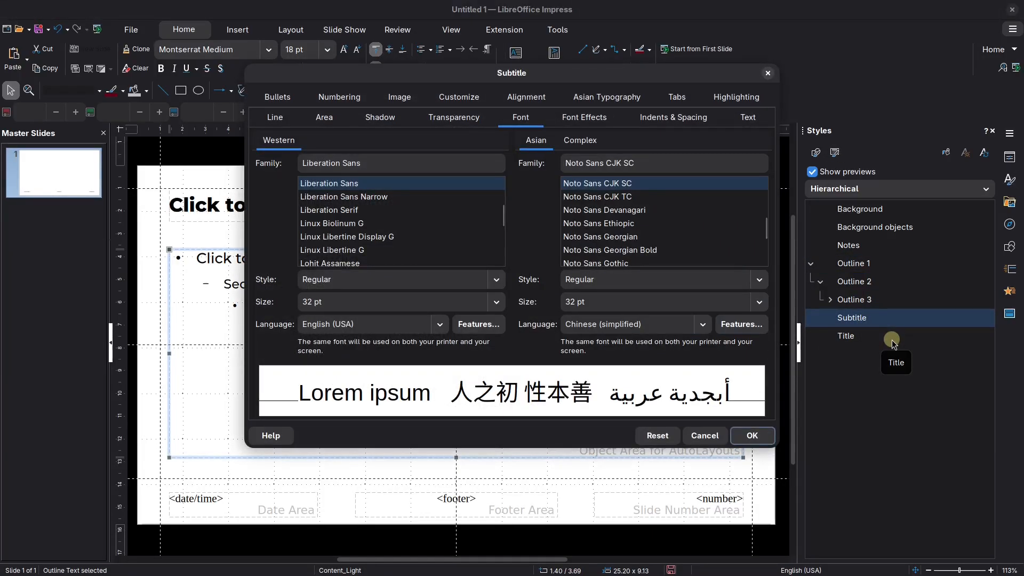
left_click(389, 161)
type("Monte")
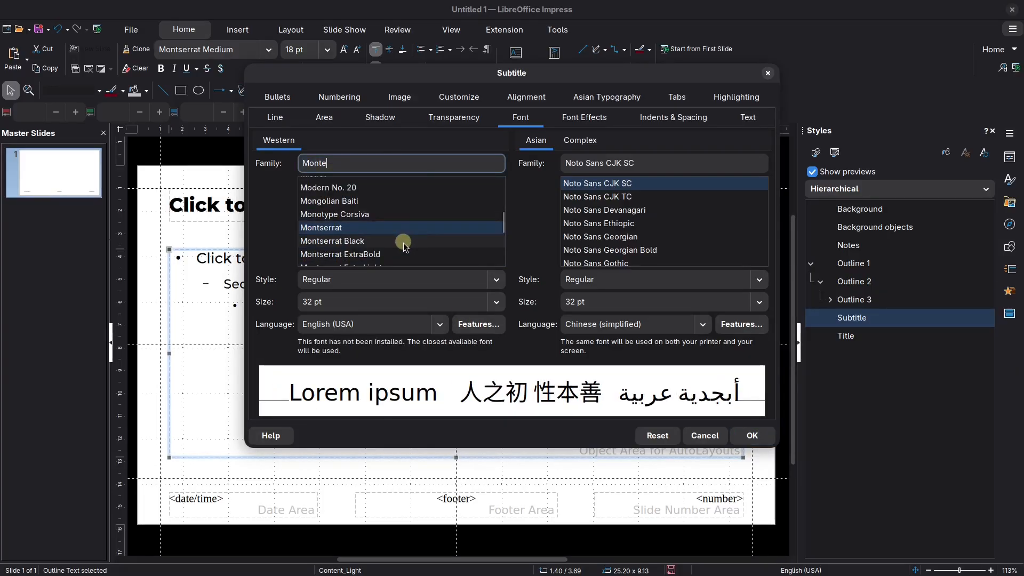
left_click(403, 241)
left_click(389, 255)
scroll(389, 256, "down", 2)
left_click(385, 258)
scroll(383, 257, "down", 2)
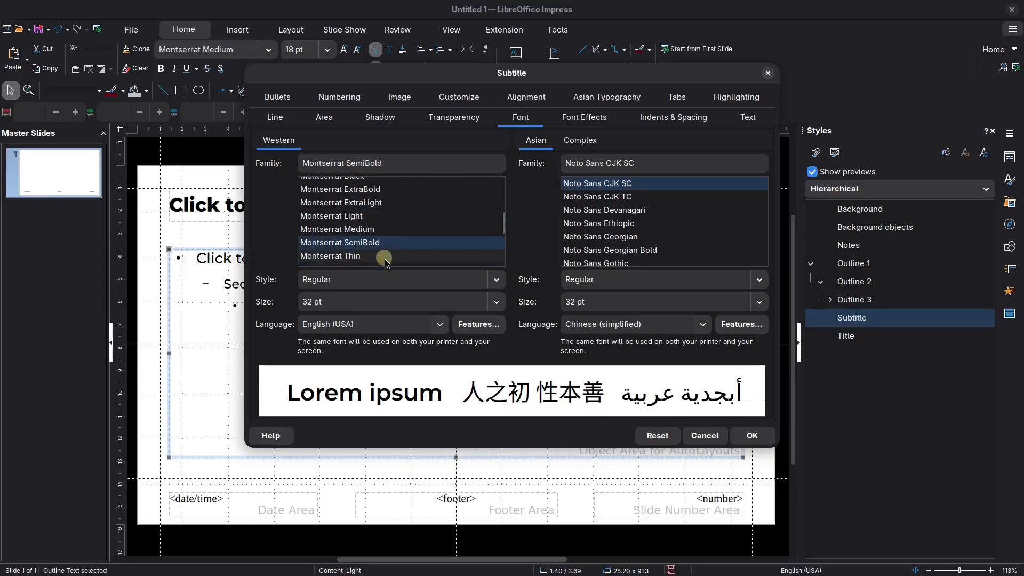
left_click(495, 302)
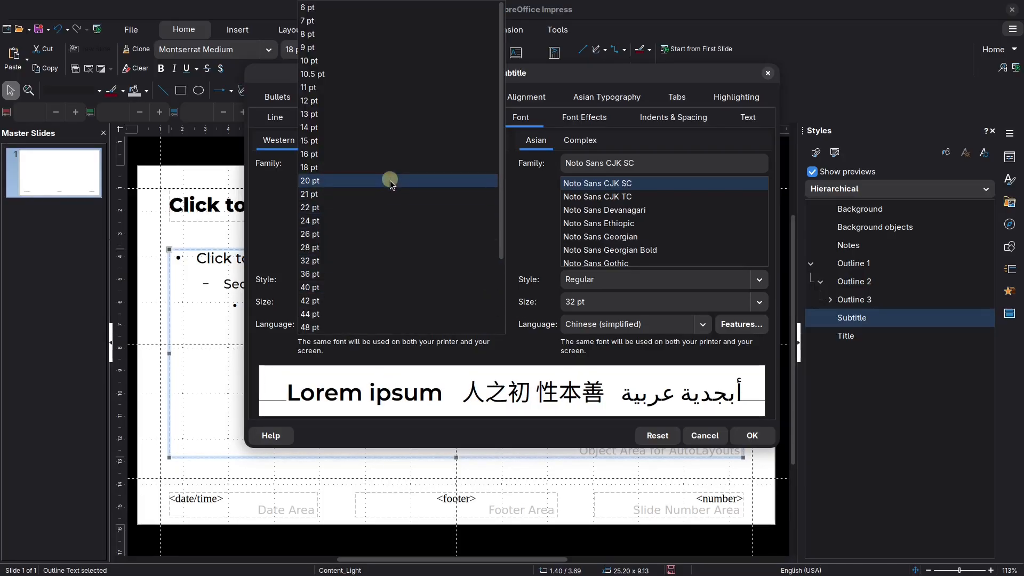
left_click(390, 180)
- Switch the Subtitle style's font family to Montserrat ExtraBold and apply the style changes
left_click(496, 280)
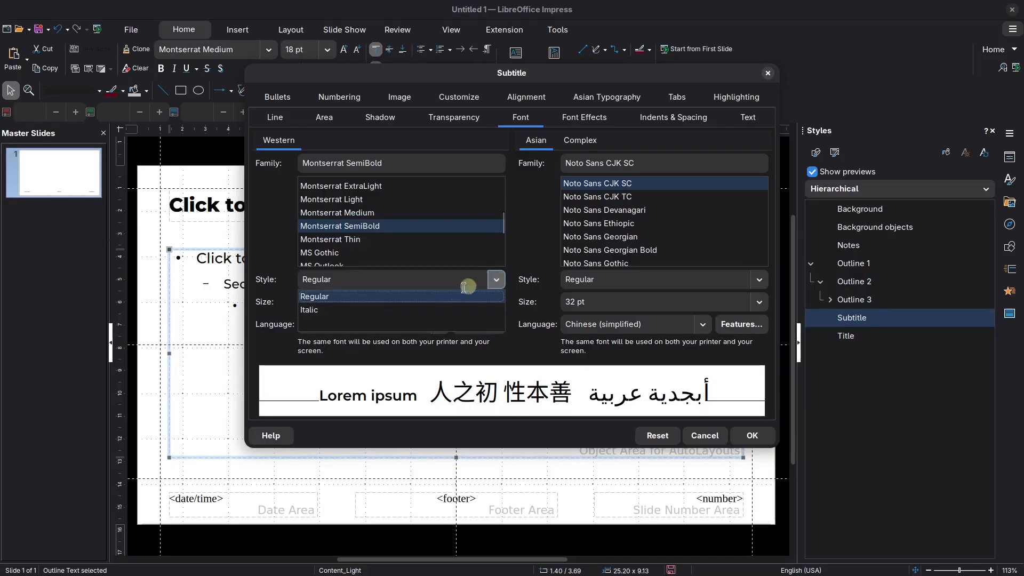
left_click(496, 280)
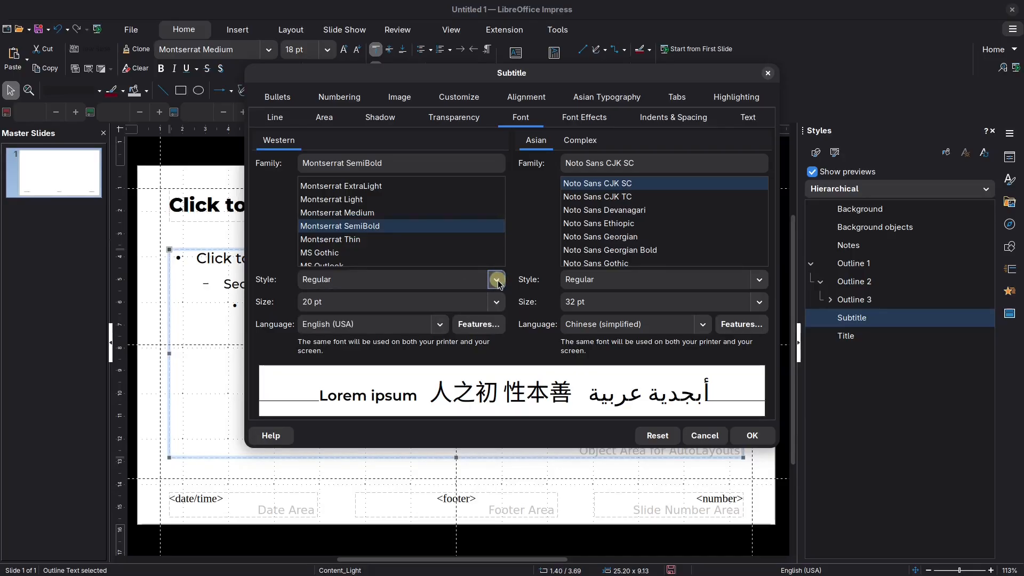
scroll(366, 197, "up", 1)
left_click(363, 190)
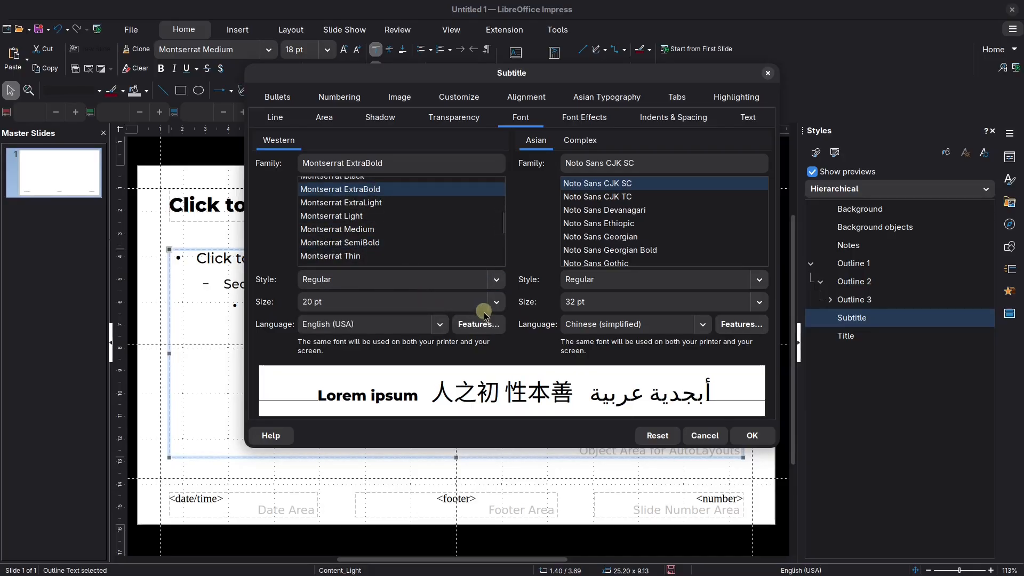
left_click(753, 434)
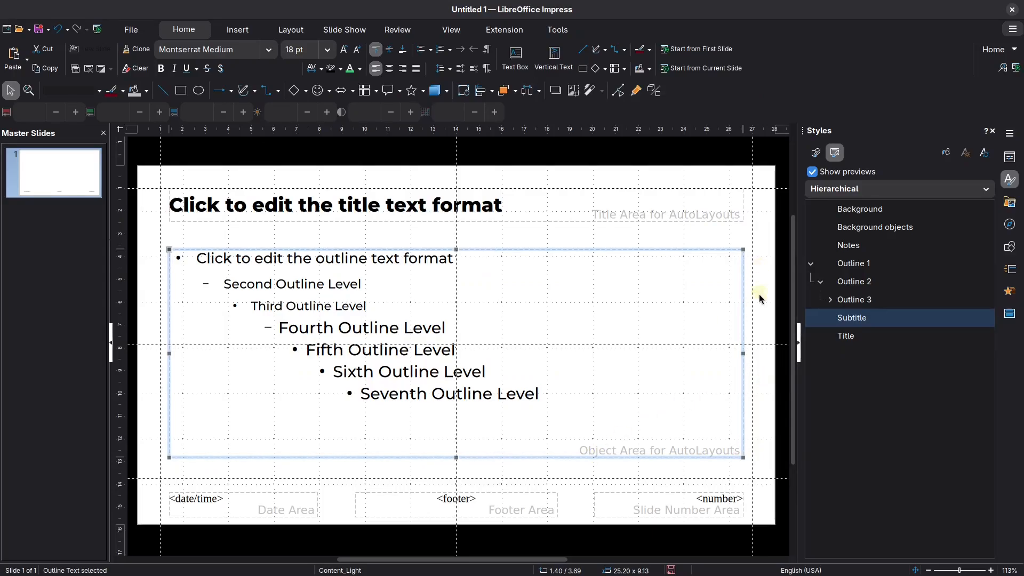
- Set the text of the date, footer and slide number areas to Montserrat at 10 pt
left_click(766, 311)
left_click_drag(150, 484, 752, 525)
left_click(229, 50)
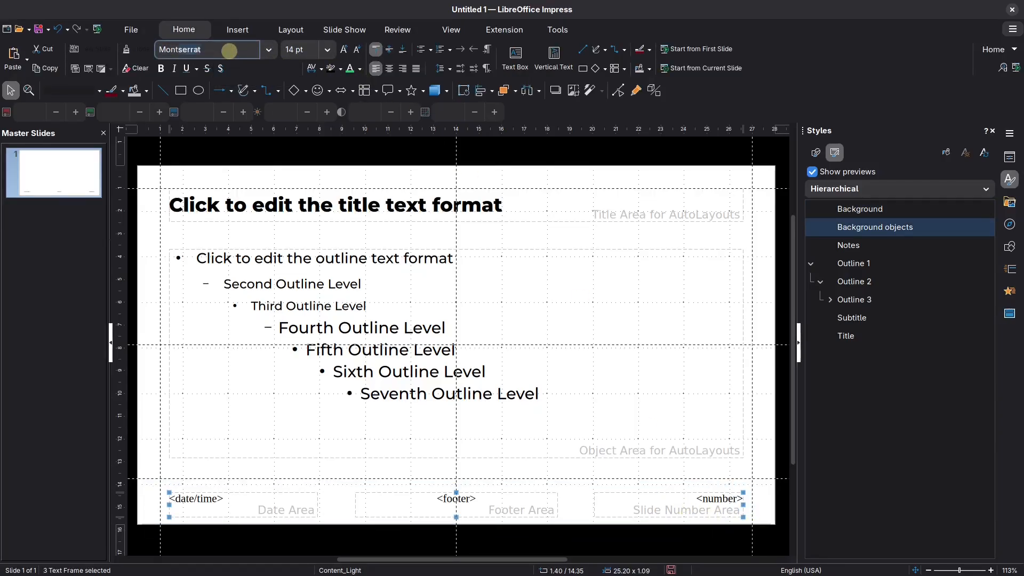
key("Return")
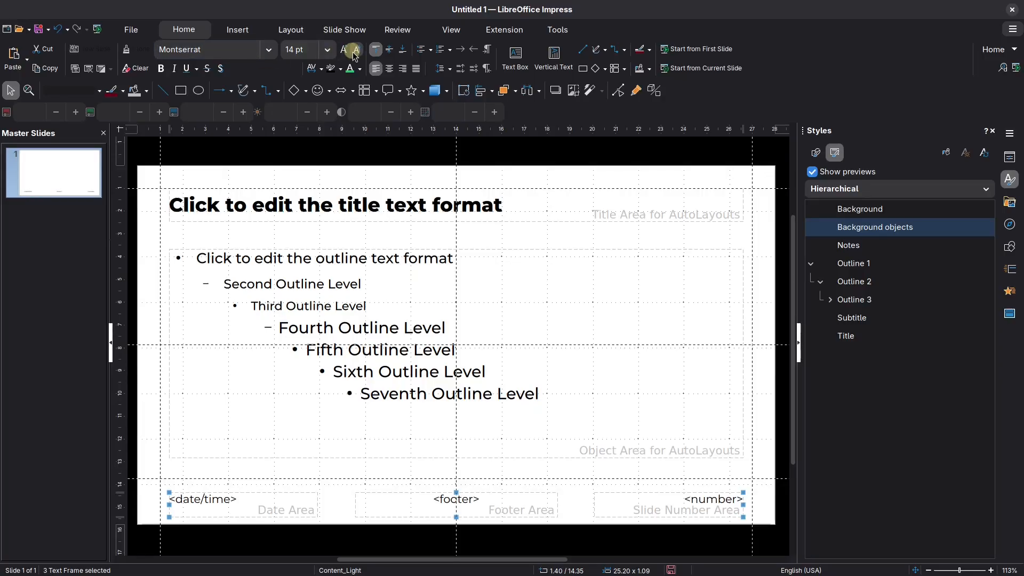
left_click(327, 60)
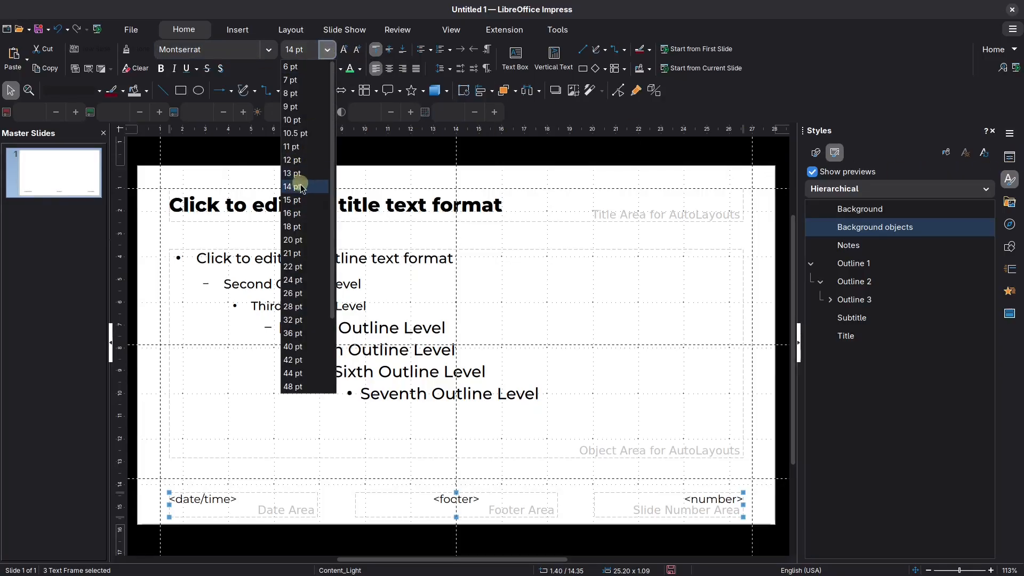
left_click(294, 114)
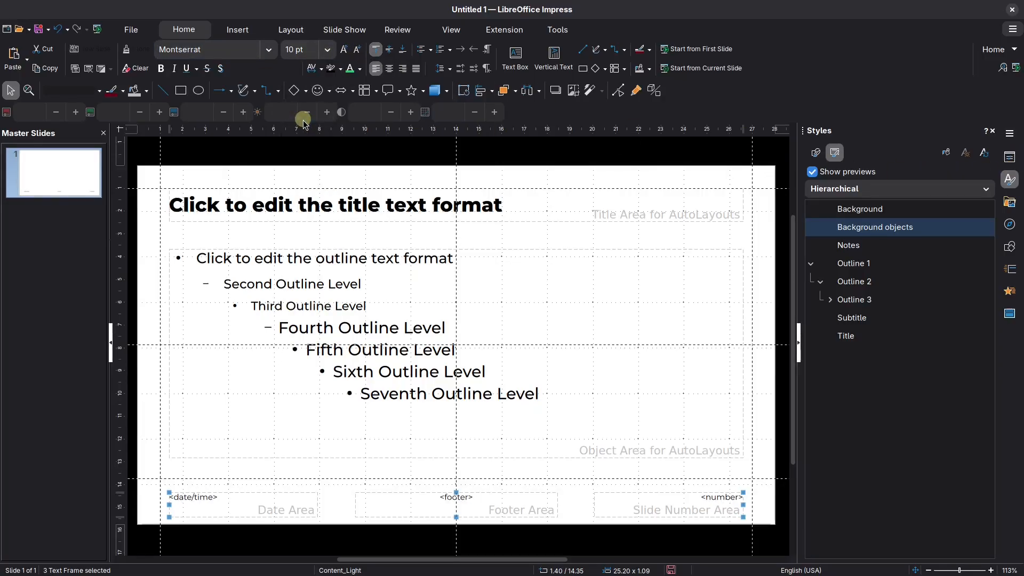
- Draw a horizontal line about 28 cm long across the full slide width at about Y 14 cm, just above the footer areas
left_click(251, 466)
left_click(164, 92)
mouse_move(160, 485)
left_mouse_down()
mouse_move(776, 487)
mouse_move(138, 486)
left_mouse_up()
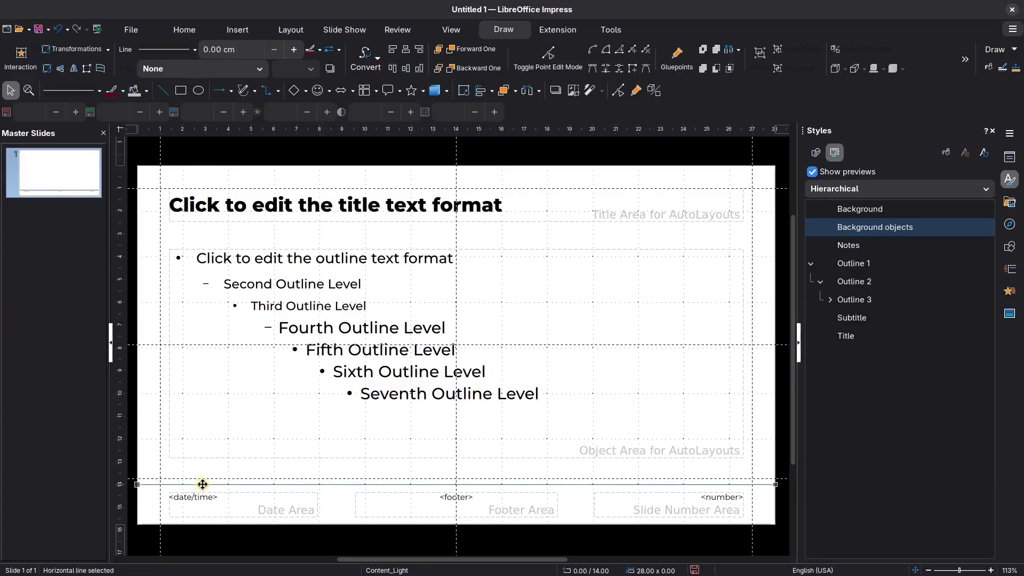
- Give the line above the footer areas a thickness of 0.11 cm and a dark red theme color
left_click(1011, 158)
left_click(989, 208)
left_click(1003, 378)
left_click(1003, 378)
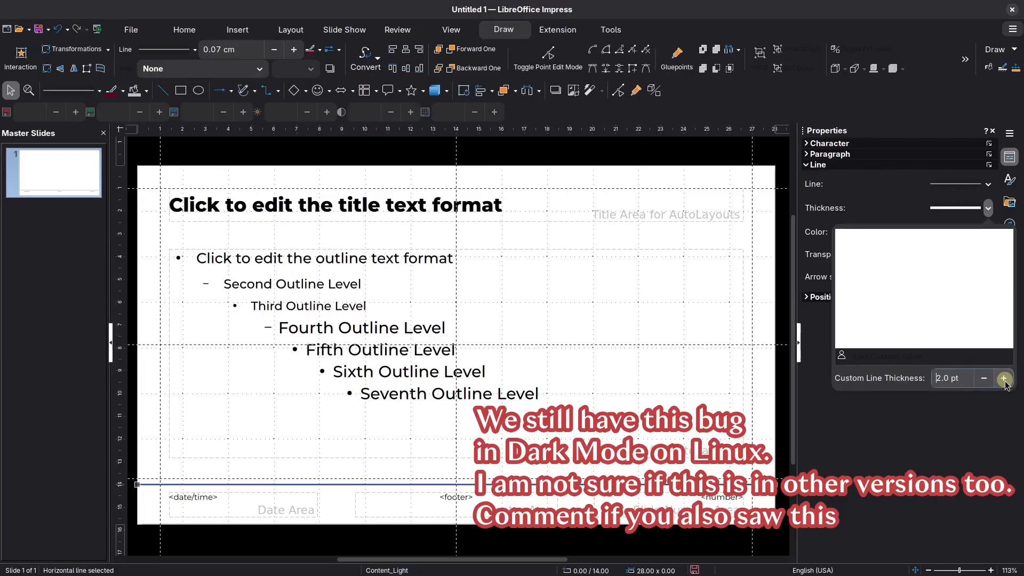
left_click(1003, 378)
left_click(977, 427)
left_click(988, 232)
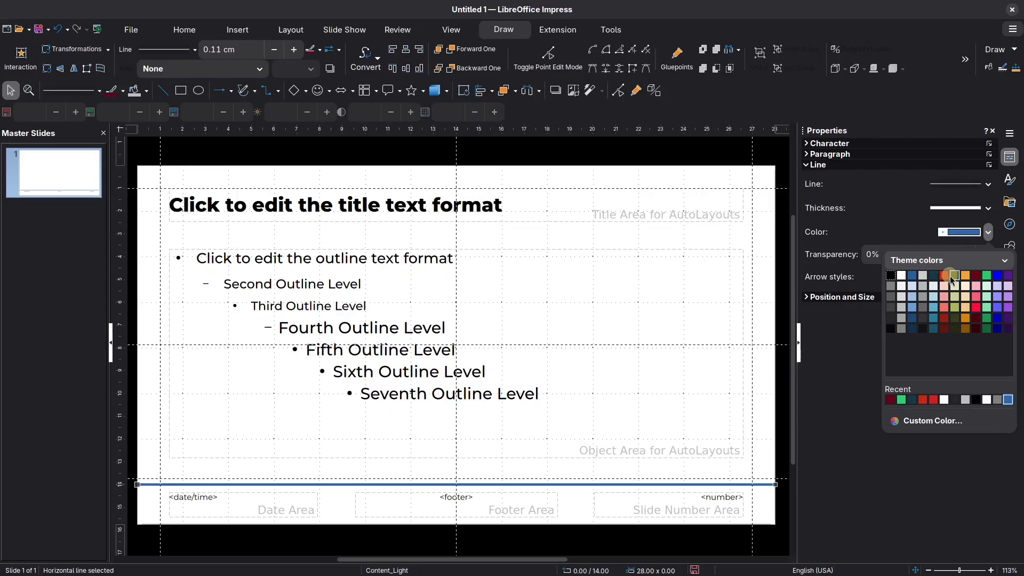
left_click(975, 275)
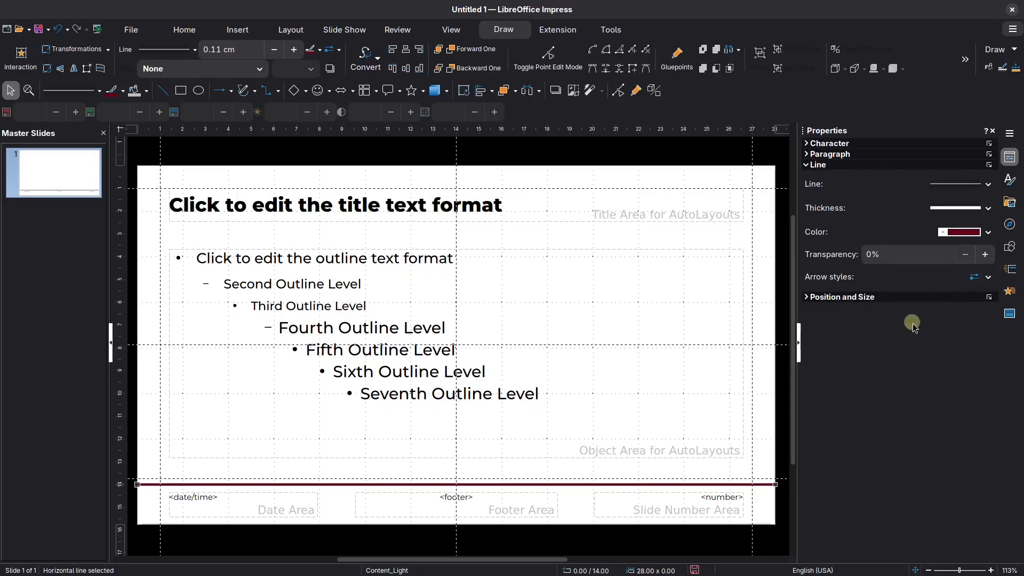
left_click(764, 432)
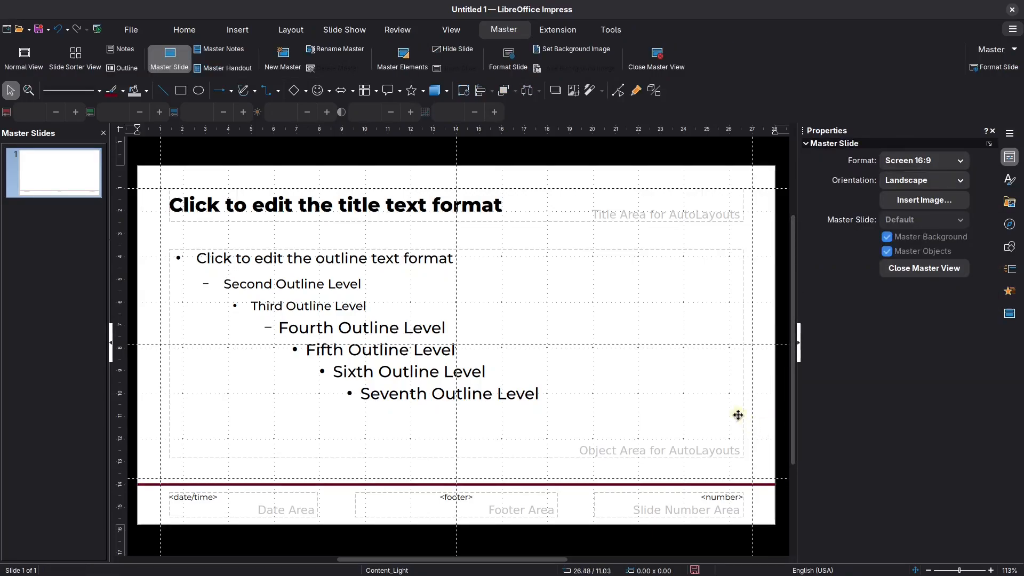
- Lower the outline text area's upper edge to Y 4.10 cm, leaving the area 8.72 cm high
left_click(426, 250)
left_click_drag(455, 250, 454, 259)
left_click(418, 251)
left_click(384, 260)
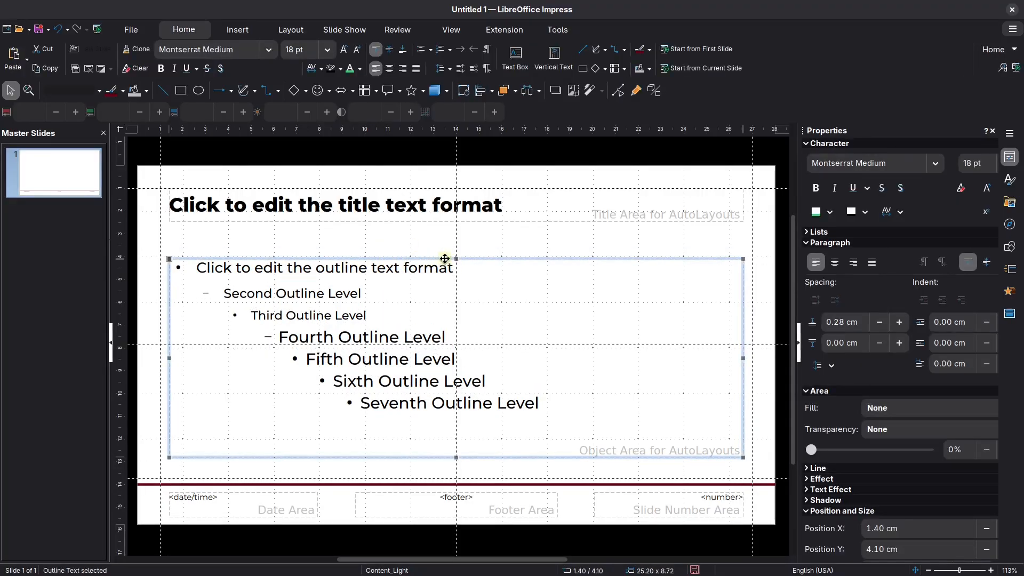
left_click(380, 251)
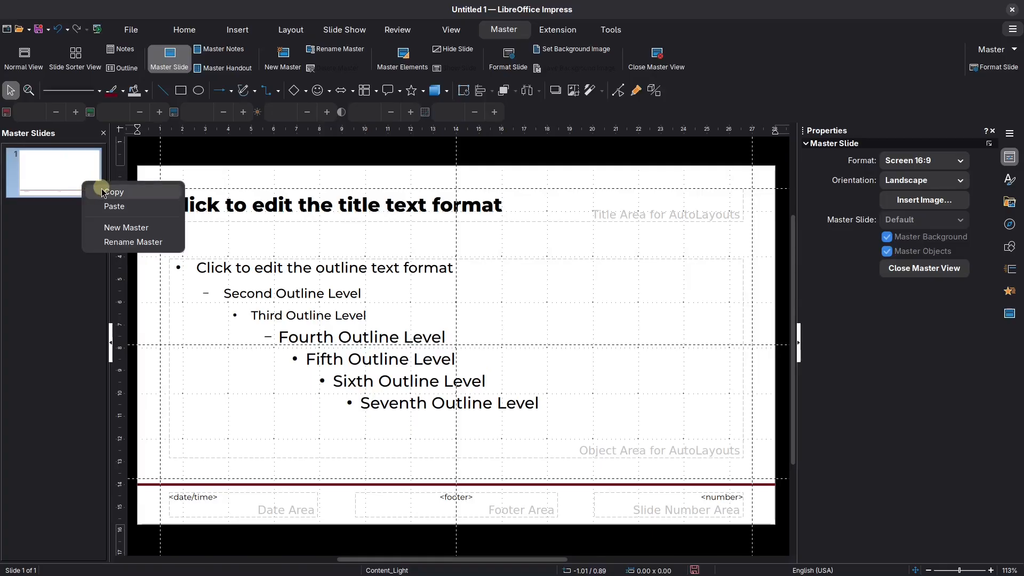
- Duplicate the Content_Light master slide and rename the copy Content_Dark
left_click(78, 223)
right_click(78, 225)
left_click(124, 254)
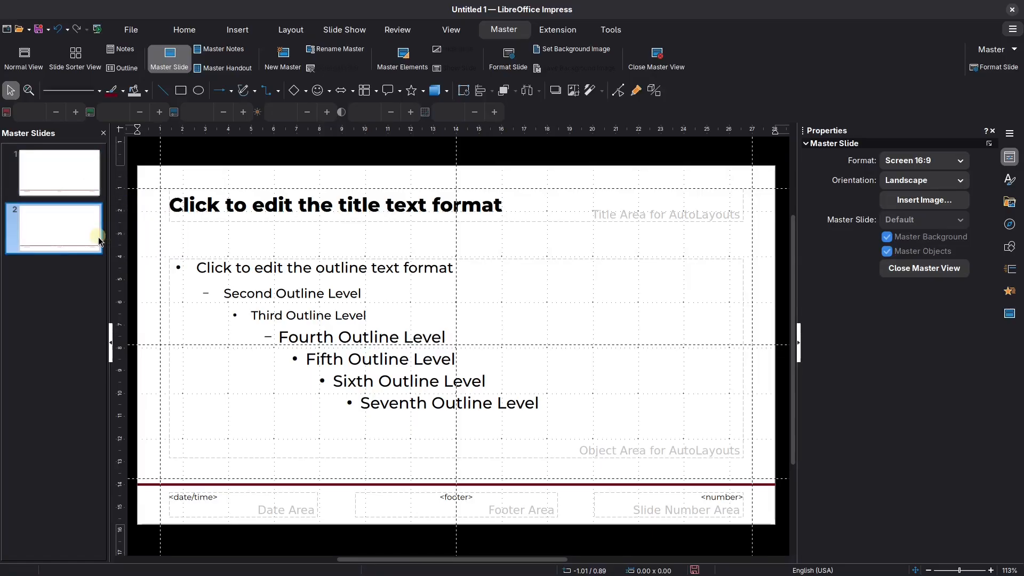
right_click(84, 242)
left_click(106, 319)
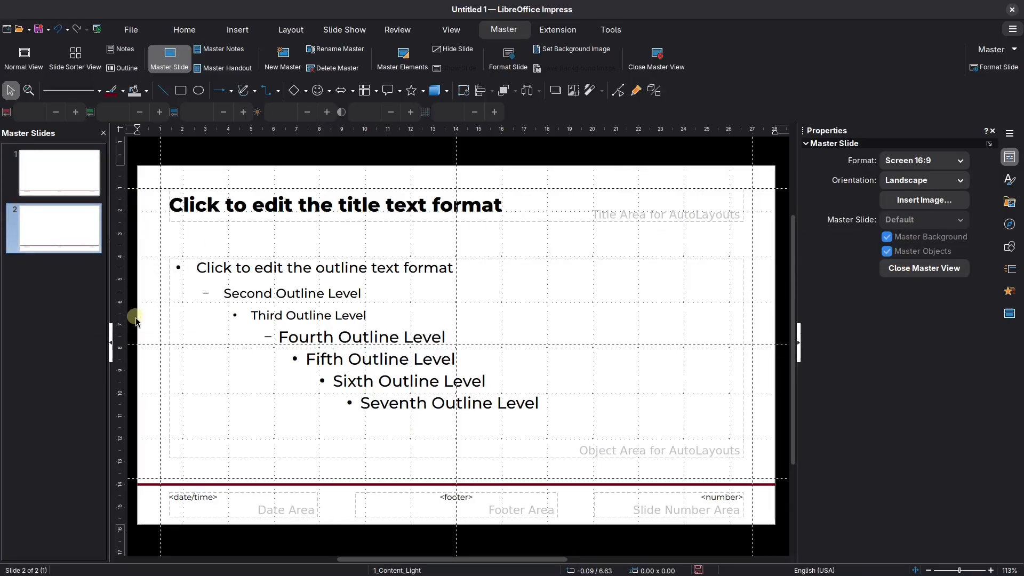
key("BackSpace")
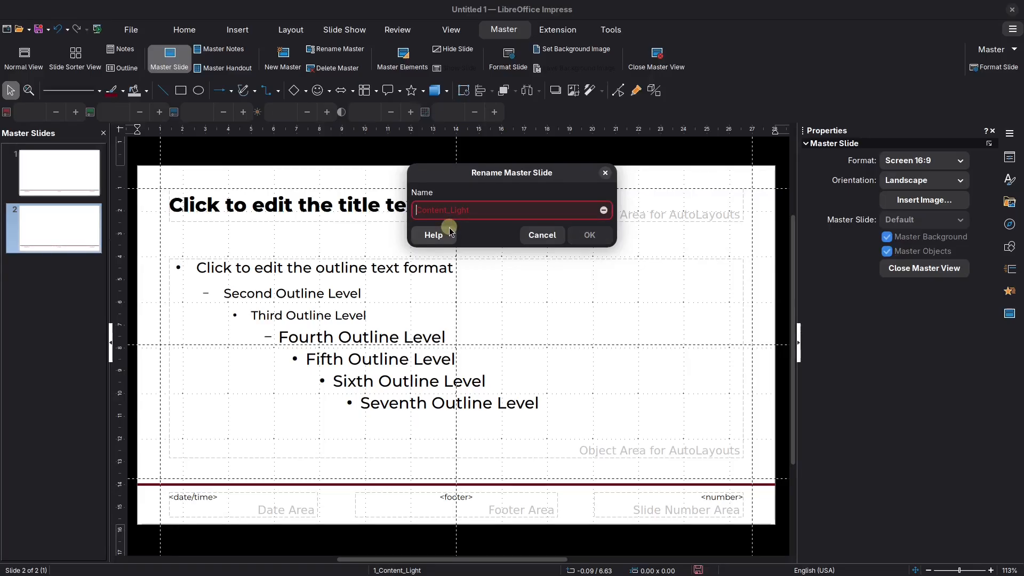
type("Content_Dark")
key("Return")
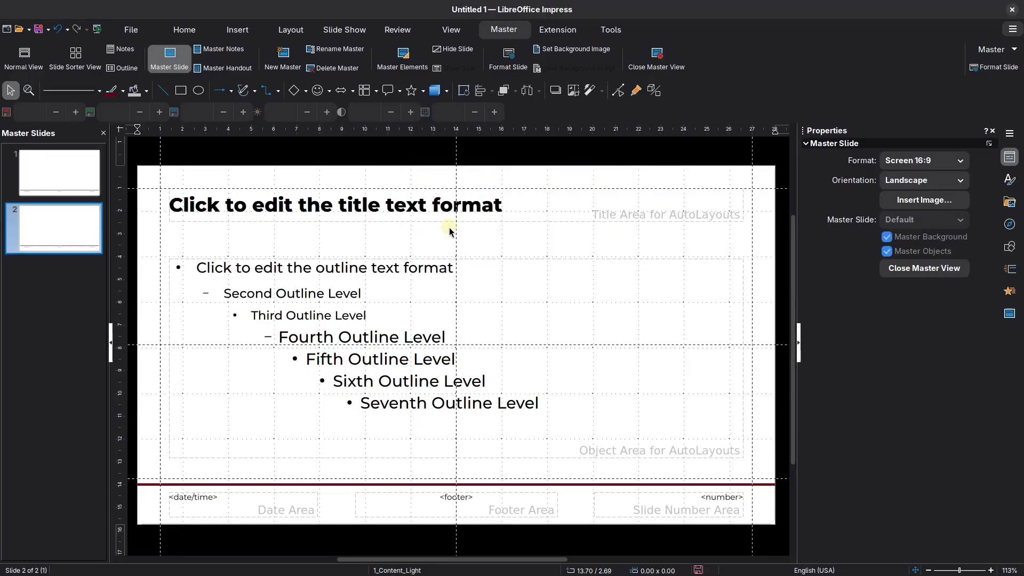
- Fill the Content_Dark master slide's background with a solid dark gray theme color
right_click(511, 250)
left_click(555, 403)
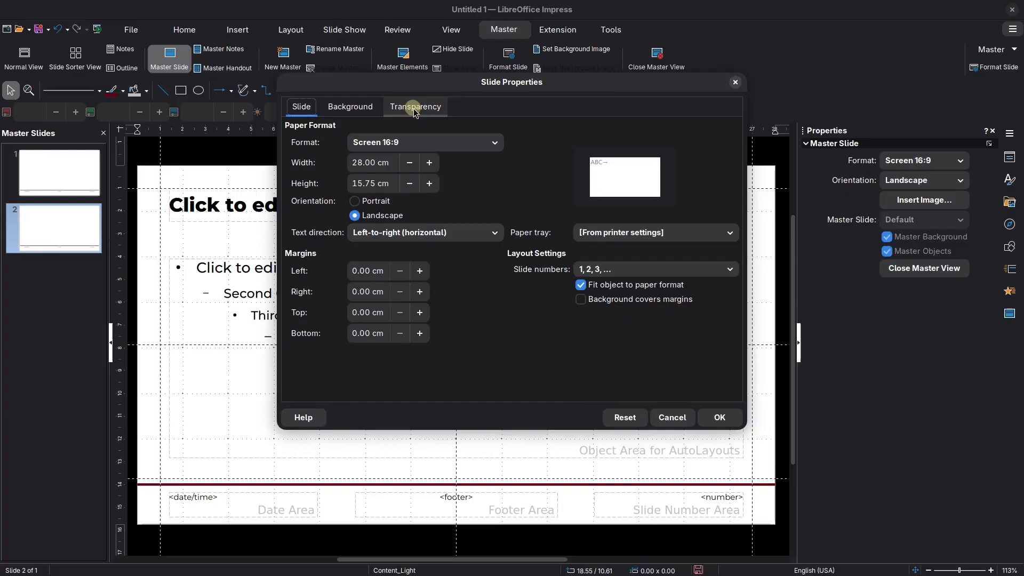
left_click(350, 106)
left_click(446, 133)
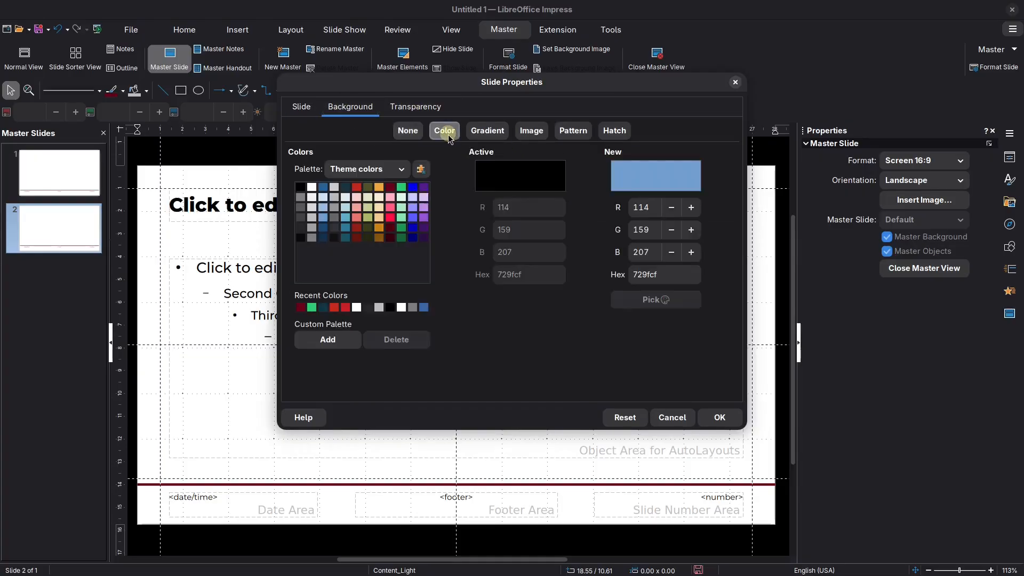
left_click(301, 228)
left_click(719, 418)
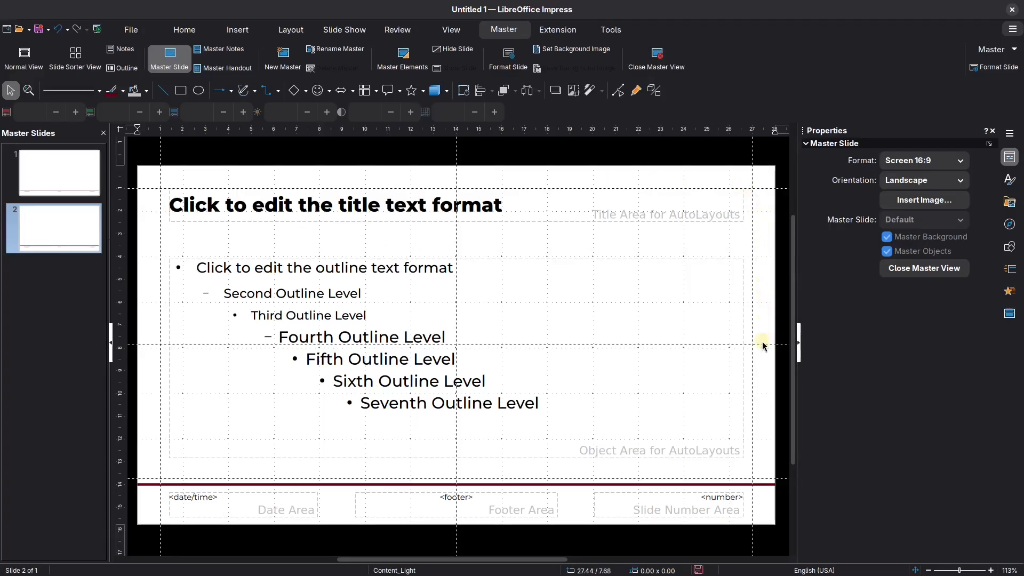
- Leave the master view, add a second slide and assign the Content_Dark master to it
left_click(892, 273)
right_click(40, 218)
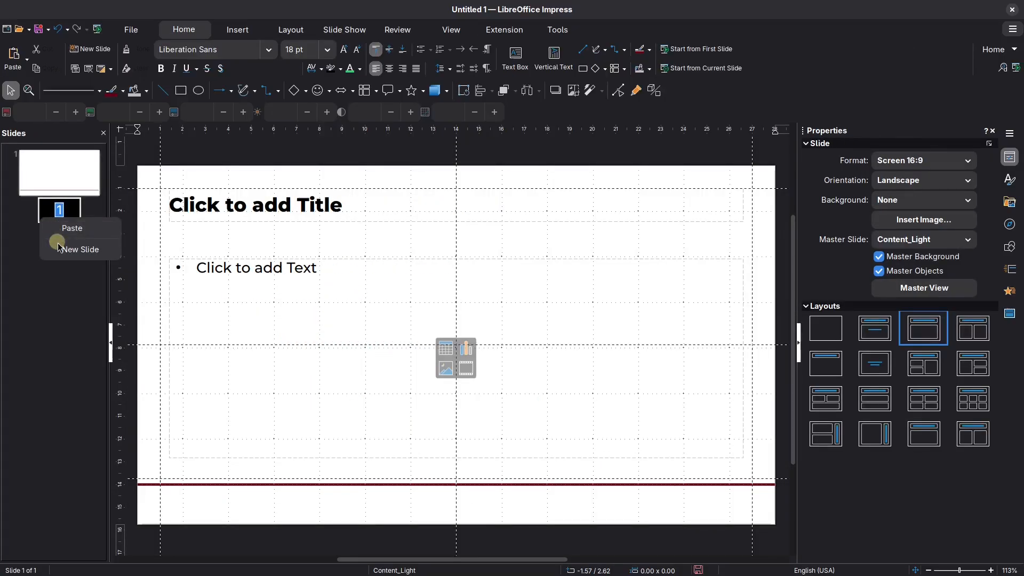
left_click(80, 249)
left_click(925, 240)
left_click(933, 268)
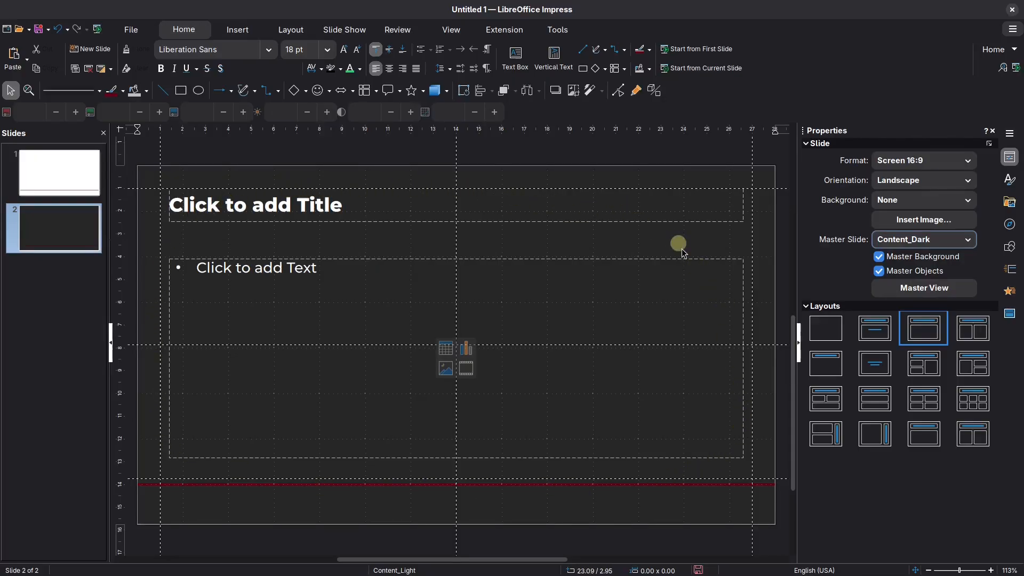
- Recolor the line above the footer areas on the Content_Dark master to white
left_click(908, 293)
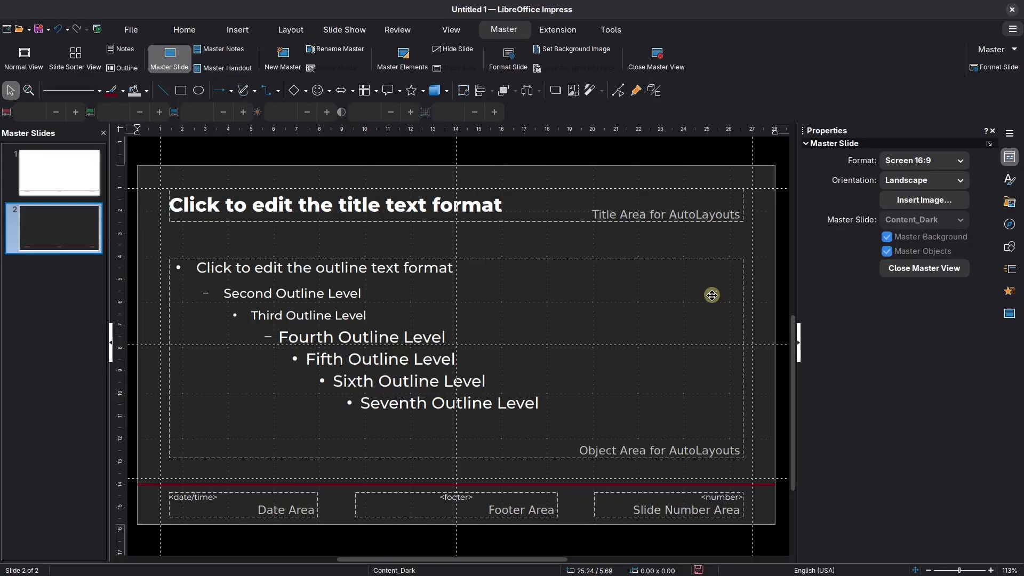
left_click(510, 486)
left_click(987, 234)
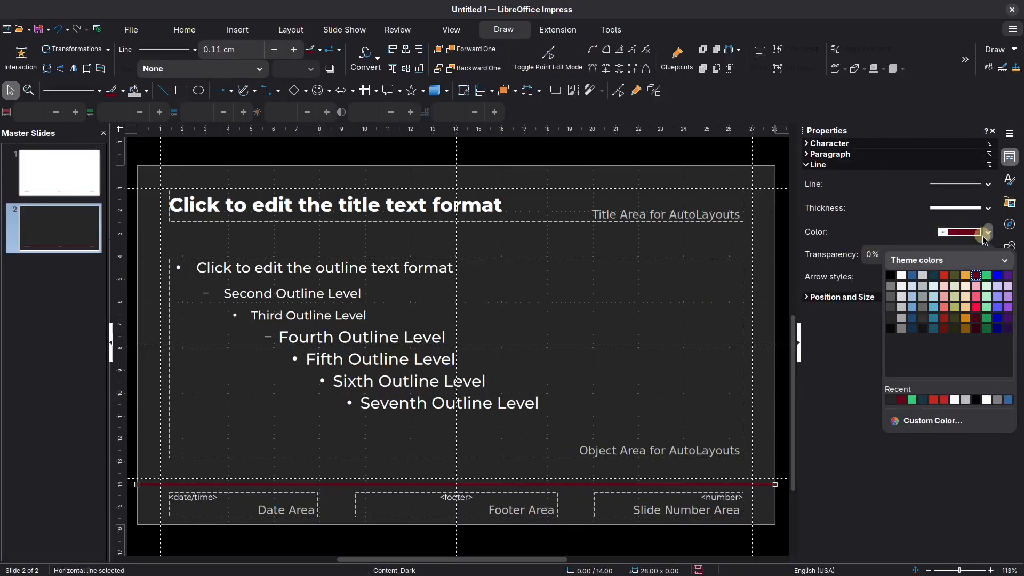
left_click(901, 275)
left_click(767, 394)
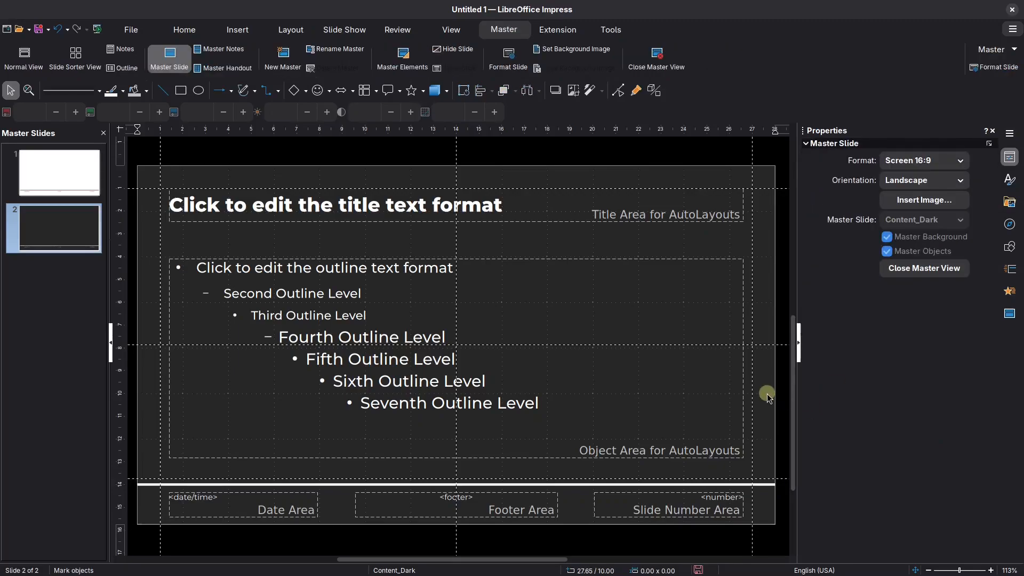
- Widen the title and outline areas of the Content_Light master together to the side snap guides at 1 cm and 27 cm
key("Page_Up")
left_click(167, 208)
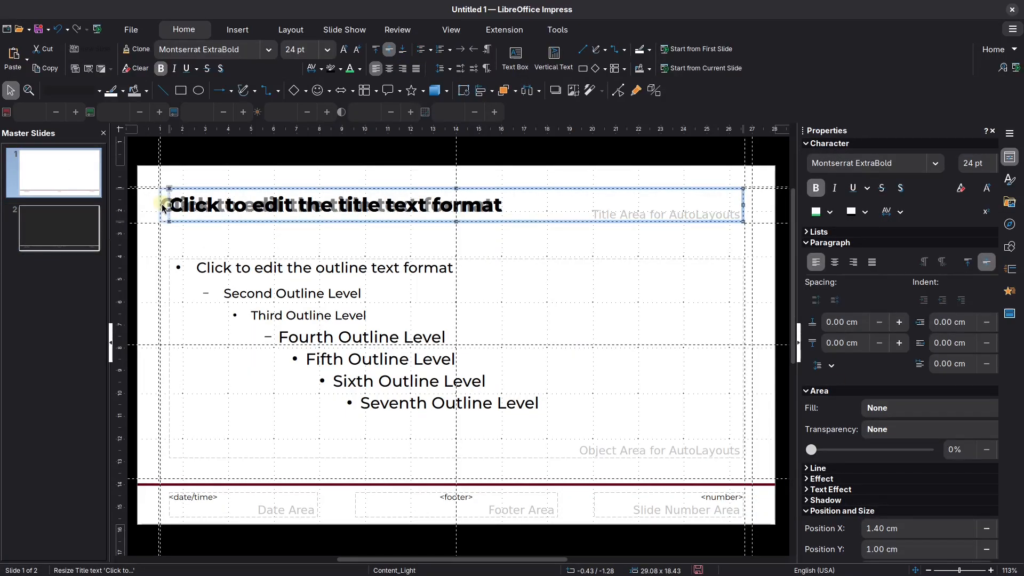
left_click_drag(151, 184, 773, 480)
left_click_drag(167, 323, 158, 323)
left_click_drag(733, 323, 752, 322)
left_click(763, 304)
- Stretch the title and outline areas of the Content_Dark master together to both side snap guides
left_click(68, 231)
mouse_move(148, 176)
left_mouse_down()
mouse_move(278, 266)
mouse_move(761, 466)
left_mouse_up()
left_click_drag(743, 323, 752, 322)
left_click_drag(169, 322, 160, 323)
left_click(146, 323)
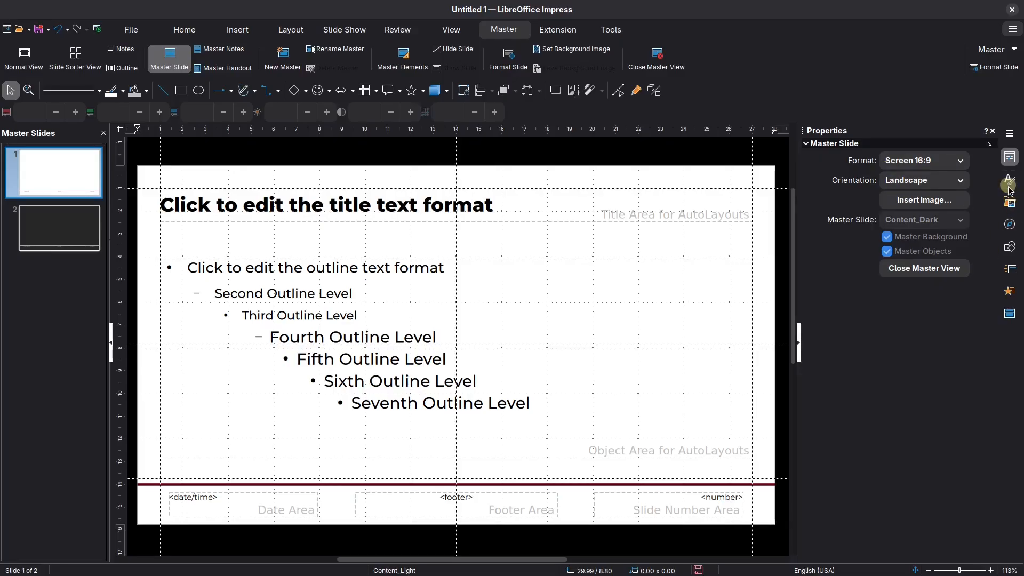
- Change the Filled Blue drawing style's area fill to the solid dark blue theme color 1f5367
left_click(1010, 179)
left_click(815, 152)
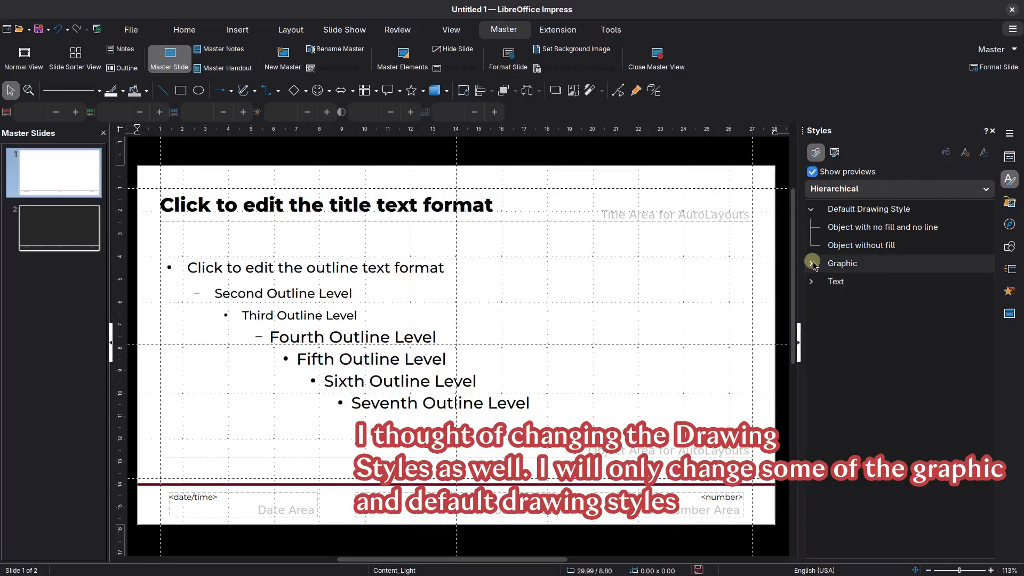
left_click(811, 263)
left_click(826, 301)
left_click(830, 317)
right_click(875, 336)
left_click(883, 365)
left_click(484, 114)
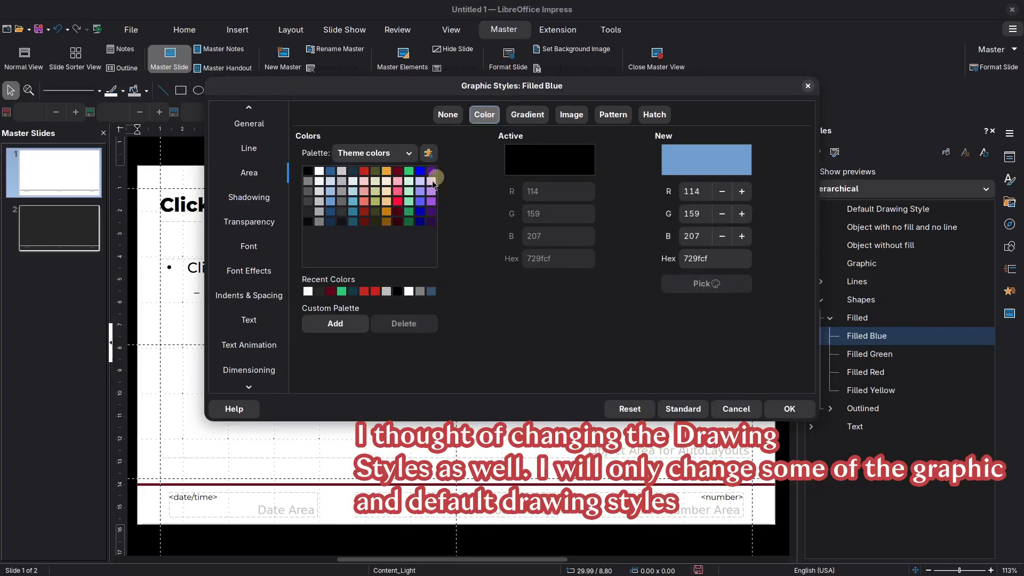
left_click(351, 222)
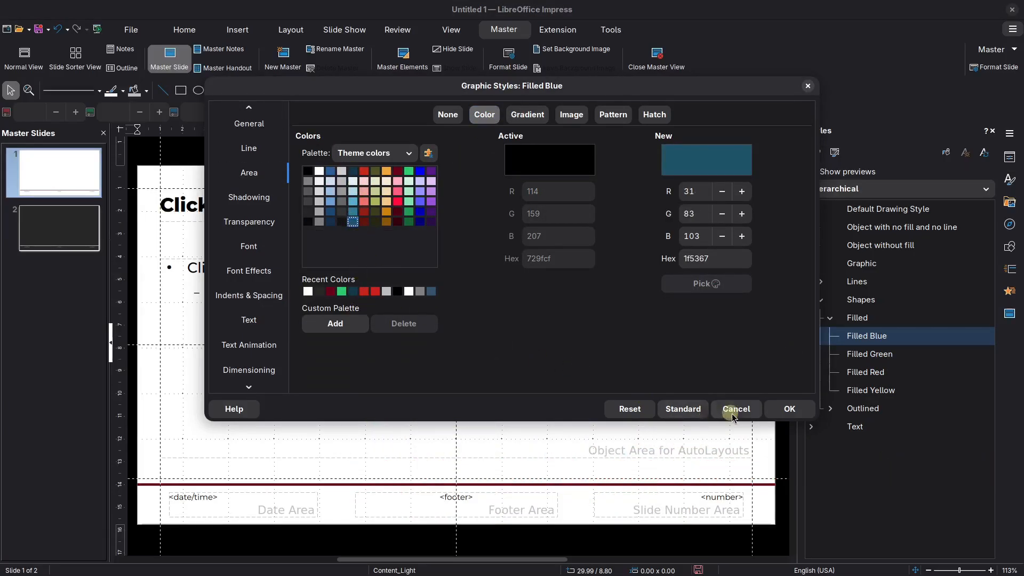
left_click(787, 409)
- Change the Filled Green drawing style's area fill to the solid olive theme color 4d5225
right_click(878, 356)
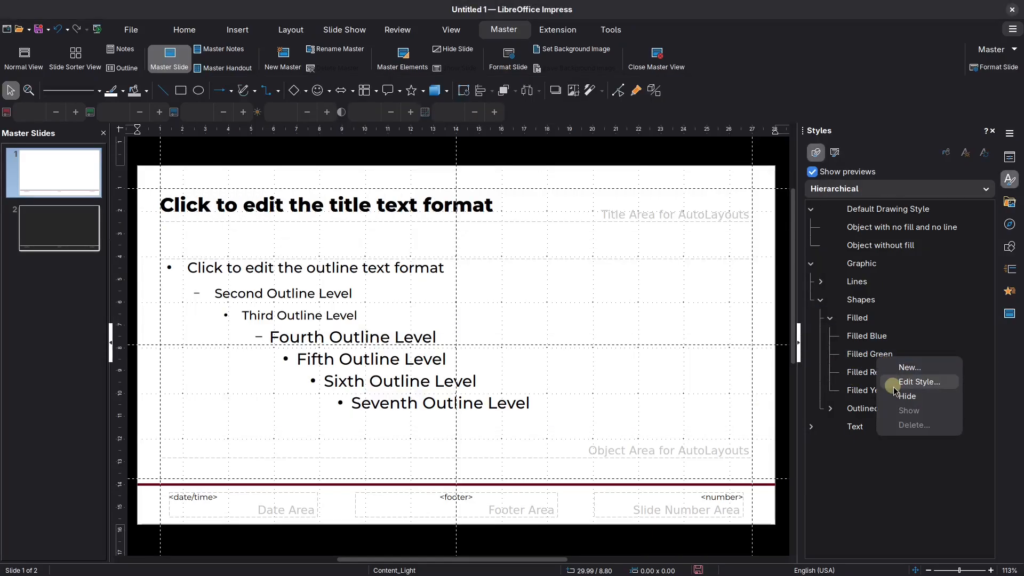
left_click(893, 385)
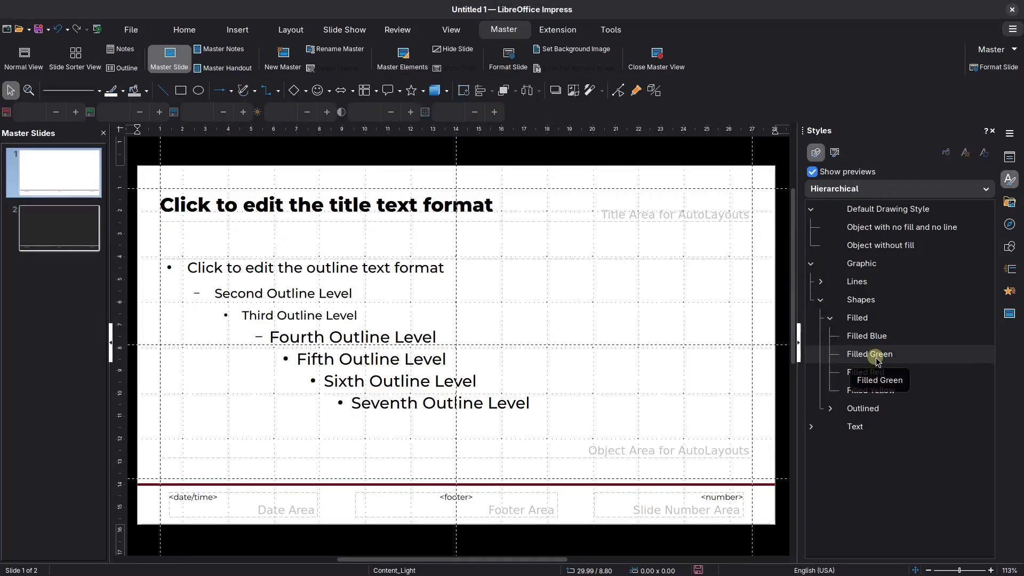
right_click(878, 359)
left_click(891, 377)
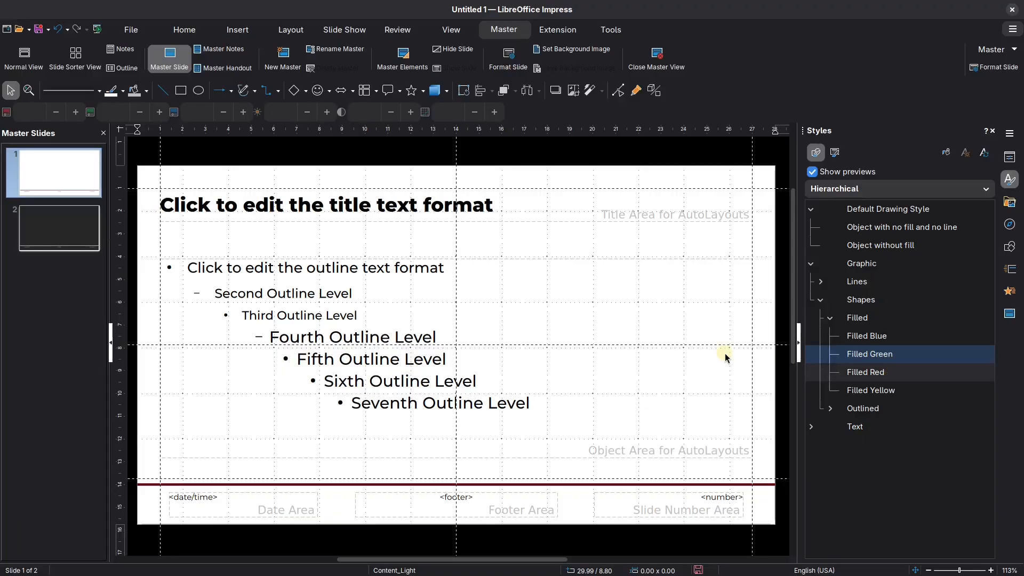
left_click(479, 114)
left_click(375, 171)
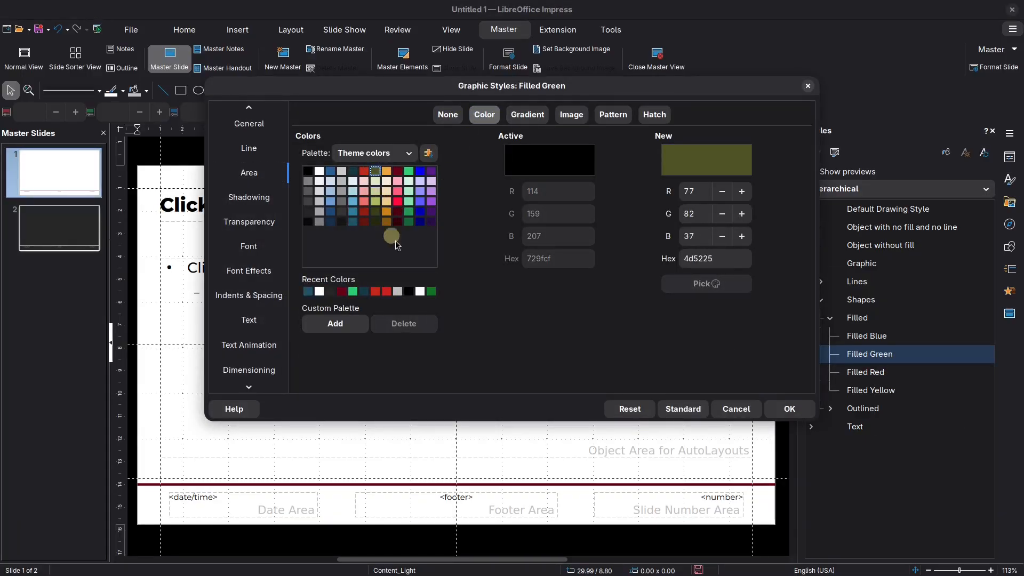
left_click(790, 408)
- Change the Filled Red drawing style's area fill to the solid red theme color c3281b
right_click(873, 374)
left_click(914, 400)
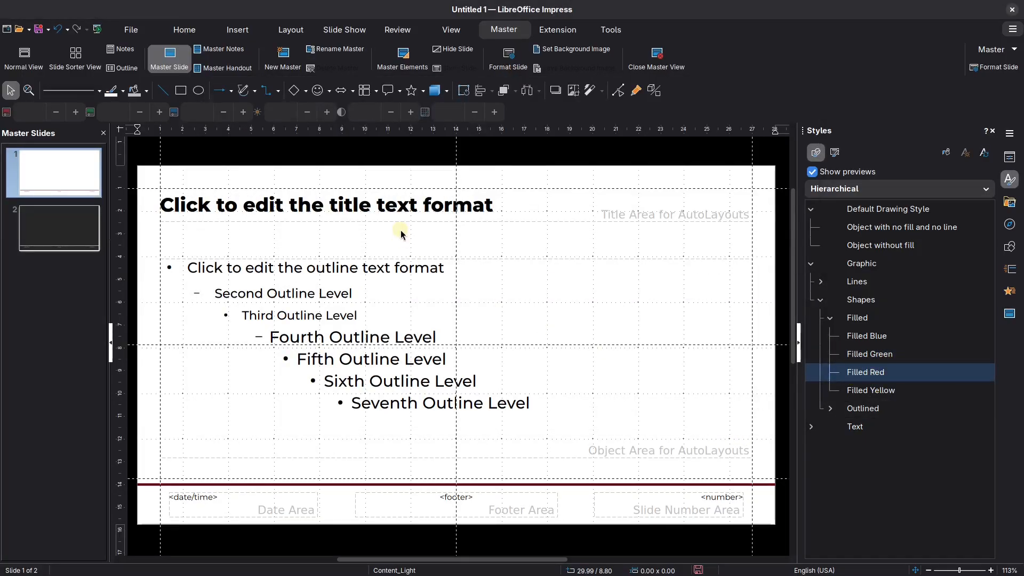
left_click(484, 114)
left_click(363, 171)
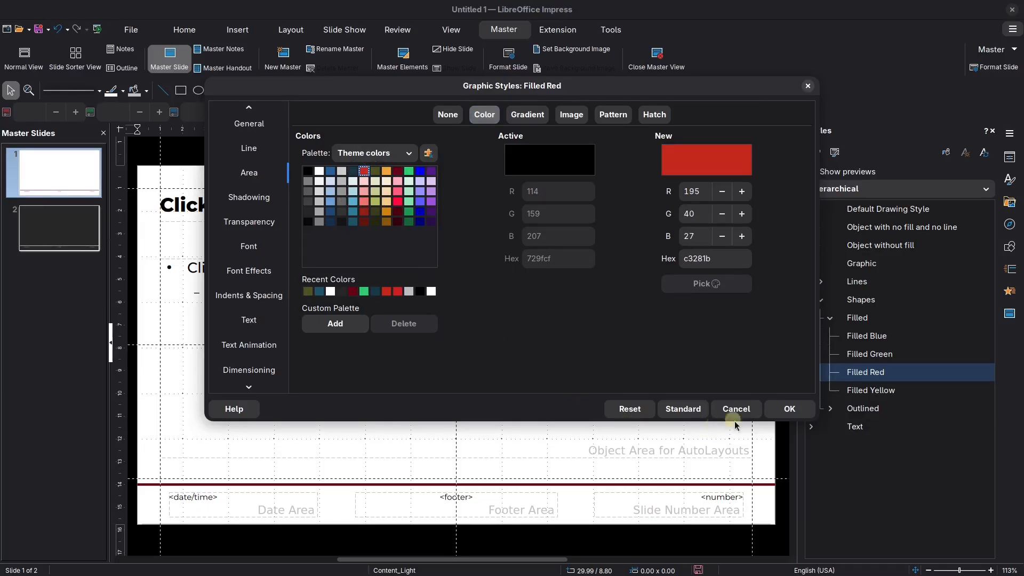
left_click(789, 409)
- Change the Filled Yellow drawing style's area fill to the solid orange theme color eea63d
right_click(864, 390)
left_click(881, 416)
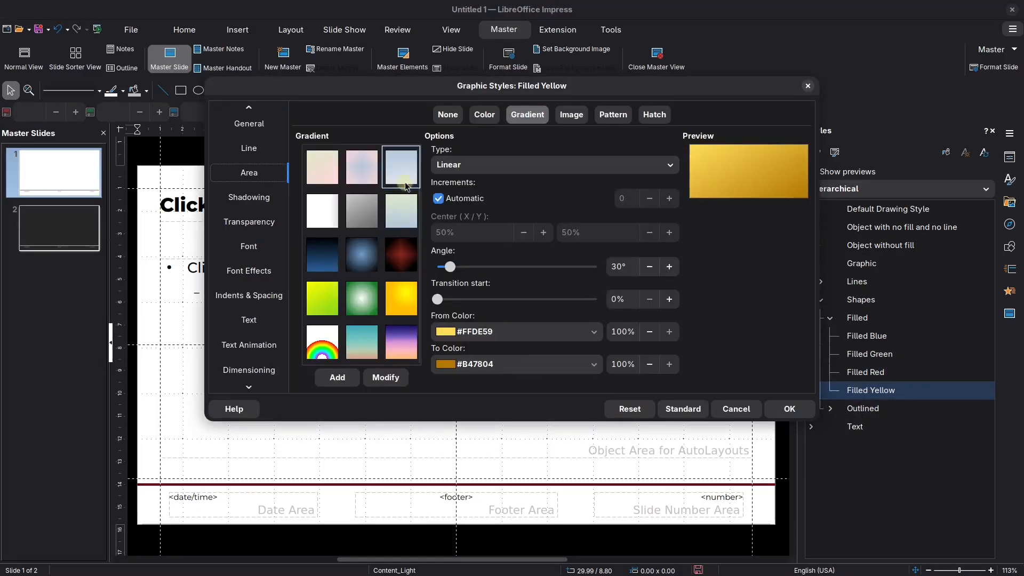
left_click(485, 115)
left_click(387, 171)
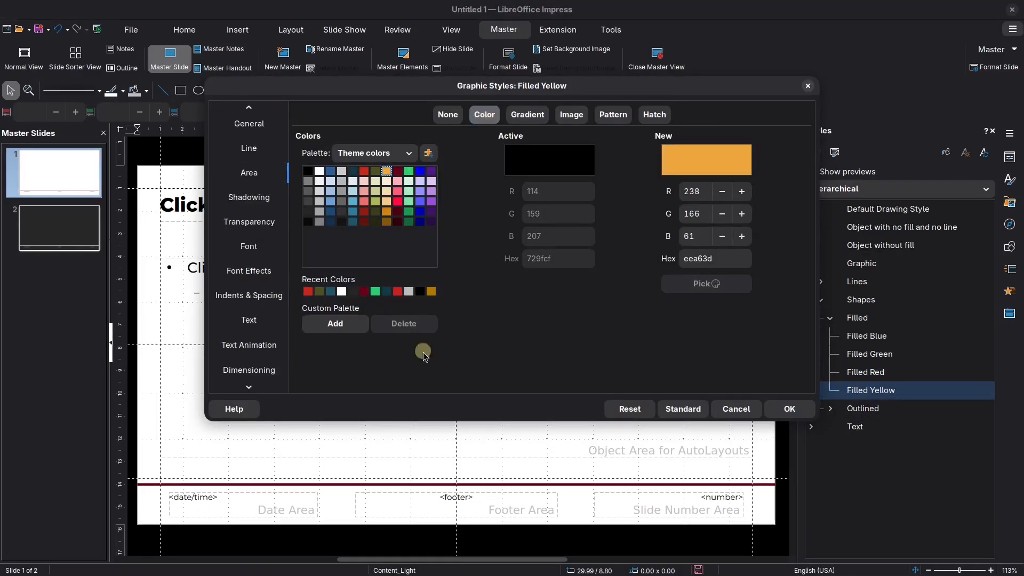
left_click(788, 408)
- Review the Shapes drawing style's area fill and general settings
right_click(864, 307)
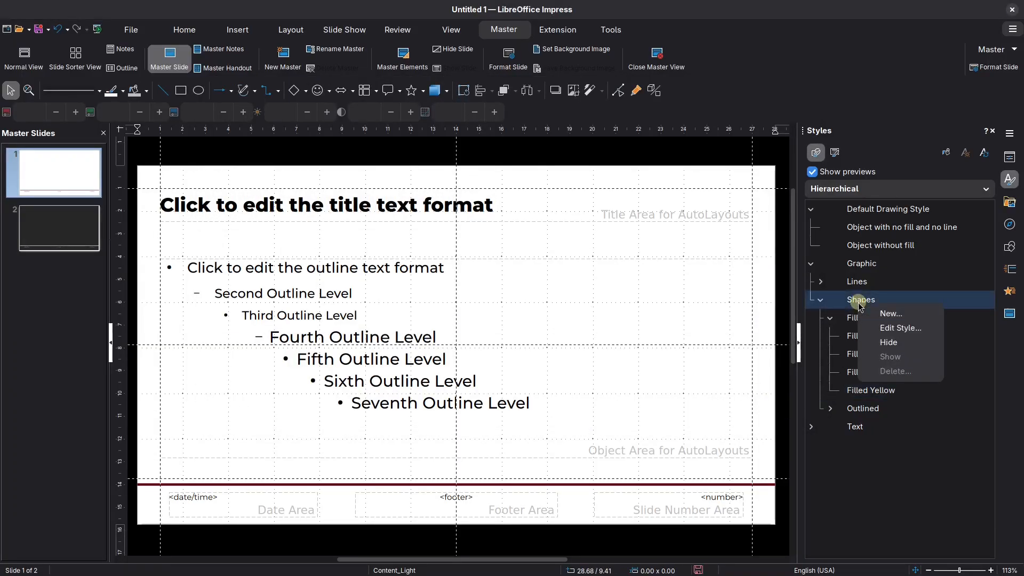
left_click(896, 328)
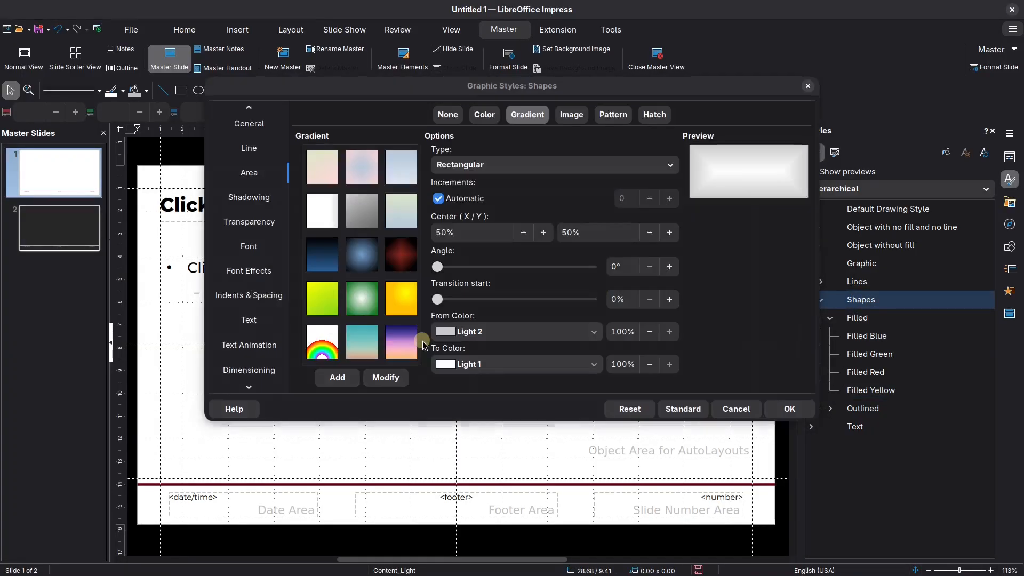
left_click(250, 136)
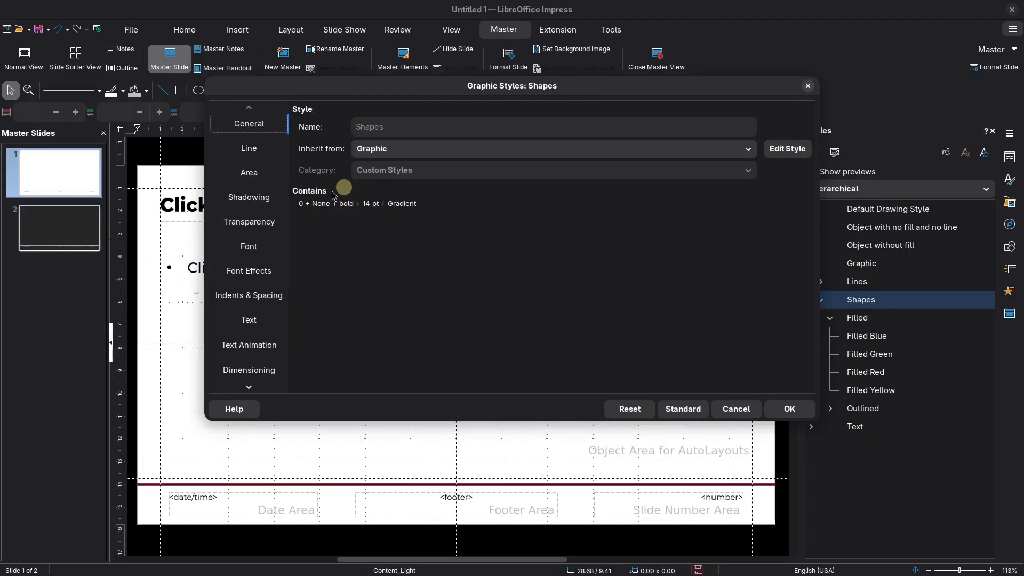
left_click(790, 409)
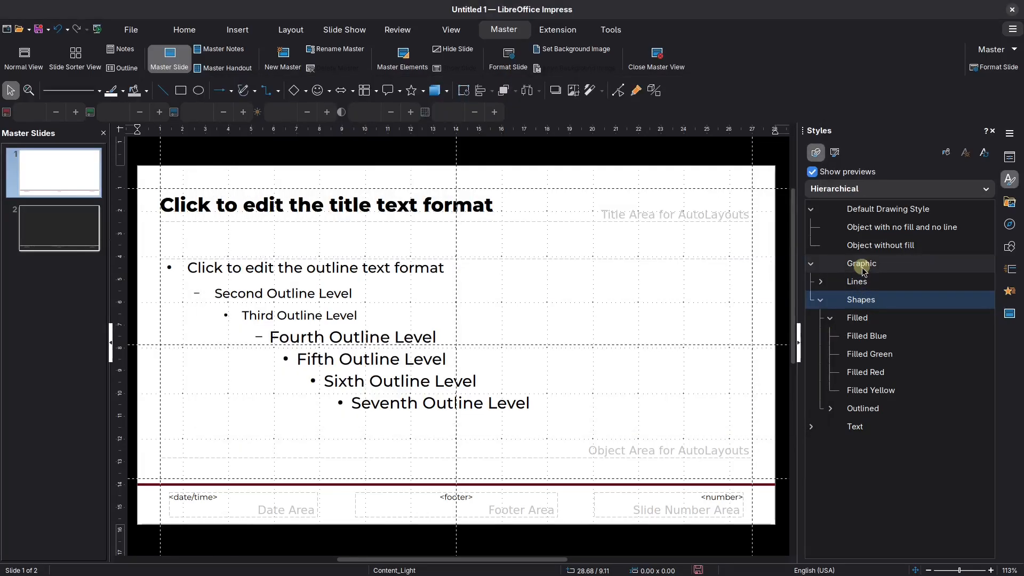
left_click(862, 210)
right_click(863, 214)
left_click(894, 238)
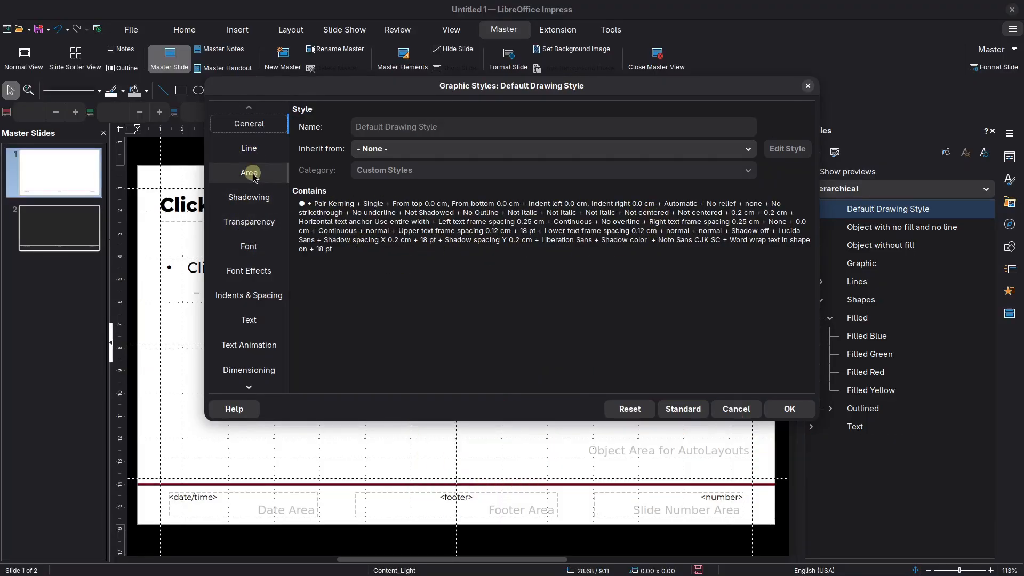
left_click(250, 150)
left_click(537, 128)
left_click(521, 144)
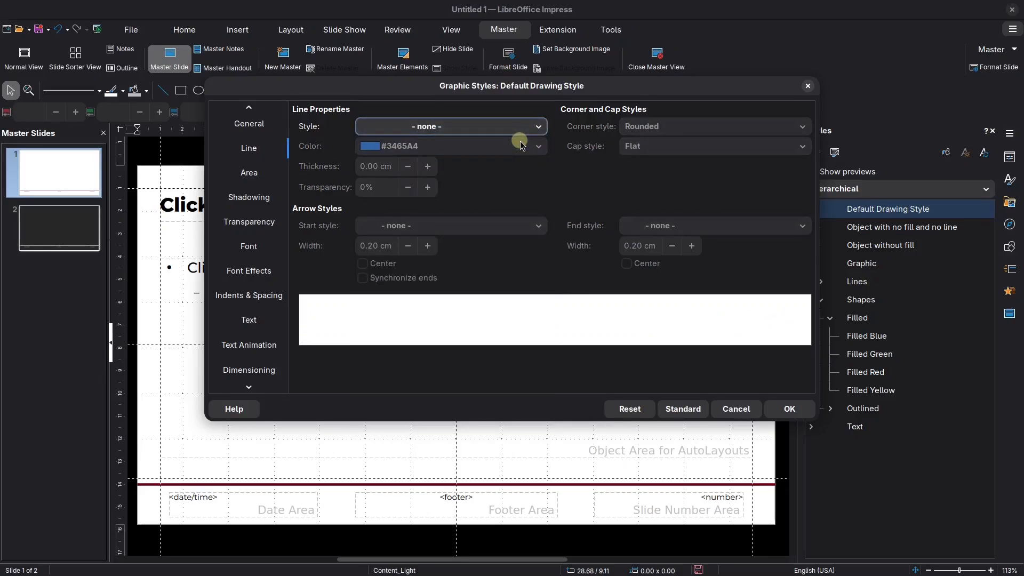
left_click(736, 408)
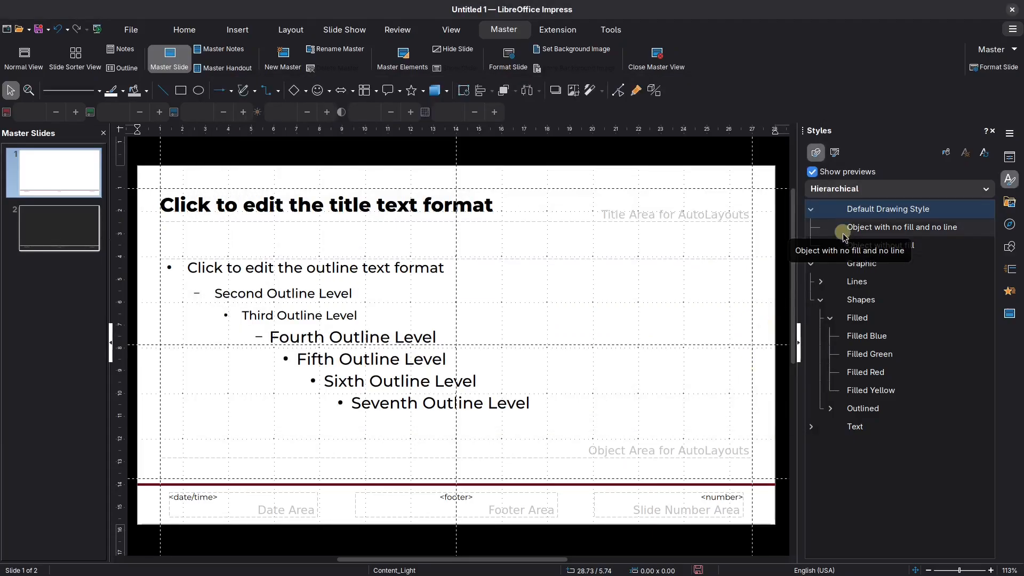
- Set the Default Drawing Style to no line and a solid light gray d9d9d9 theme color fill
double_click(868, 212)
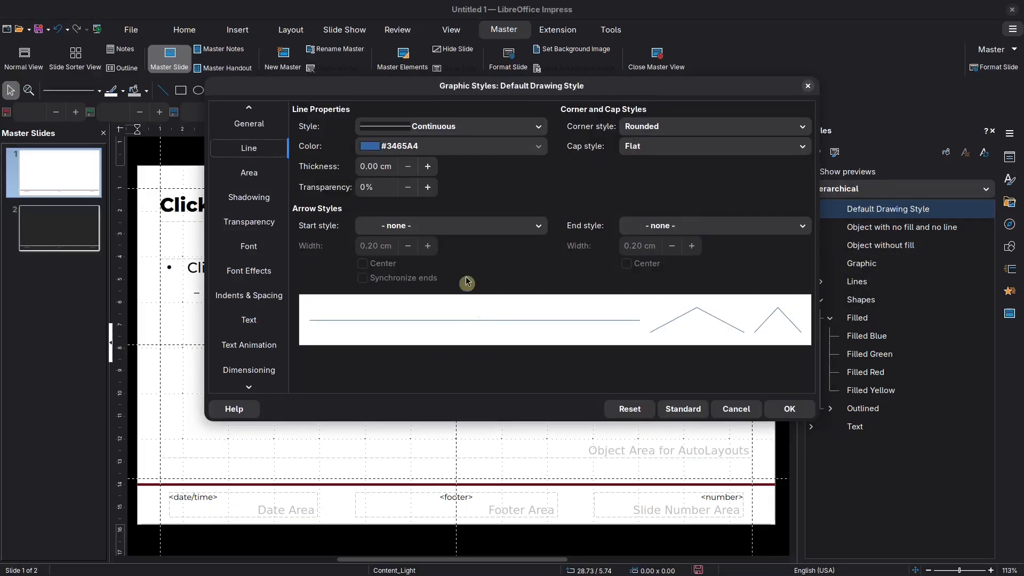
left_click(451, 126)
left_click(454, 140)
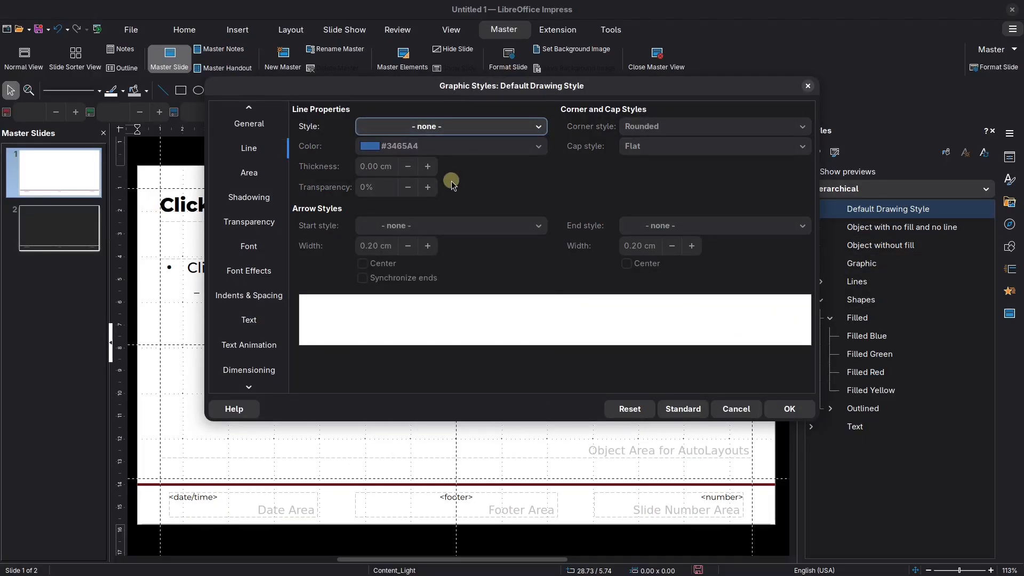
left_click(264, 174)
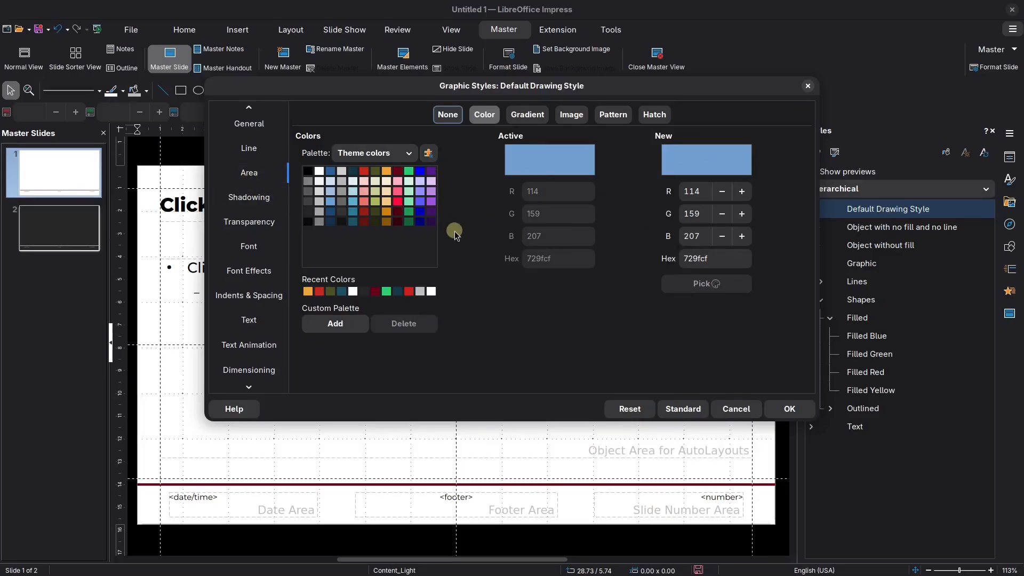
left_click(319, 181)
left_click(319, 190)
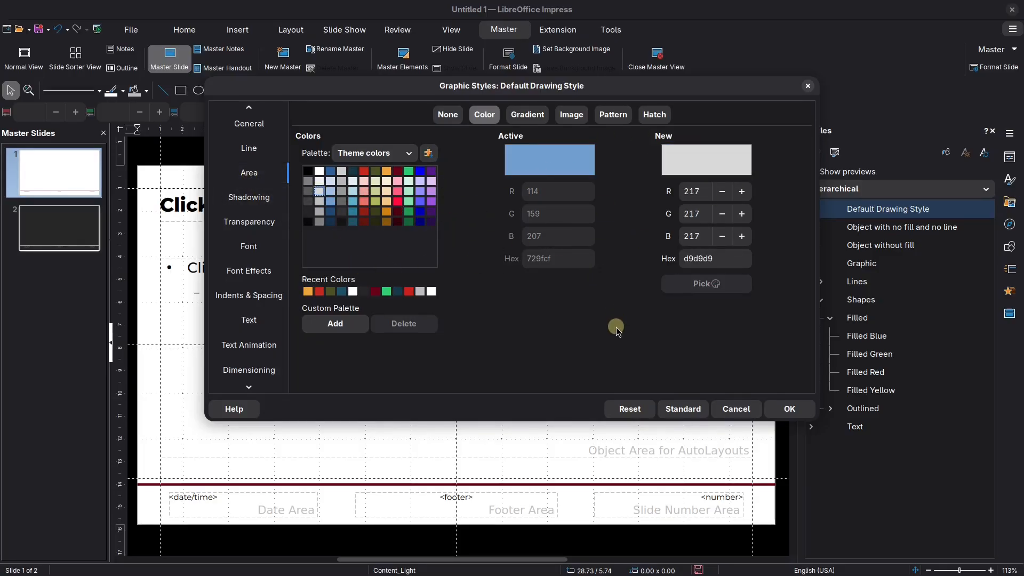
left_click(788, 408)
- Review the area settings of the Object with no fill and no line drawing style
right_click(857, 228)
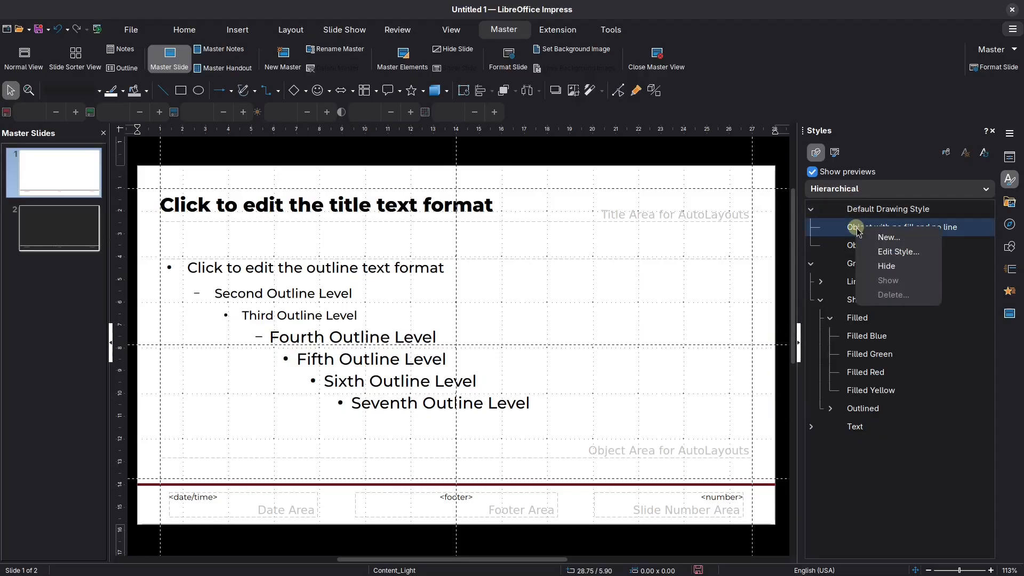
left_click(892, 253)
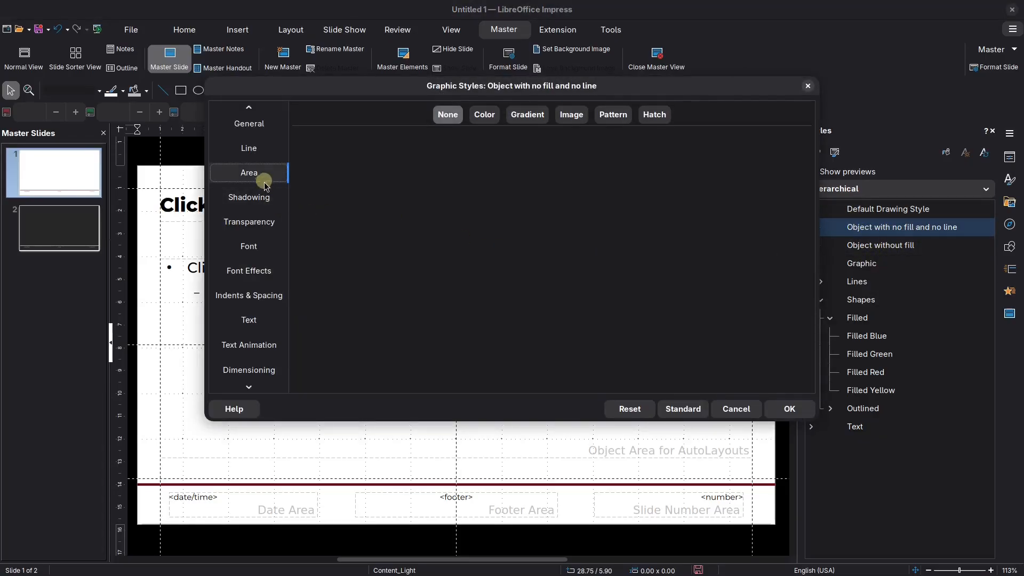
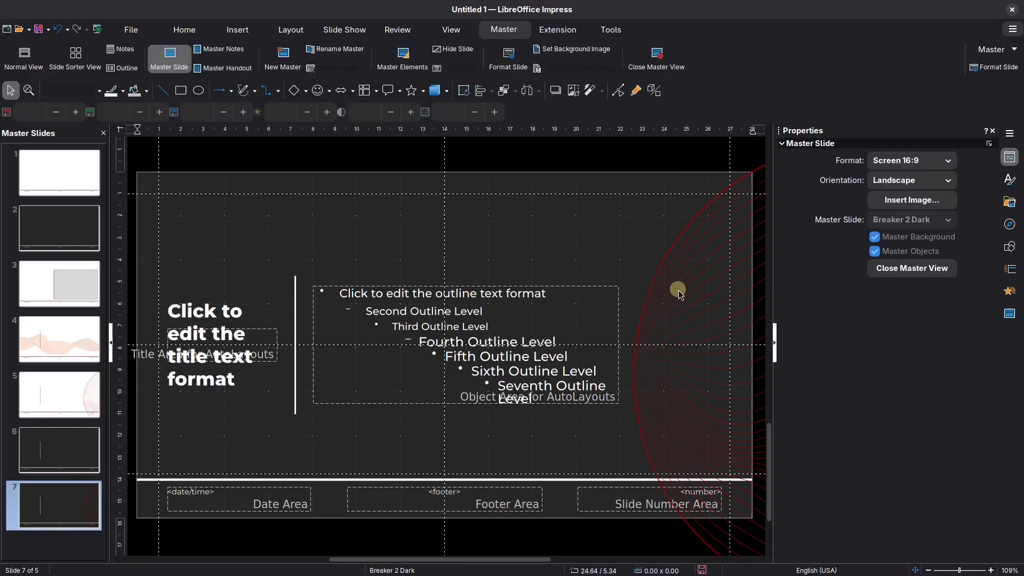
- Set the line-art graphic's brightness to 100% on the Breaker 2 Dark master and close the master view
left_click(679, 291)
double_click(846, 371)
type("100")
key("Return")
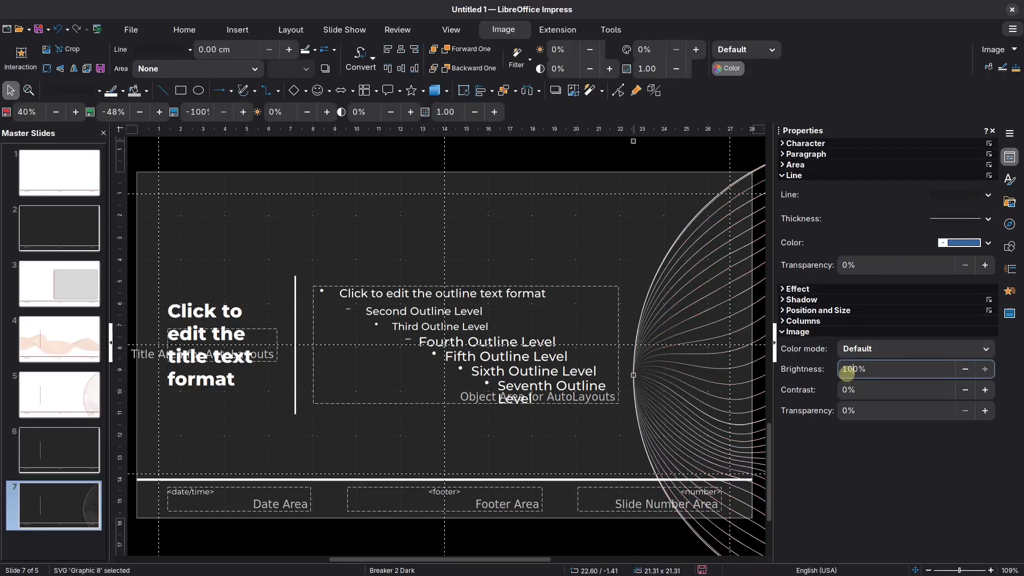
left_click(587, 218)
left_click(670, 66)
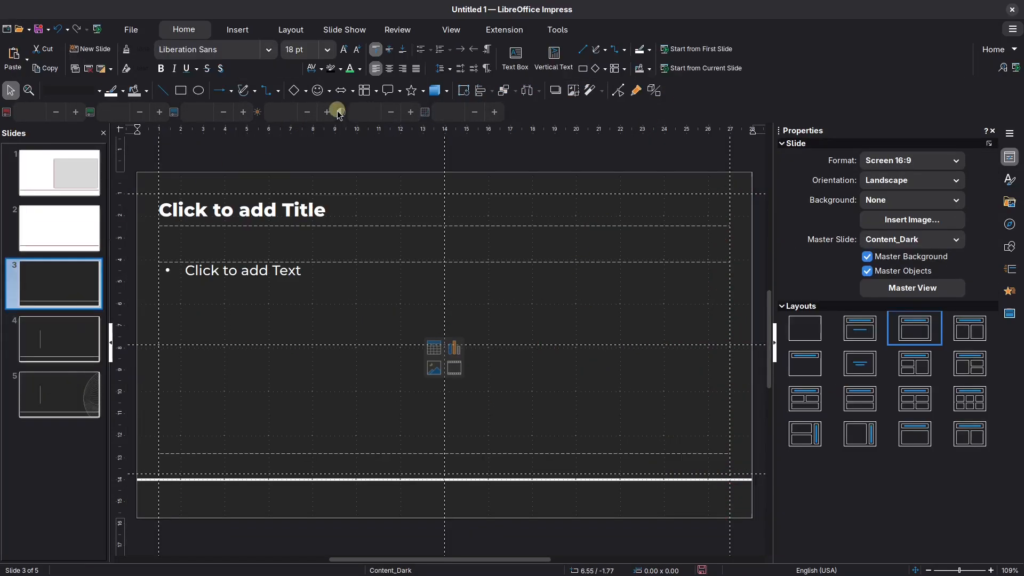
- Examine slides 1 to 4 to check how their master slides and placeholders look in normal view
left_click(87, 158)
left_click(211, 323)
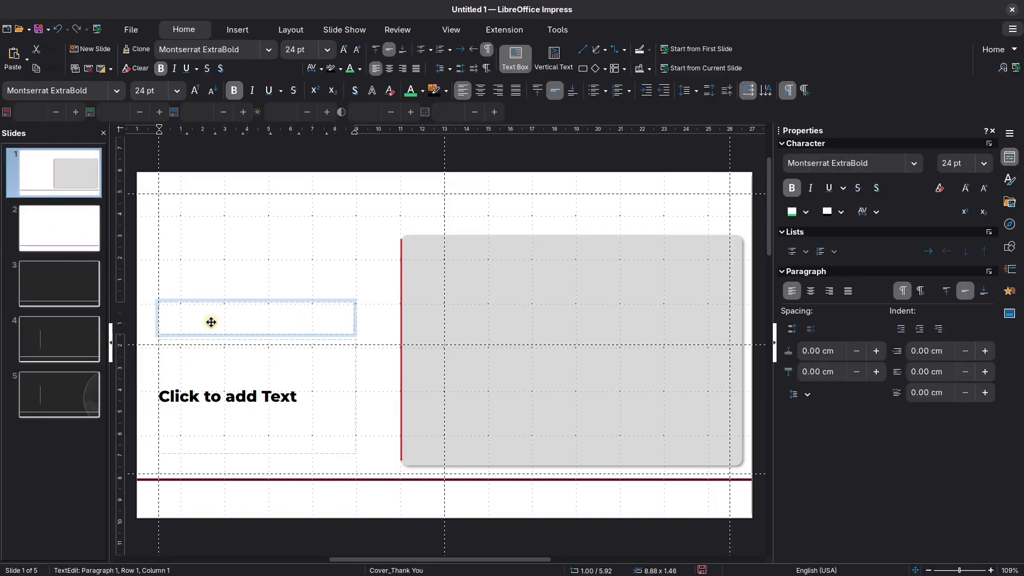
left_click(39, 237)
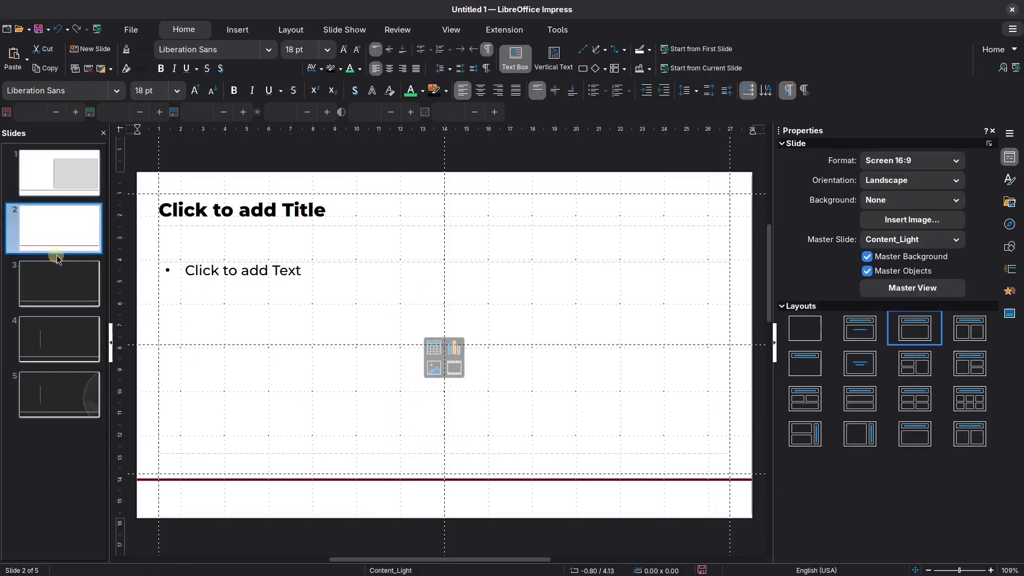
left_click(61, 291)
left_click(69, 354)
- Add a new slide based on the Breaker 1 master and place it third in the presentation
right_click(47, 453)
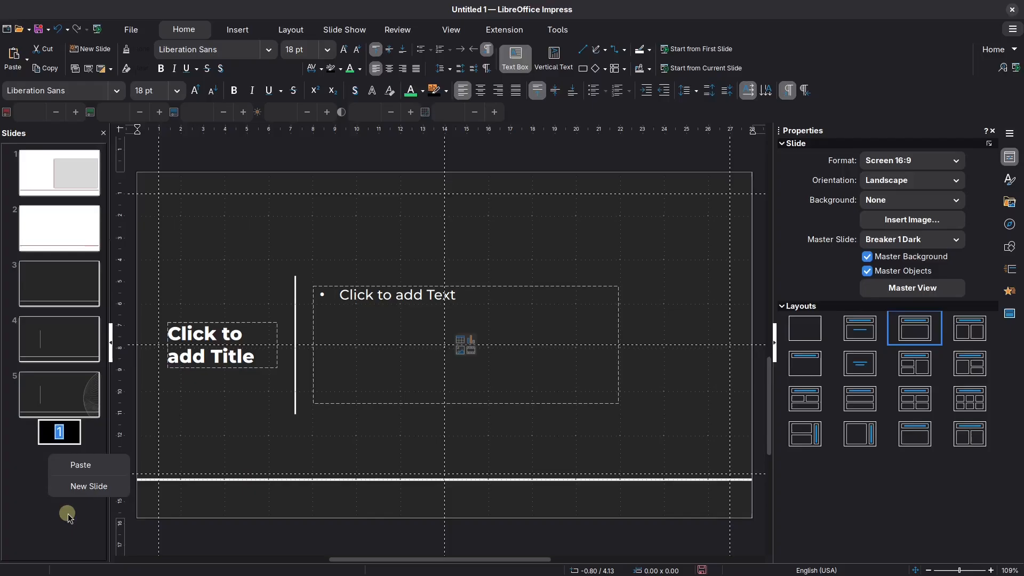
left_click(68, 487)
left_click(909, 240)
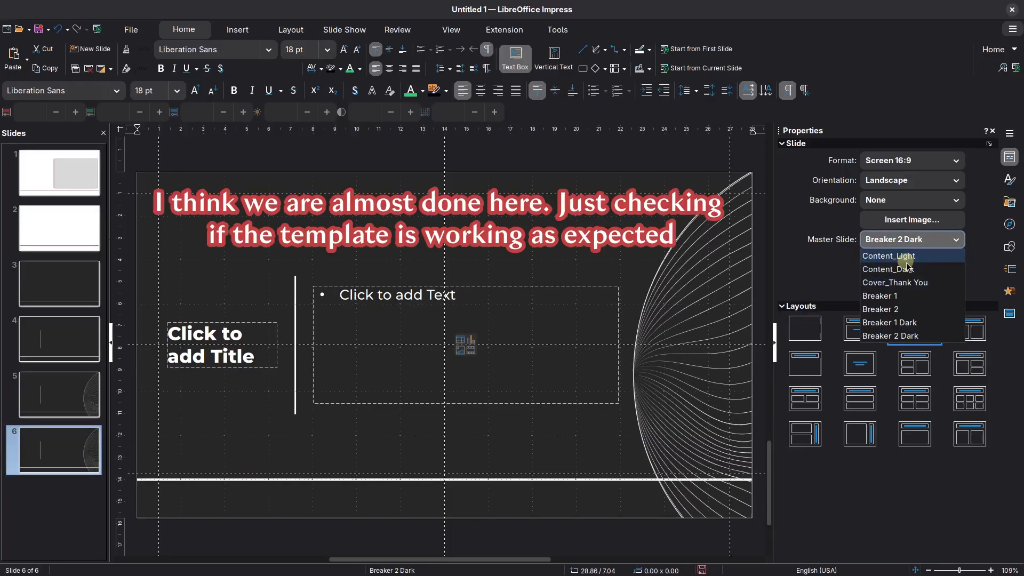
left_click(888, 296)
left_click(50, 277)
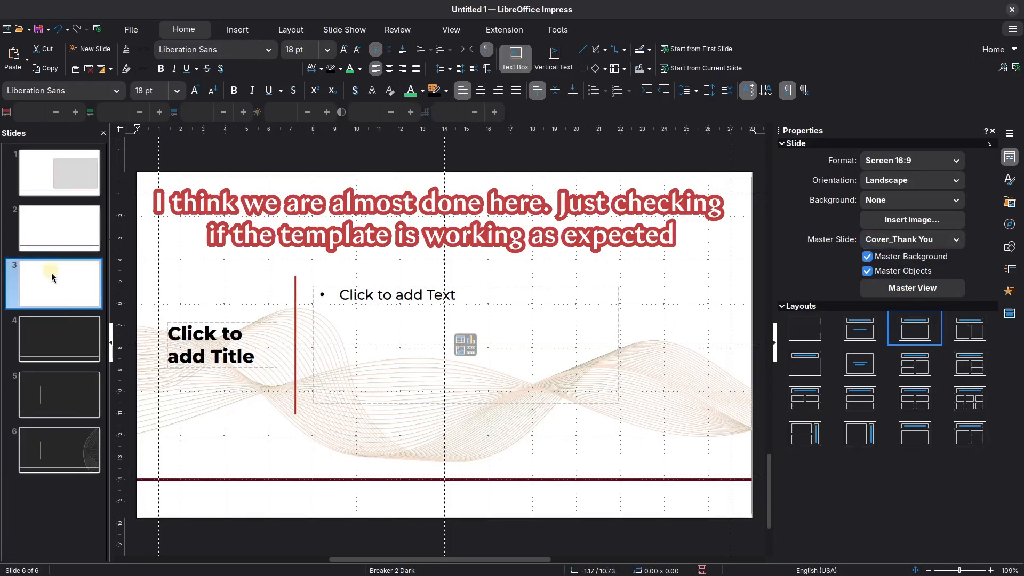
- Enter "#1" as the title of the Breaker 1 slide
left_click(60, 349)
left_click(62, 290)
left_click(229, 336)
type("#1")
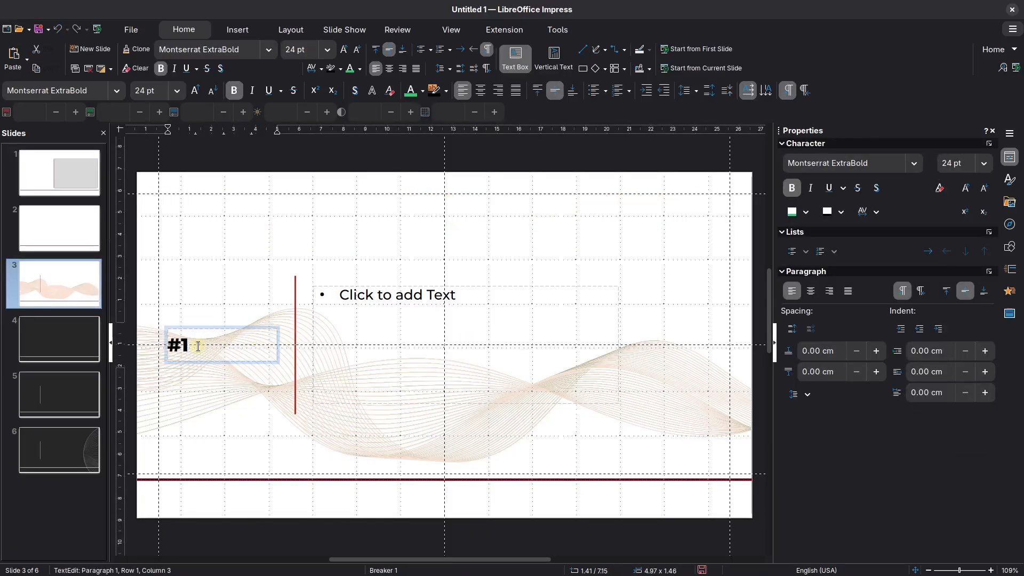
left_click(379, 343)
left_click(337, 410)
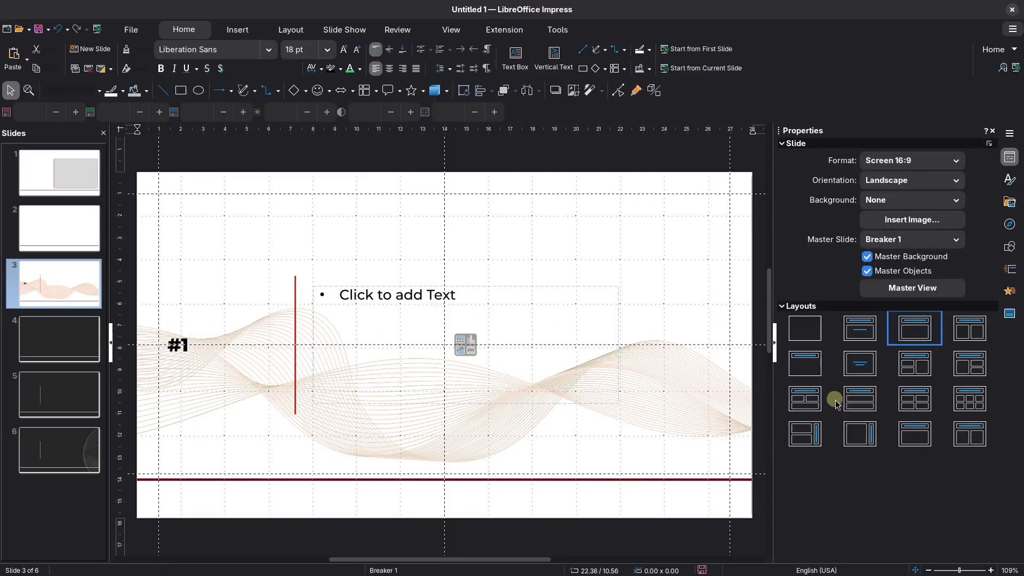
- Apply the title slide layout to the Breaker 1 slide and enter "Section 1" as its subtitle
left_click(867, 343)
left_click(448, 348)
type("Section 1")
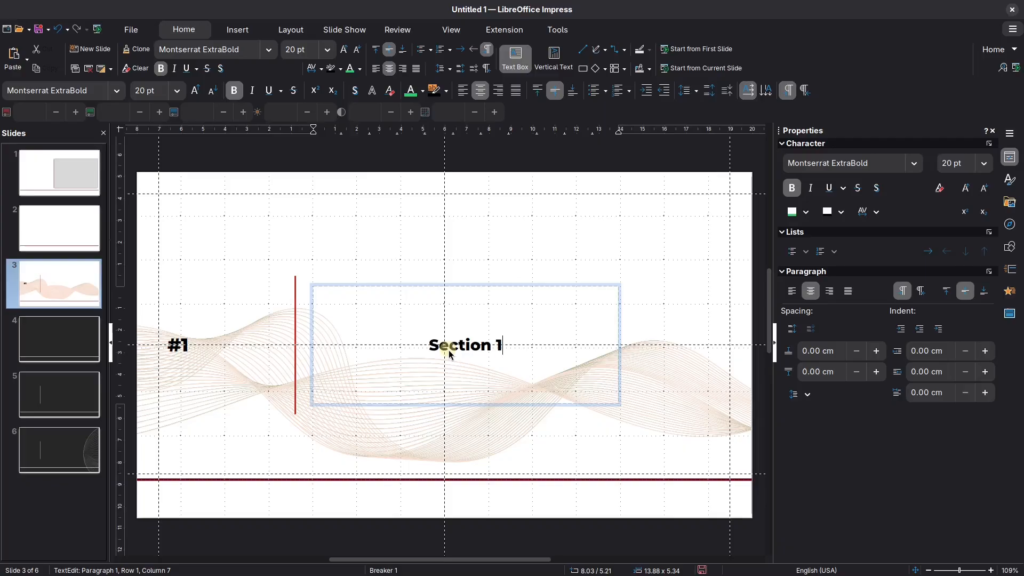
left_click(403, 473)
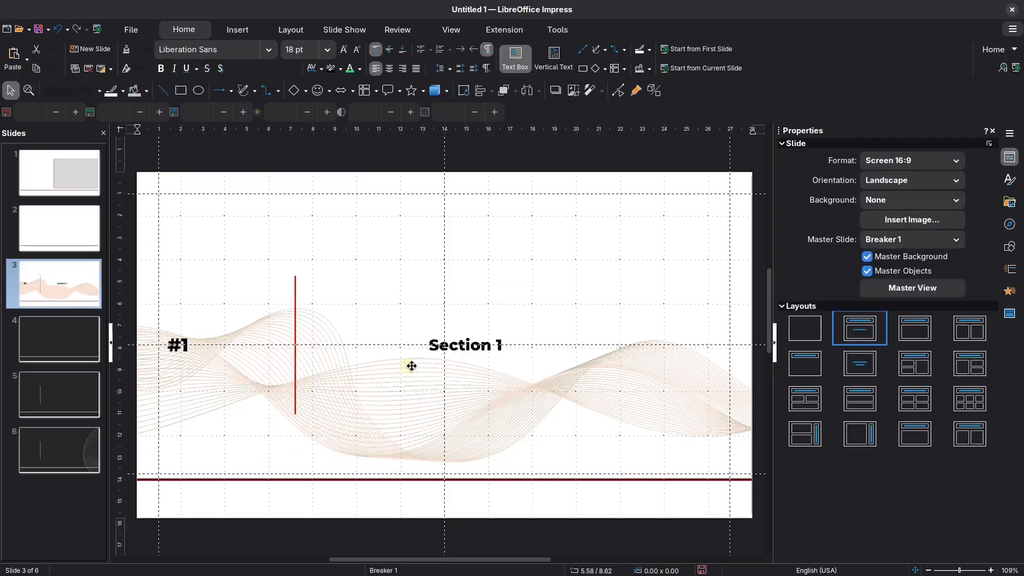
- Change the Subtitle presentation style's alignment to Left/Top for the Breaker 1 master
left_click(432, 328)
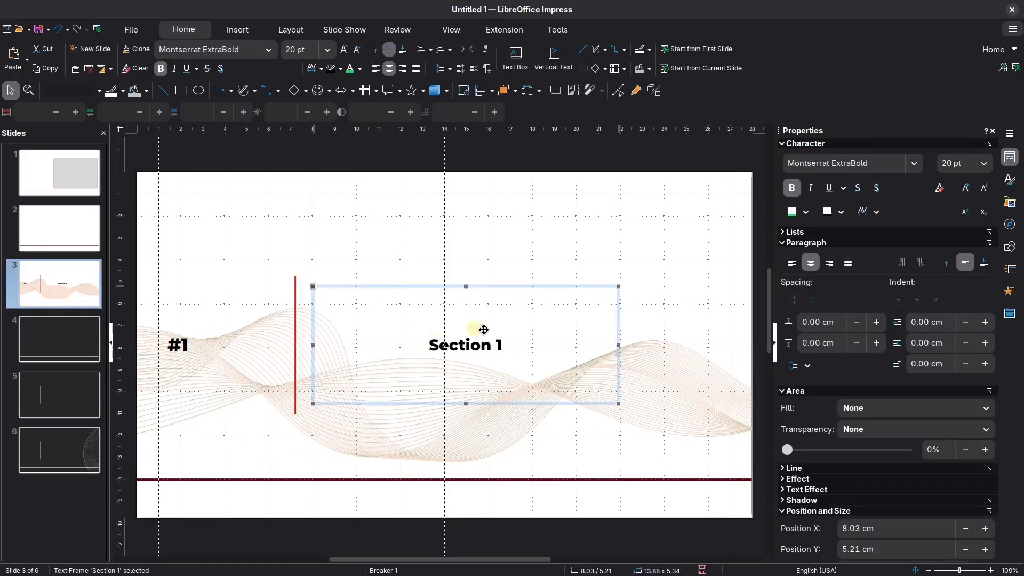
left_click(1016, 177)
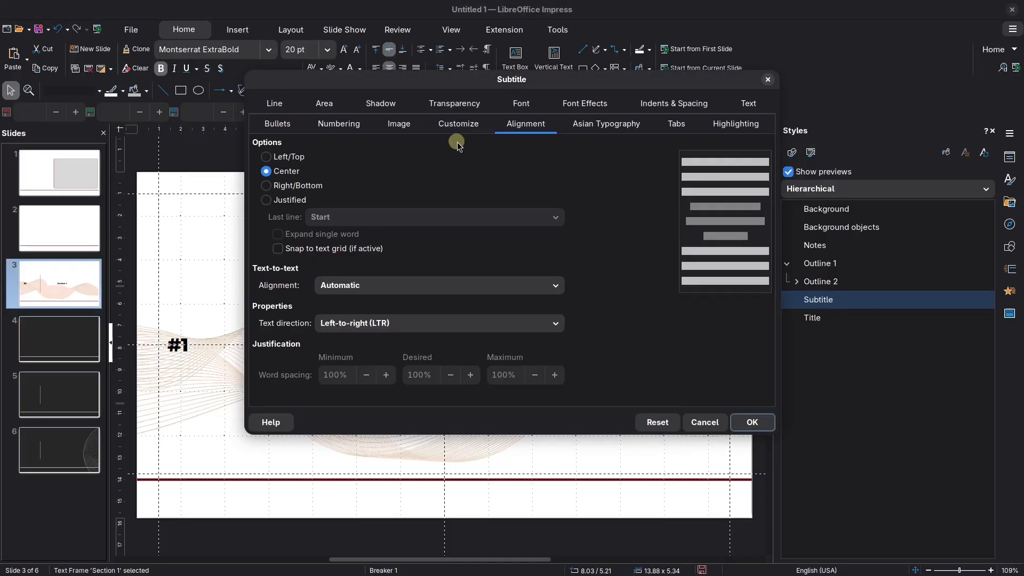
left_click(272, 156)
left_click(752, 421)
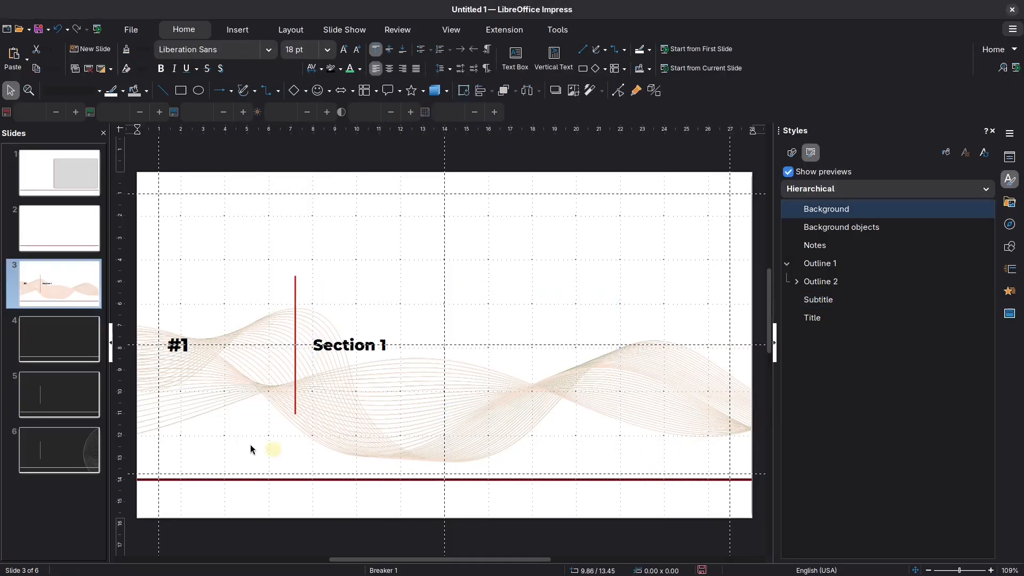
- Move the Content_Light slide directly below the Section 1 breaker slide
left_click(72, 372)
left_click(40, 349)
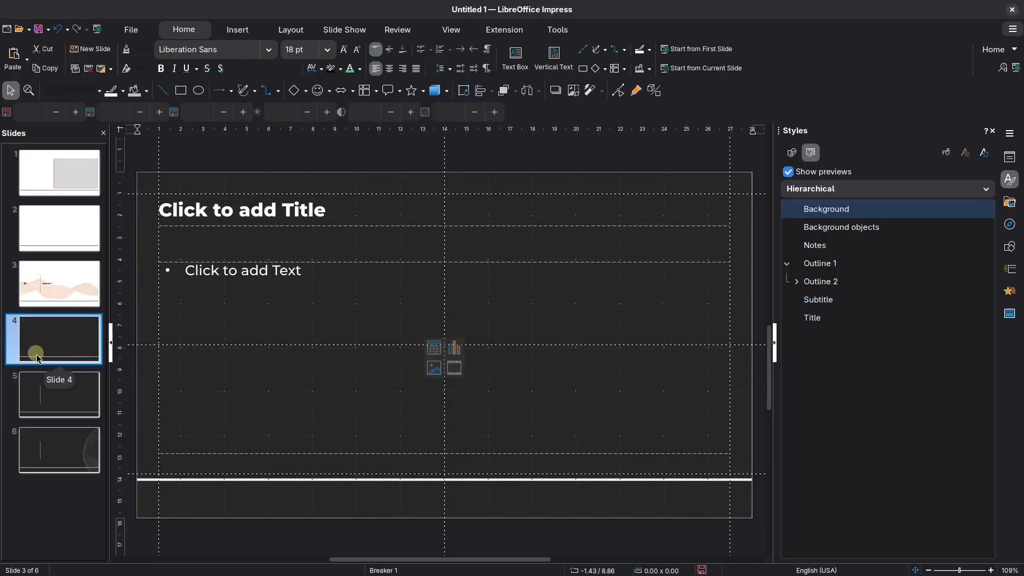
left_click(55, 240)
left_click_drag(54, 240, 56, 312)
- Move the Breaker 2 Dark slide directly above the Content_Dark slide
left_click(56, 353)
left_click(57, 382)
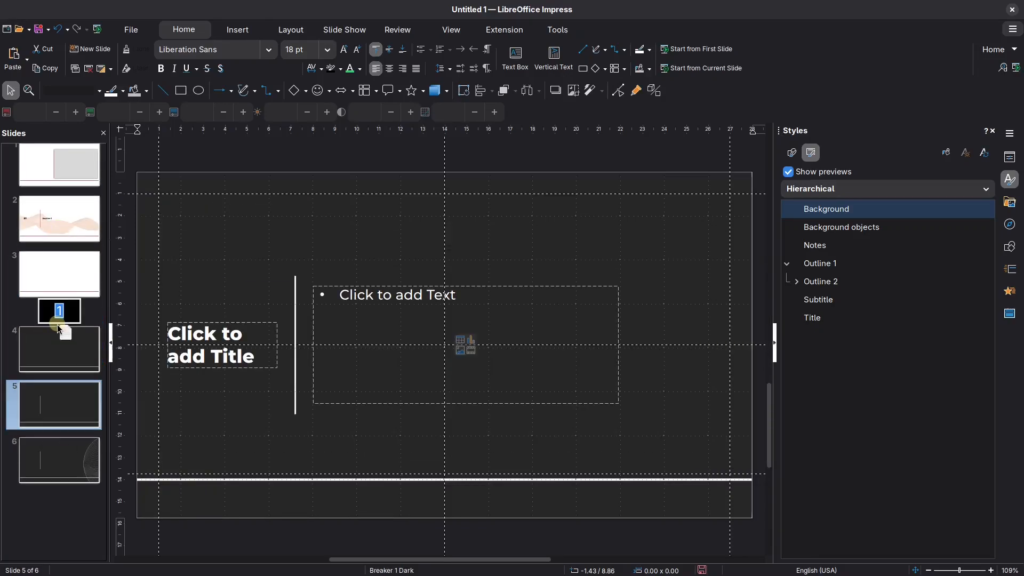
left_click_drag(57, 453, 63, 320)
left_click(64, 415)
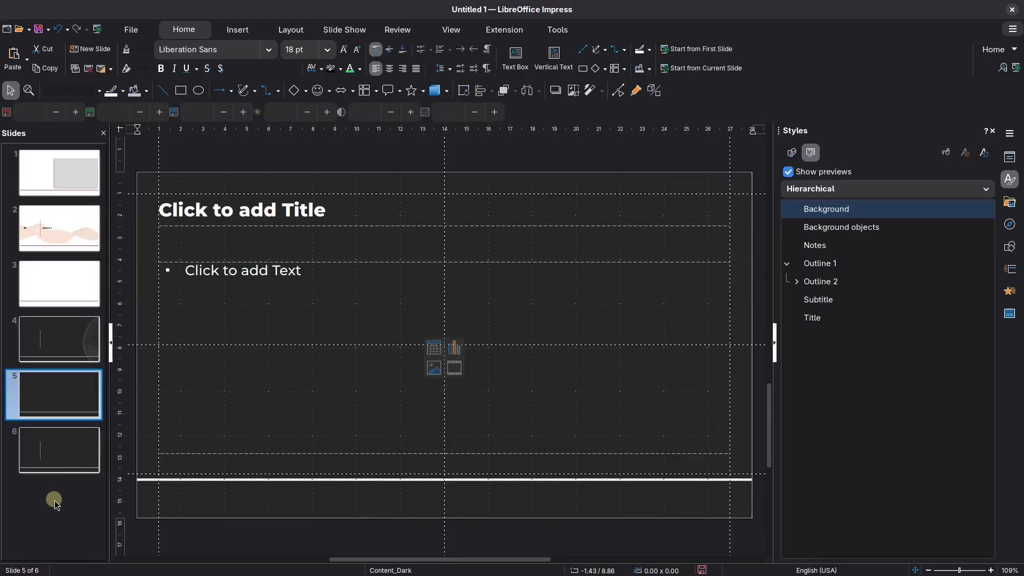
- Duplicate the cover slide and move the copy to the end of the presentation
left_click(69, 172)
key("ctrl+v")
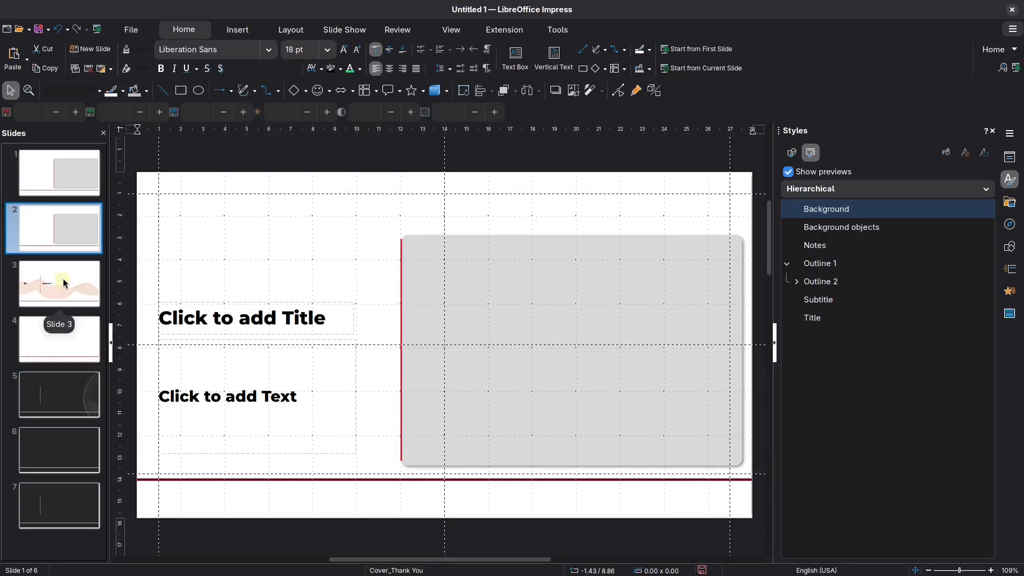
left_click_drag(62, 235, 58, 536)
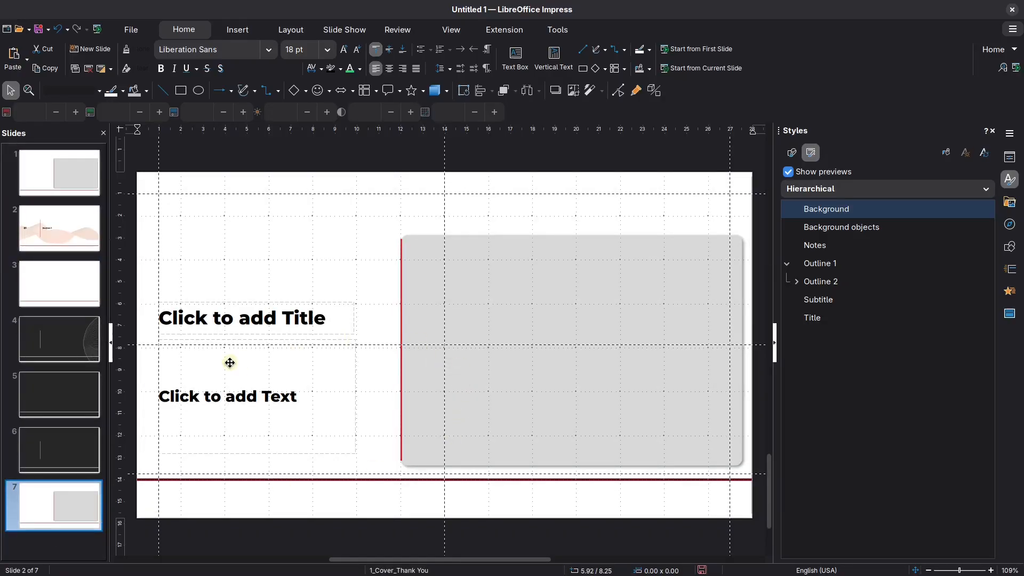
- Enter "Thank You" as the last slide's title and remove its empty text placeholder
left_click(252, 325)
type("Tha")
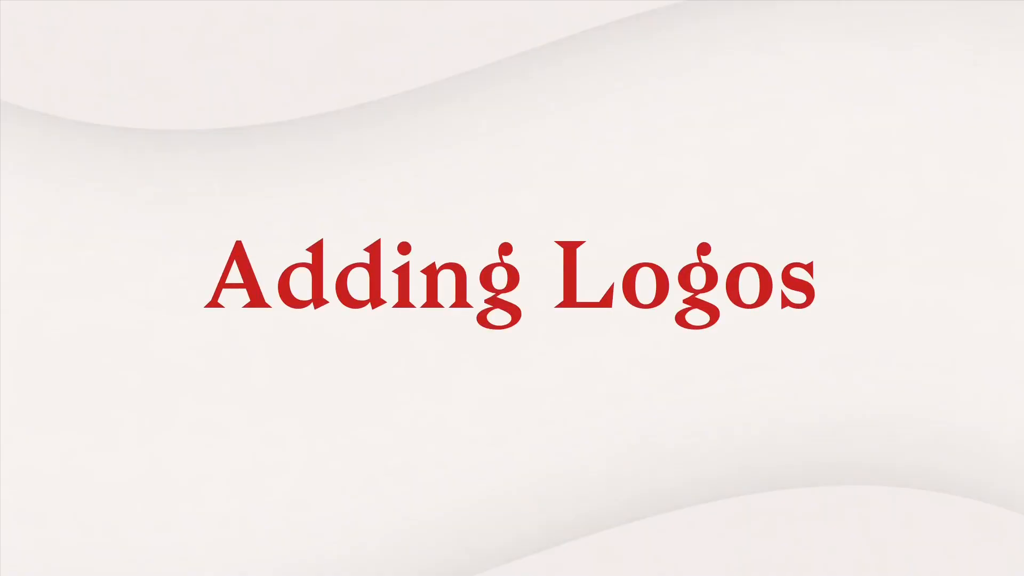
left_click(316, 376)
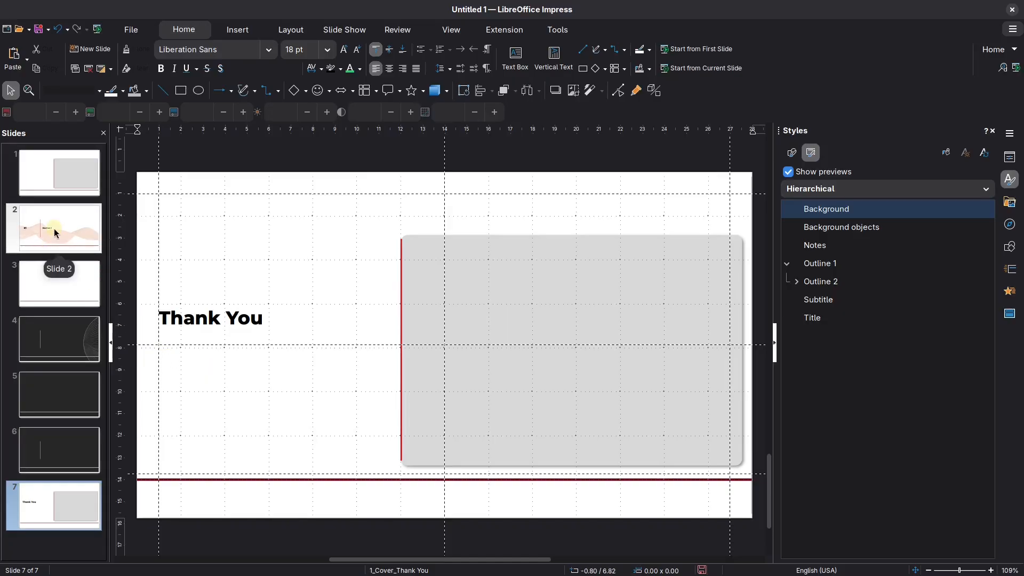
- Open the Cover_Thank You master of slide 1 for editing in master view
left_click(64, 193)
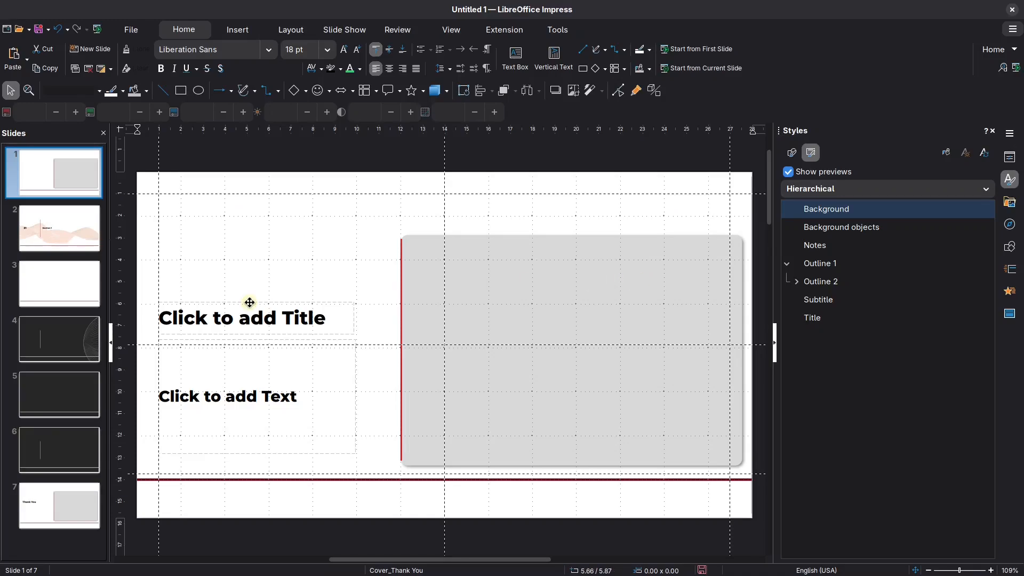
left_click(877, 475)
left_click(1010, 157)
left_click(880, 288)
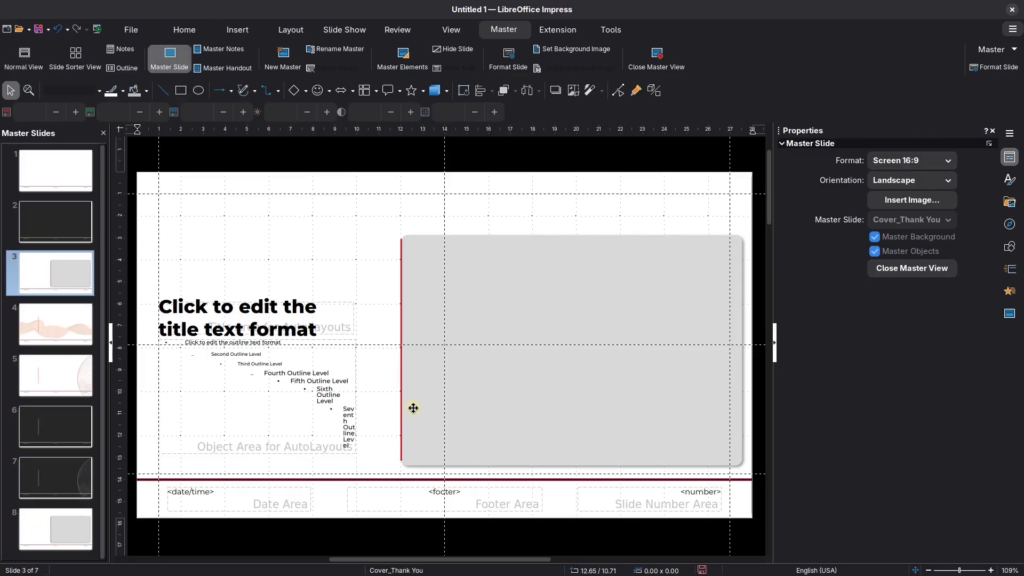
- Paste the Lorem Ipsum logo onto the Cover_Thank You master and position it above the title area
left_click(288, 233)
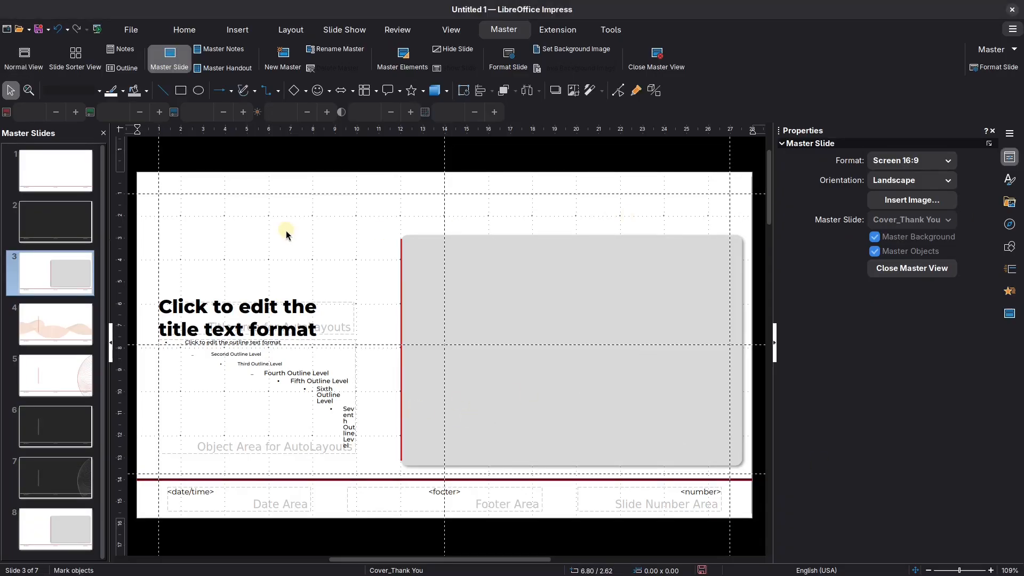
key("ctrl+v")
left_click_drag(400, 373, 372, 353)
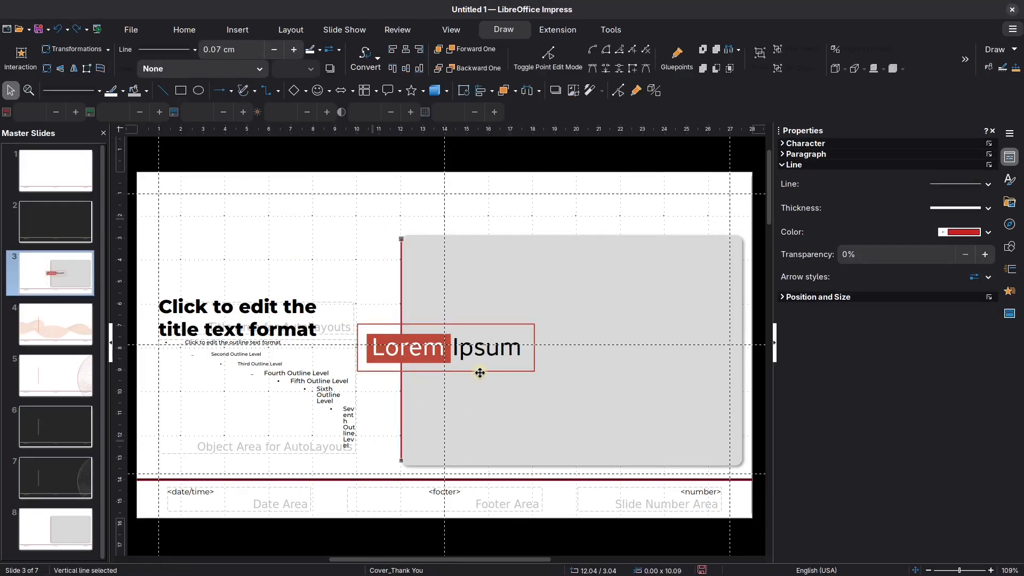
left_click_drag(480, 372, 304, 264)
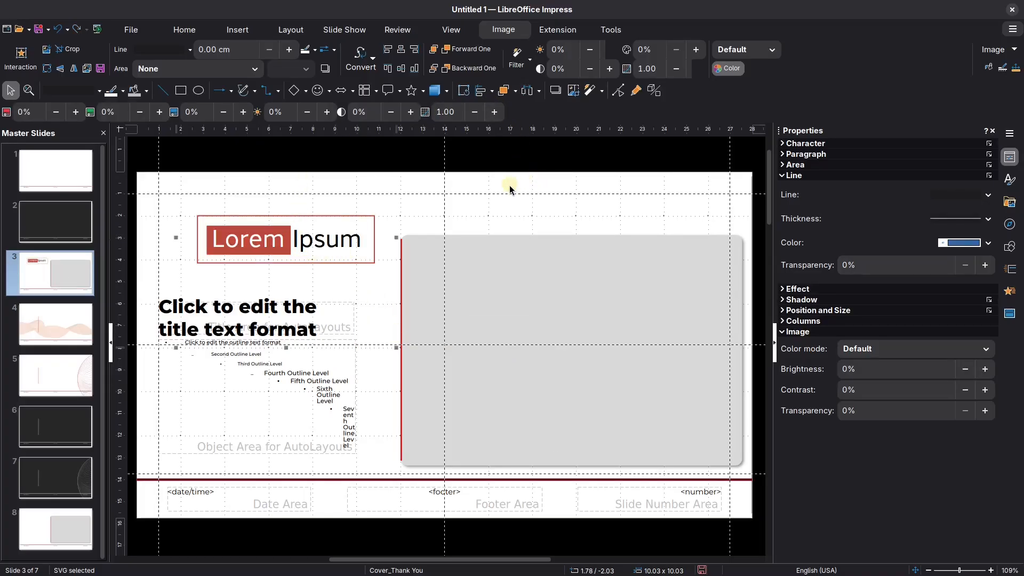
- Crop the empty margins around the Lorem Ipsum logo on the Cover_Thank You master
left_click(573, 92)
left_click_drag(286, 347, 299, 266)
left_click(378, 188)
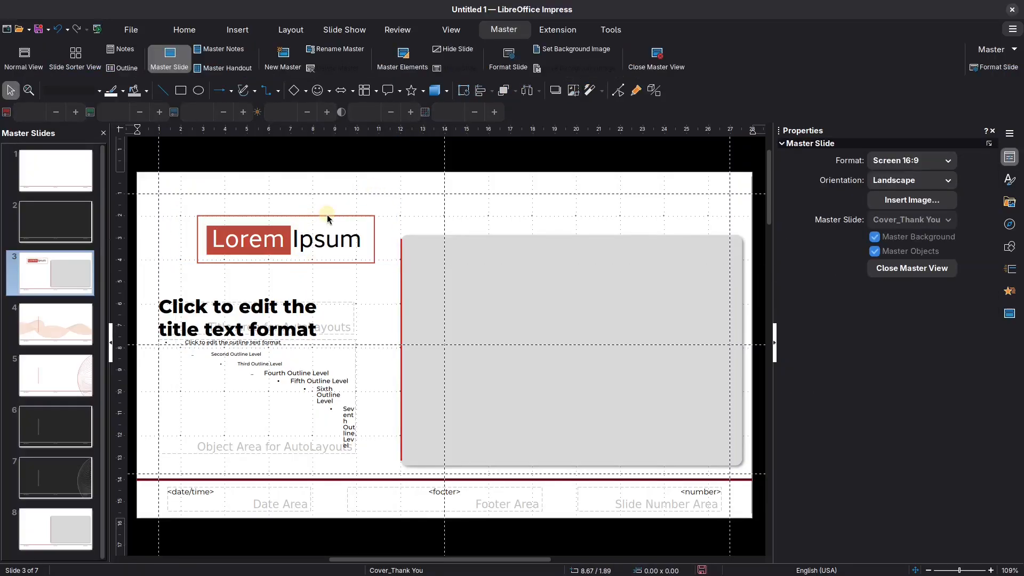
left_click_drag(325, 217, 326, 286)
left_click(573, 91)
left_click_drag(288, 195, 287, 278)
left_click_drag(397, 310, 380, 308)
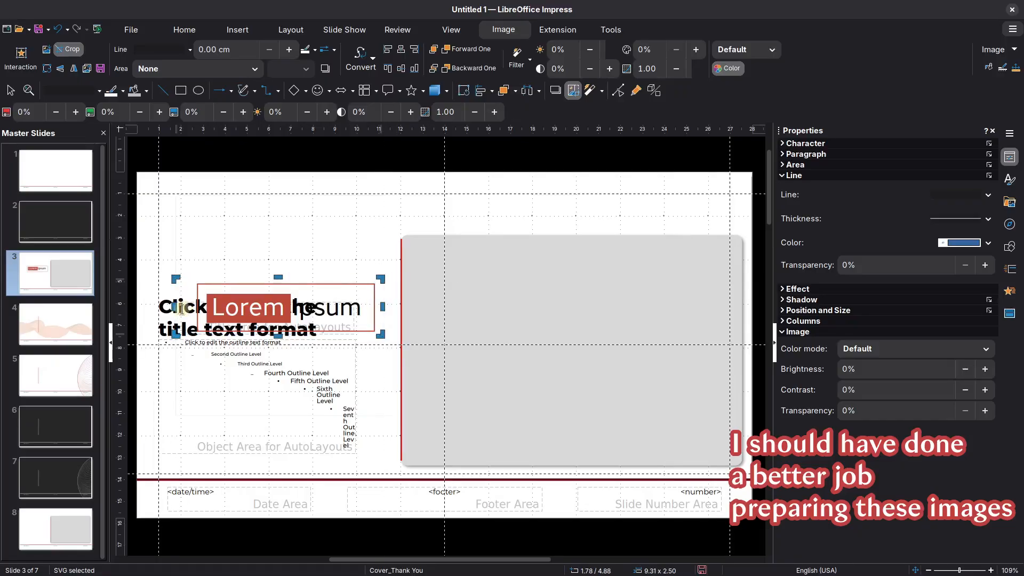
key("Escape")
key("Escape")
- Move the cropped logo to the master's upper-left margin guides, at X 1.00 cm and Y 0.75 cm
left_click_drag(229, 287, 205, 193)
key("Down")
key("Down")
key("Down")
key("Down")
key("Down")
key("Down")
key("Down")
key("Down")
key("Down")
key("Down")
key("Down")
key("Down")
key("Down")
key("Down")
key("Down")
key("Down")
key("Down")
key("Down")
key("Down")
key("Down")
key("Up")
key("Up")
key("Up")
key("Up")
key("Up")
key("Up")
key("Up")
key("Up")
key("Up")
key("Up")
key("Up")
key("Up")
key("Up")
key("Up")
key("Up")
key("Up")
key("Up")
key("Up")
key("Up")
key("Up")
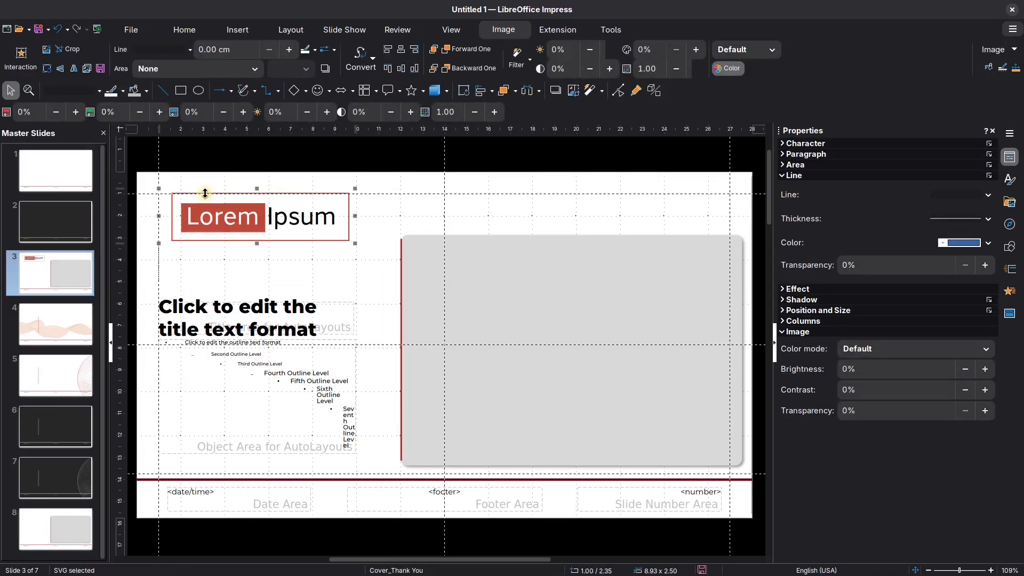
- Scale the logo down proportionally to about 3.93 × 1.10 cm and close the master view
left_click(783, 310)
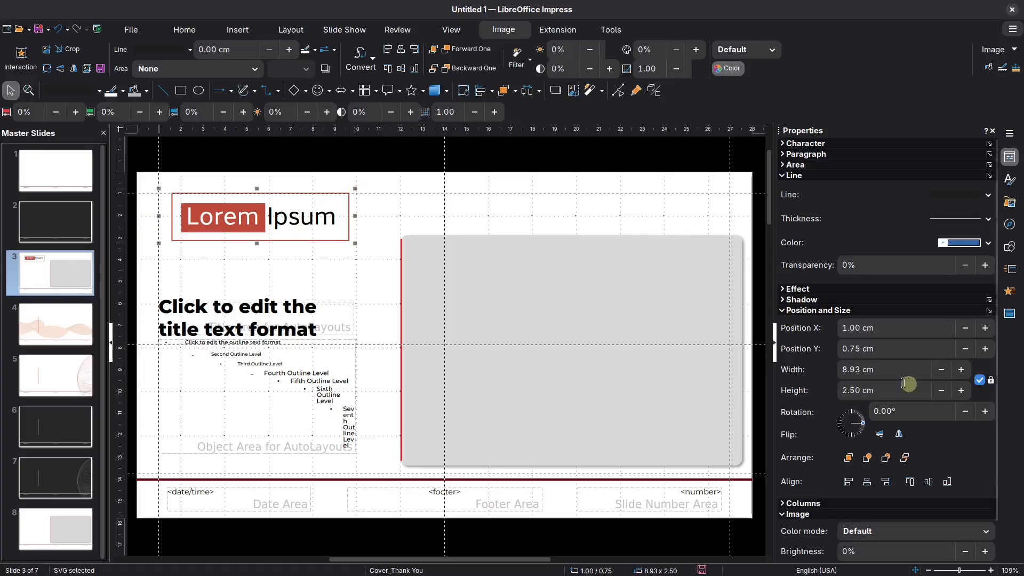
left_click_drag(355, 189, 224, 205)
left_click(288, 286)
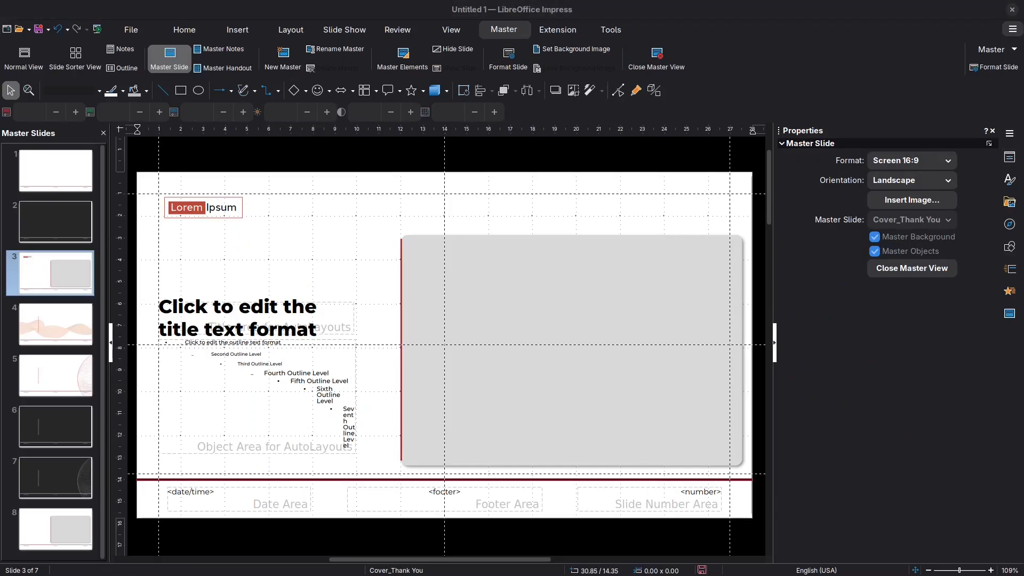
left_click(658, 58)
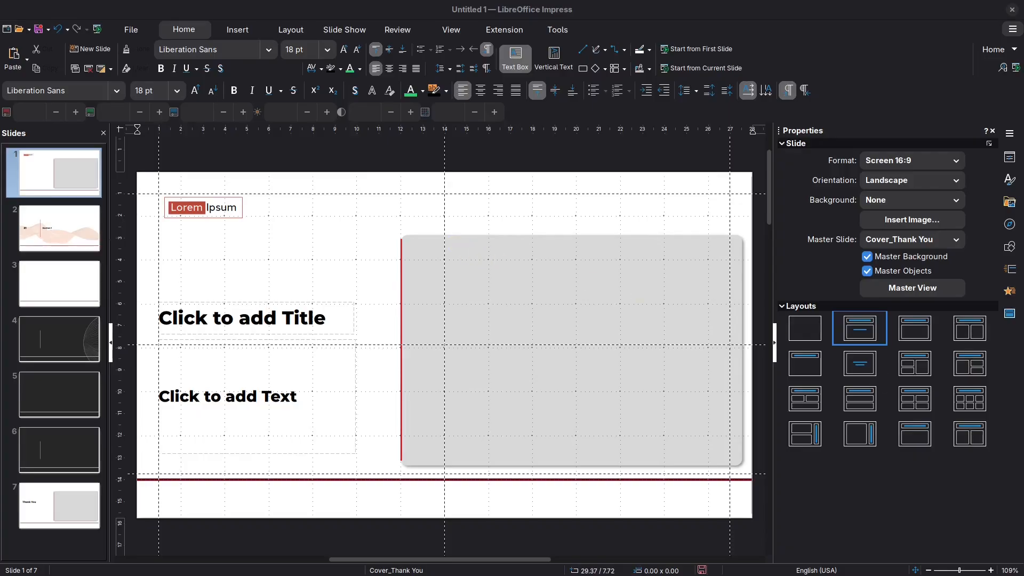
- Add the client logo directly on slide 1 in its upper-right corner, and compare the slide with its Cover_Thank You master
left_click_drag(400, 170, 355, 258)
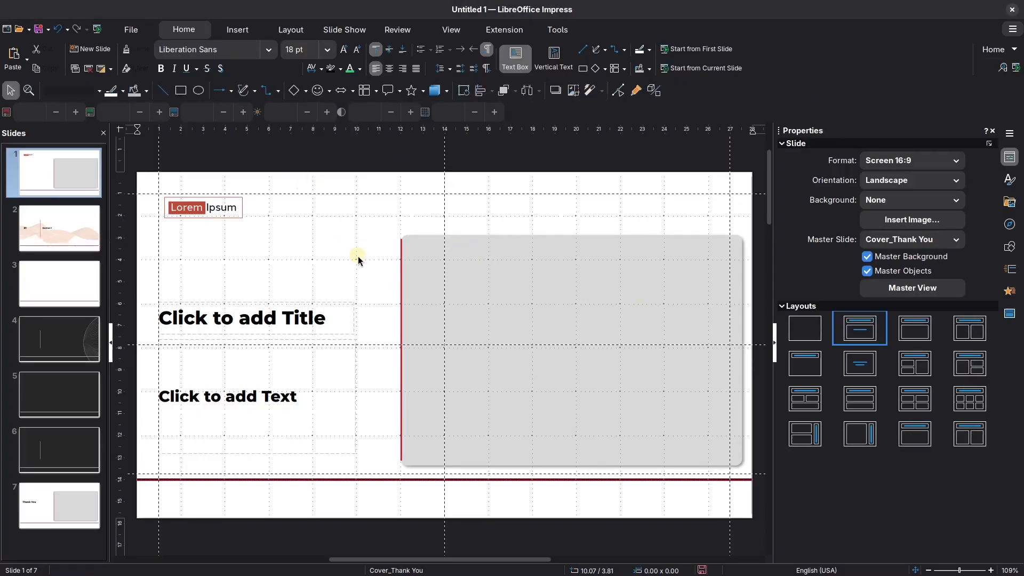
left_click_drag(185, 271, 623, 219)
left_click_drag(745, 177, 712, 216)
left_click(599, 176)
left_click(629, 178)
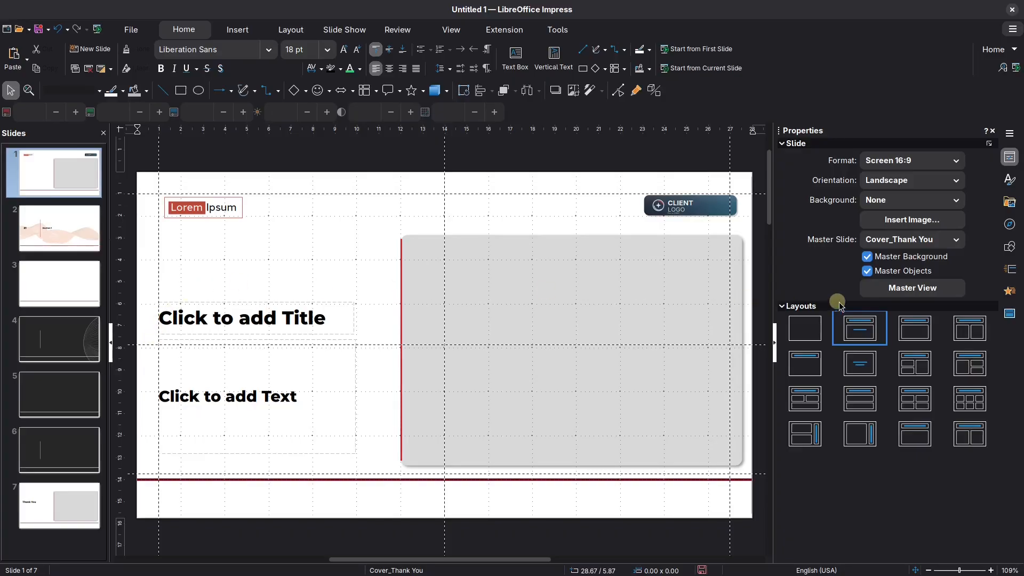
left_click(879, 288)
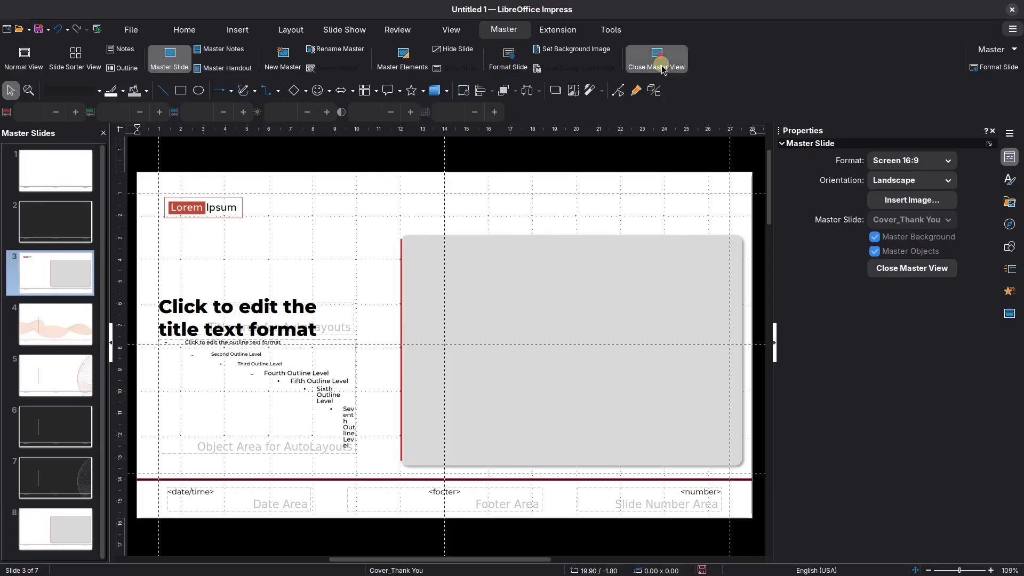
left_click(656, 61)
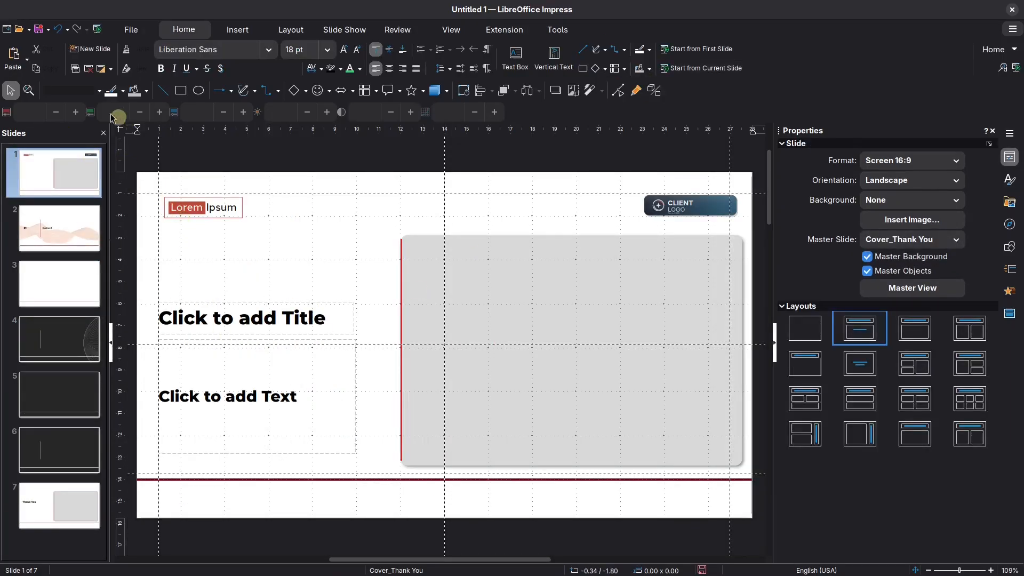
- Enable slide numbers on all slides except the first, and turn off date and time and the footer for all slides
left_click(7, 29)
left_click(86, 26)
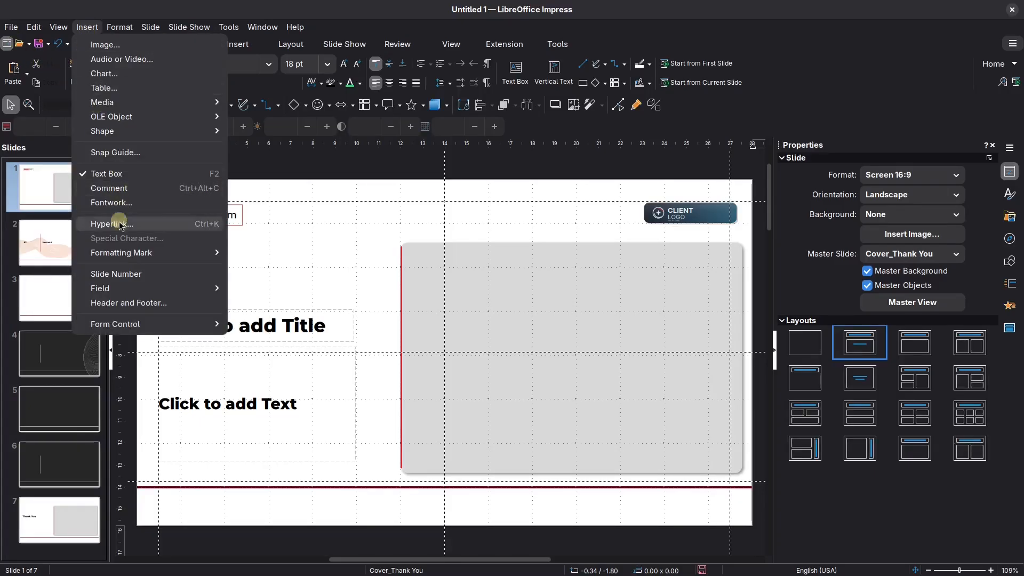
left_click(122, 302)
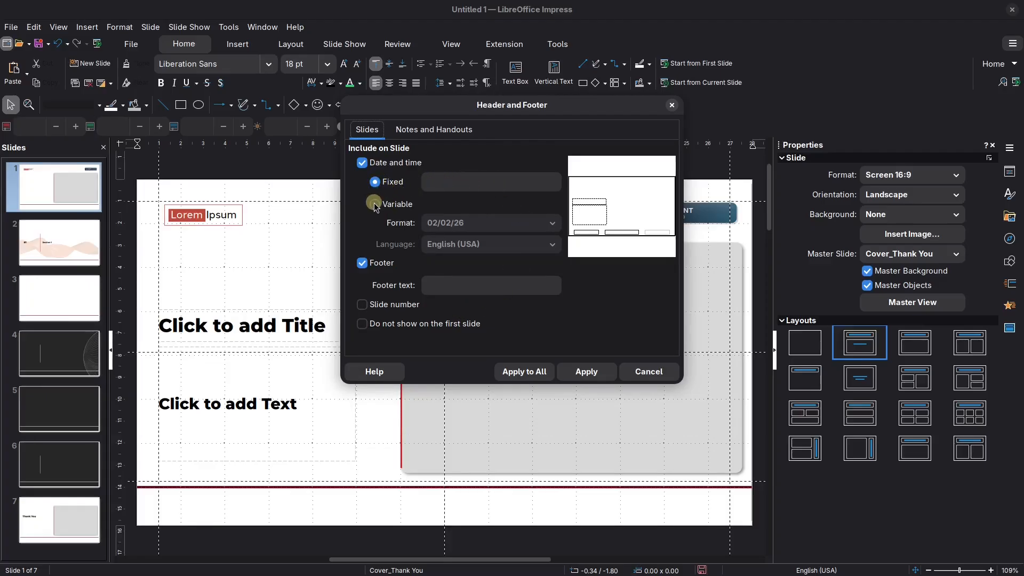
left_click(363, 305)
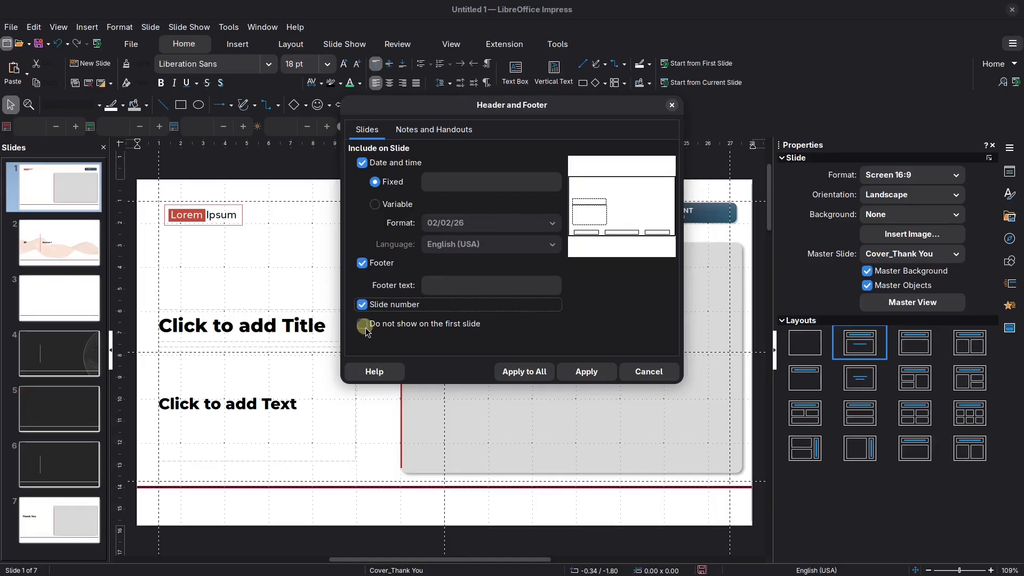
left_click(362, 324)
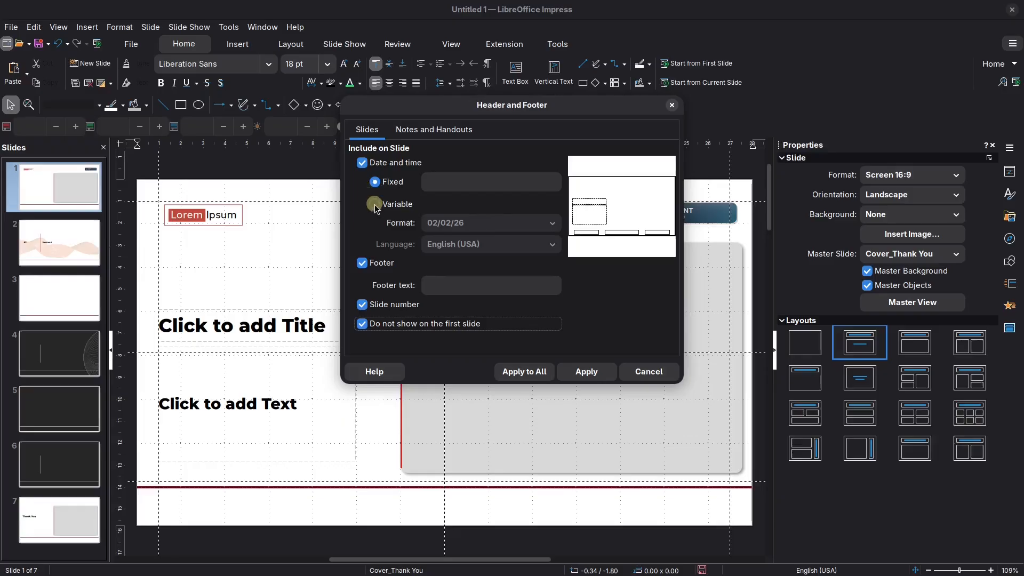
left_click(362, 263)
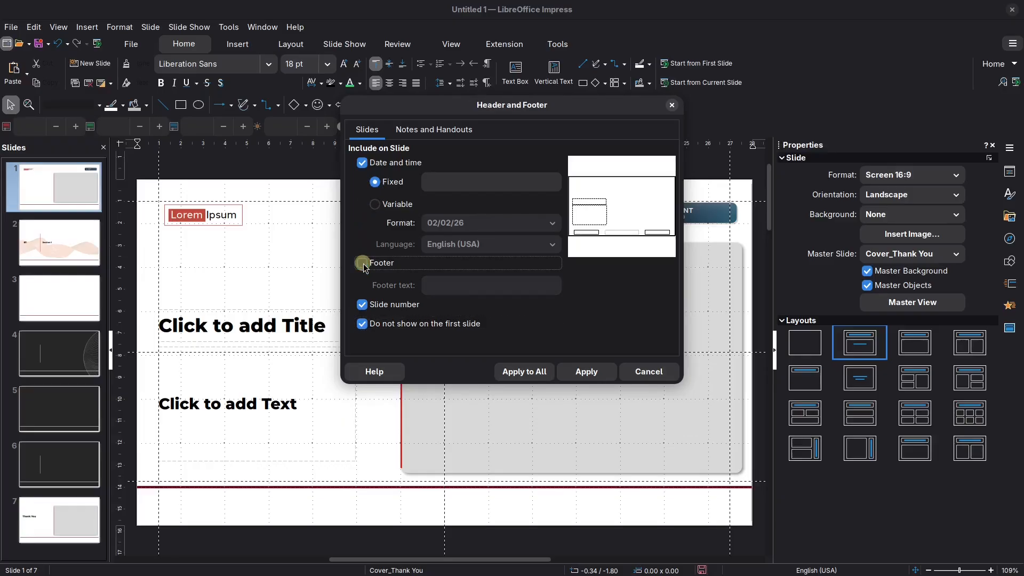
left_click(362, 163)
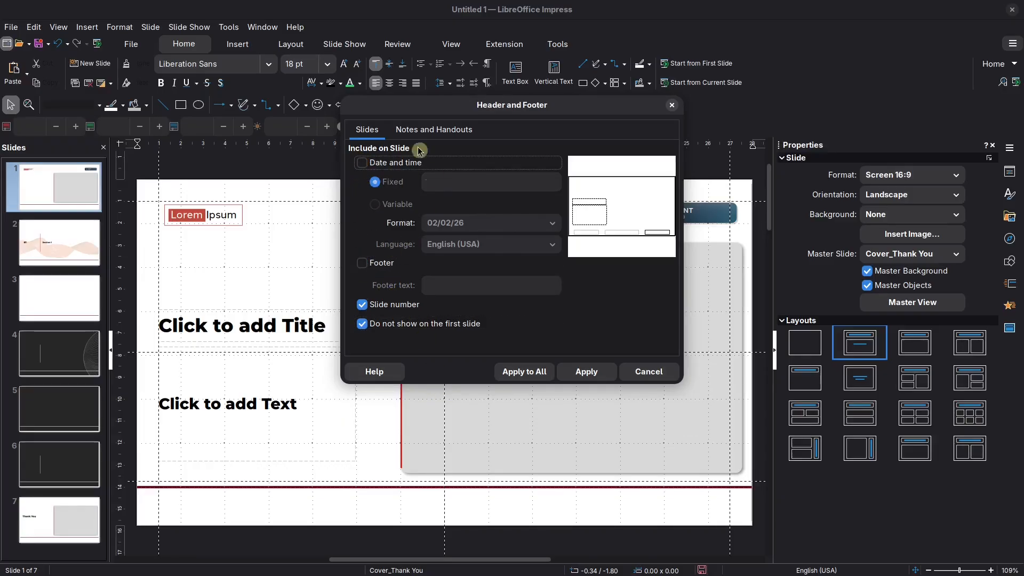
left_click(528, 376)
- Go through the slides up to the last one to check the slide number in the footer
left_click(65, 261)
left_click(67, 305)
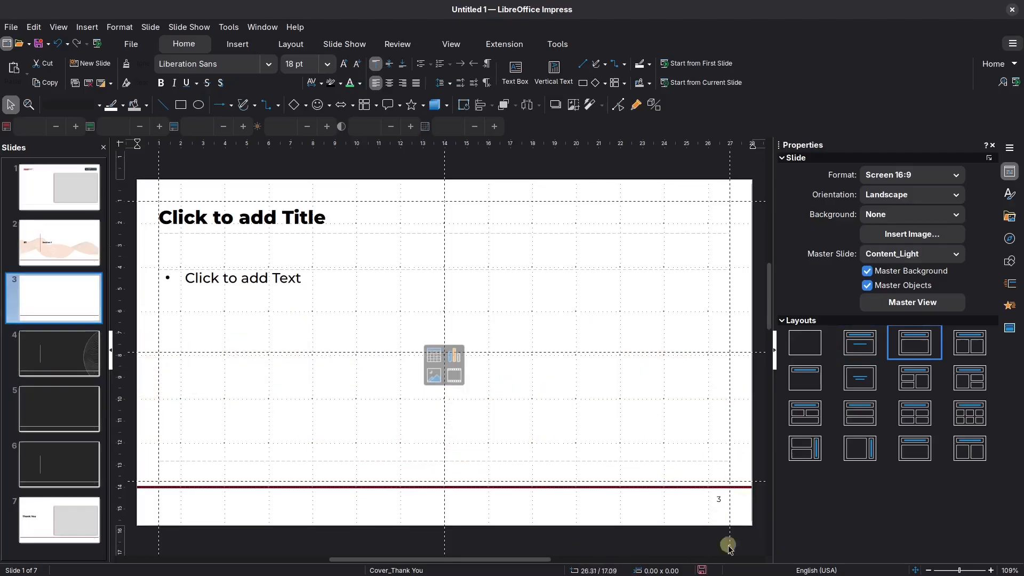
left_click(76, 364)
left_click(63, 413)
left_click(60, 519)
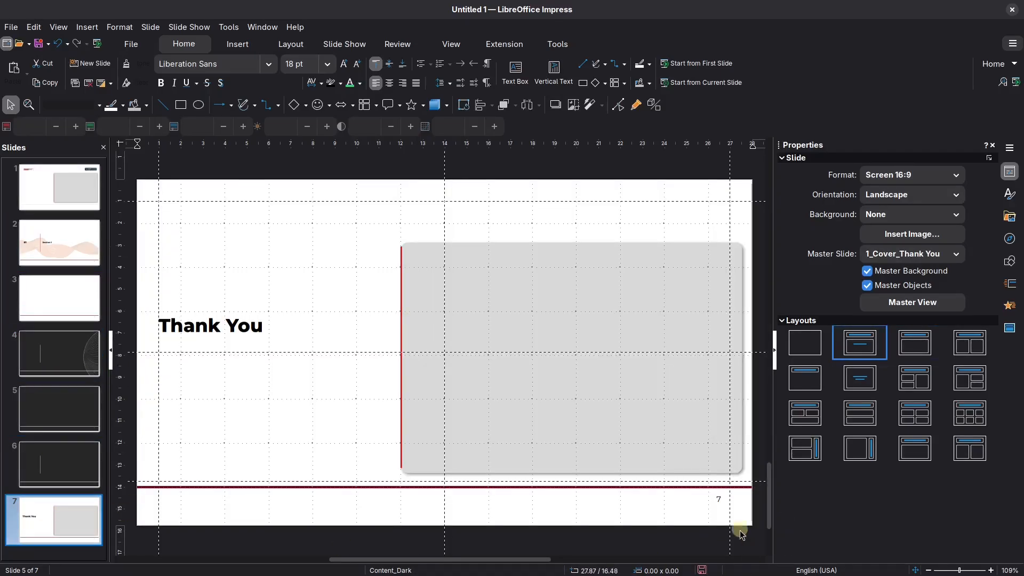
- Return to slide 1, review its Header and Footer settings and close them without applying anything
key("Home")
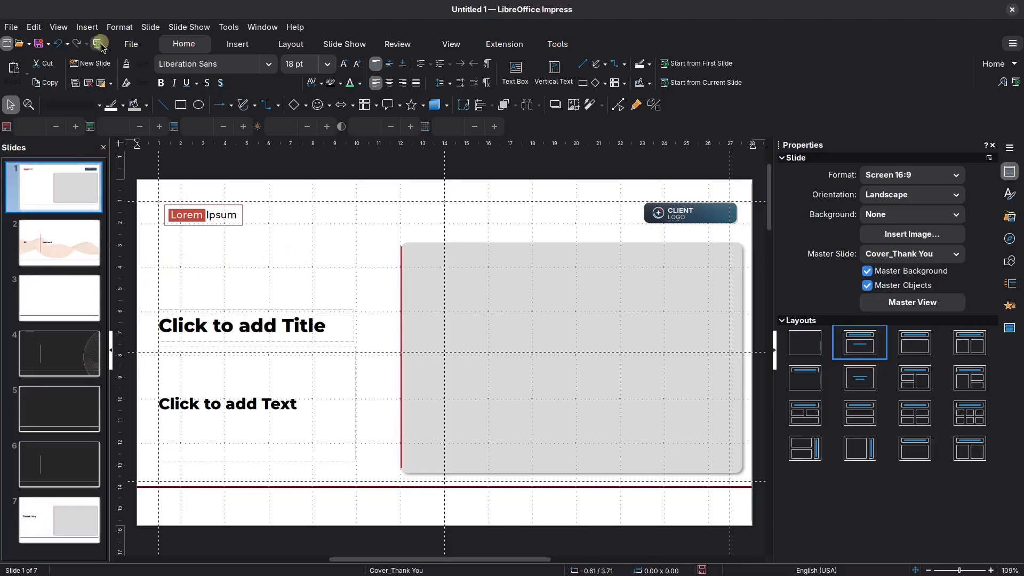
left_click(115, 28)
mouse_move(85, 27)
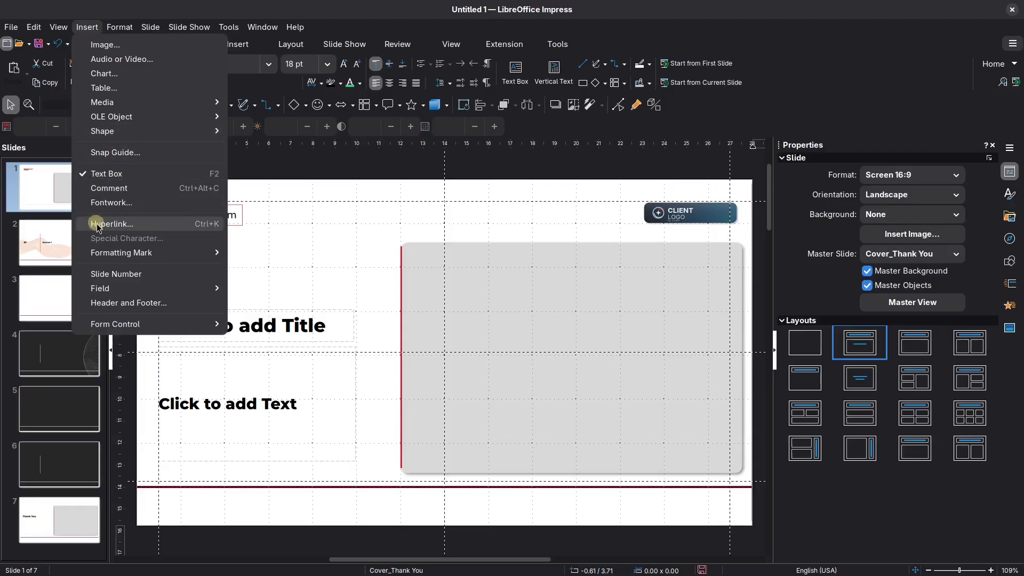
left_click(109, 301)
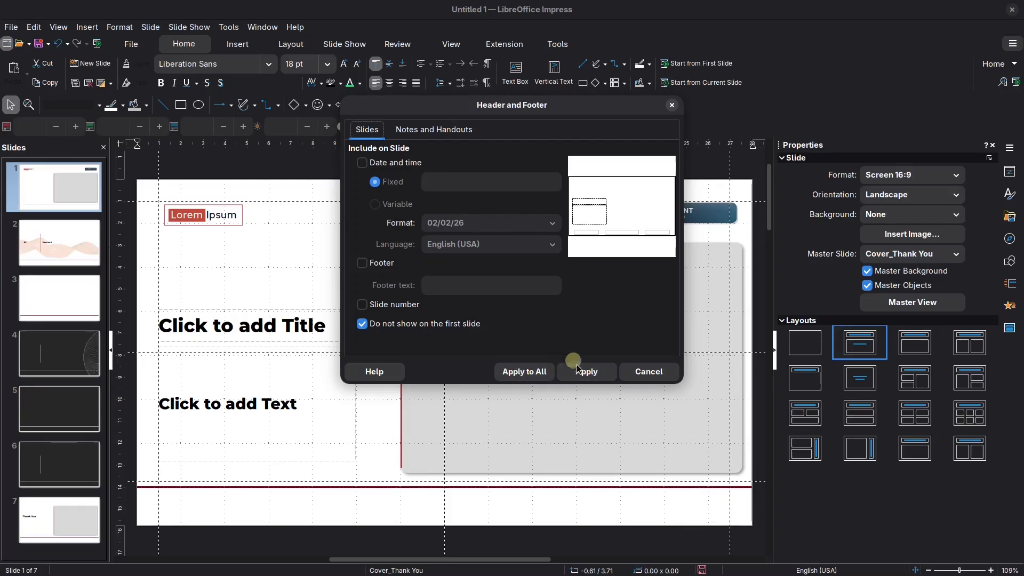
left_click(638, 372)
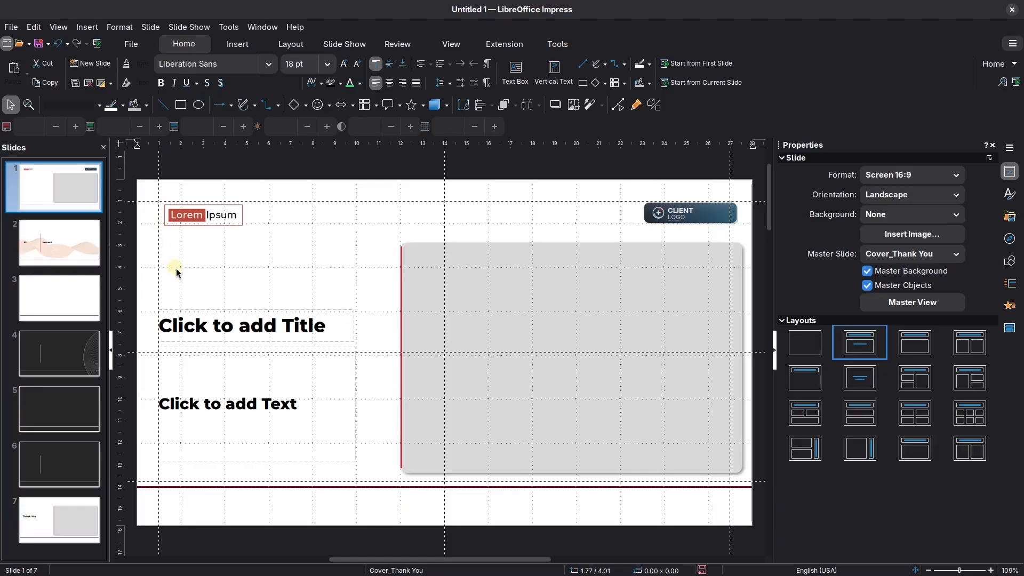
- Examine the footer area on slides 2 and 3, and return to slide 1
left_click(100, 255)
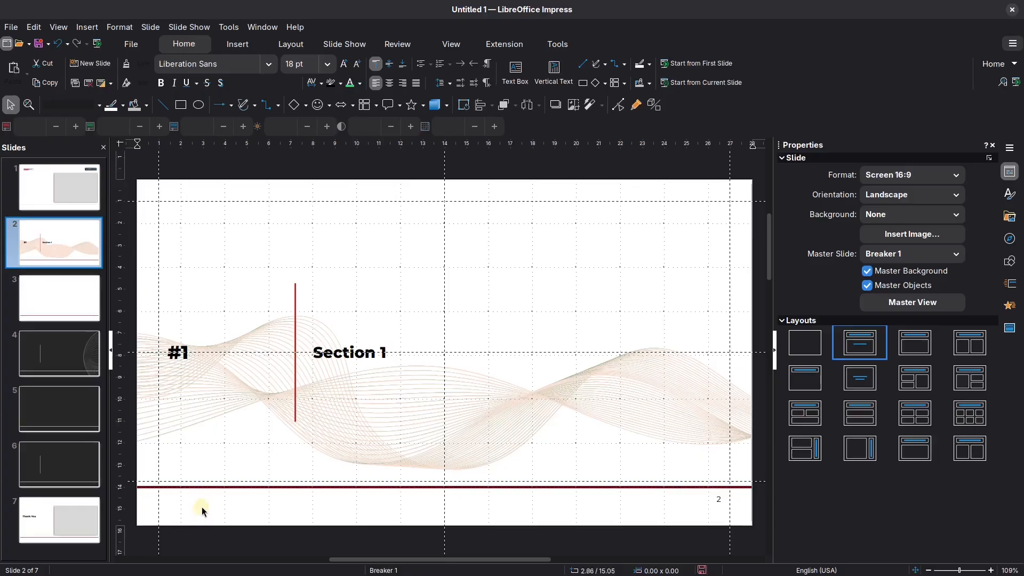
left_click(40, 295)
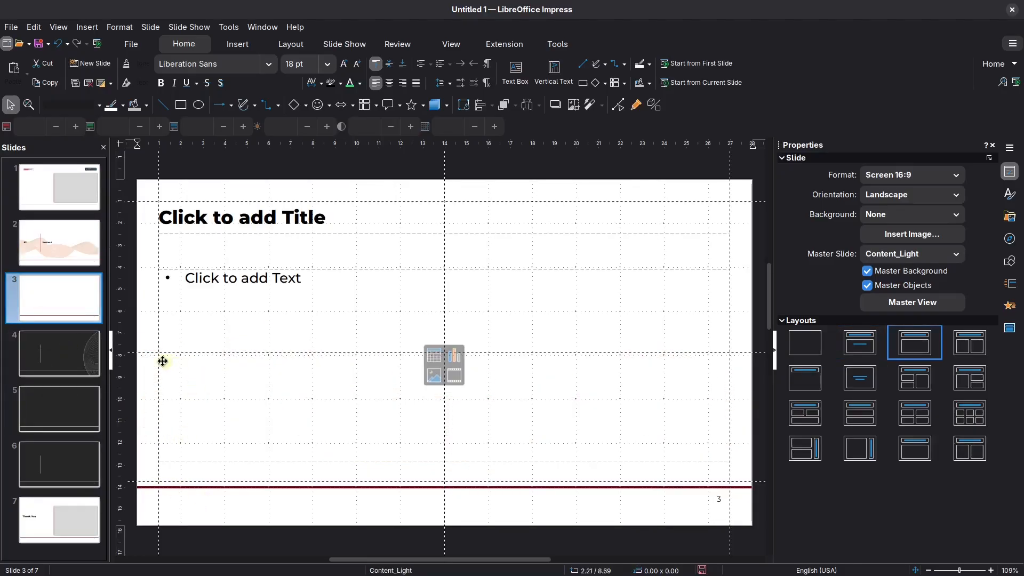
left_click(86, 201)
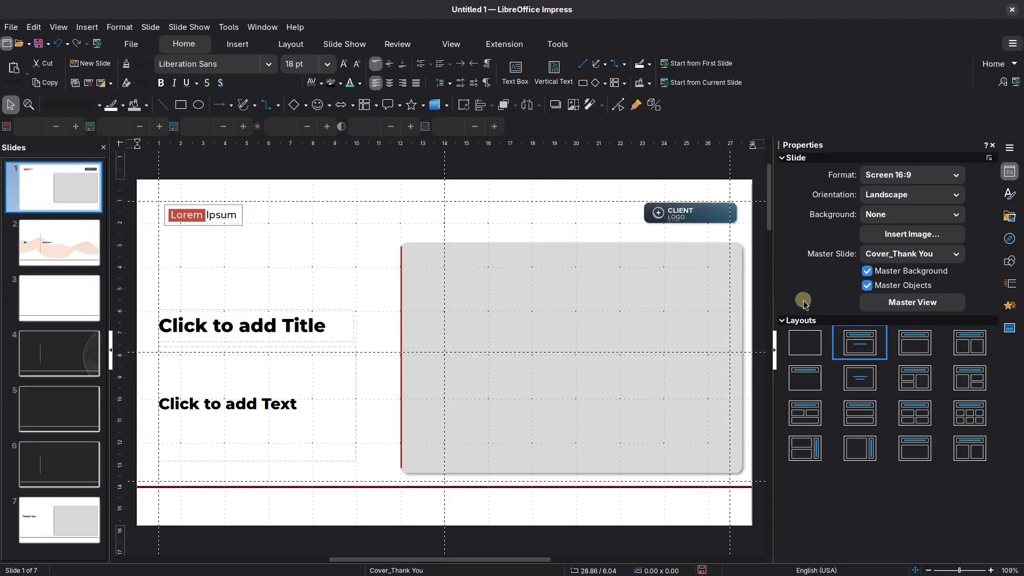
- Open the Cover_Thank You master for editing and select its Lorem Ipsum logo for copying
left_click(877, 303)
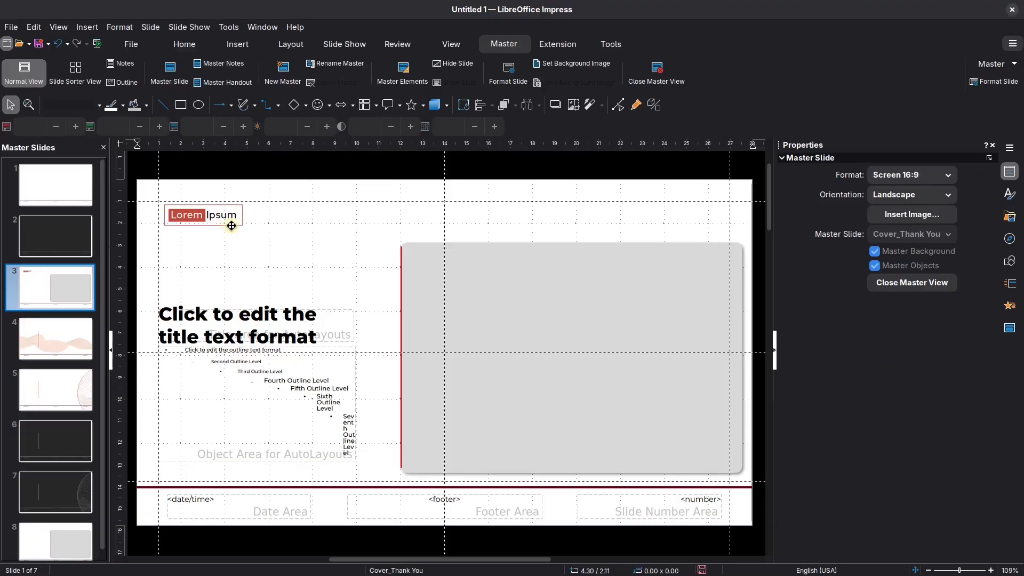
left_click(231, 226)
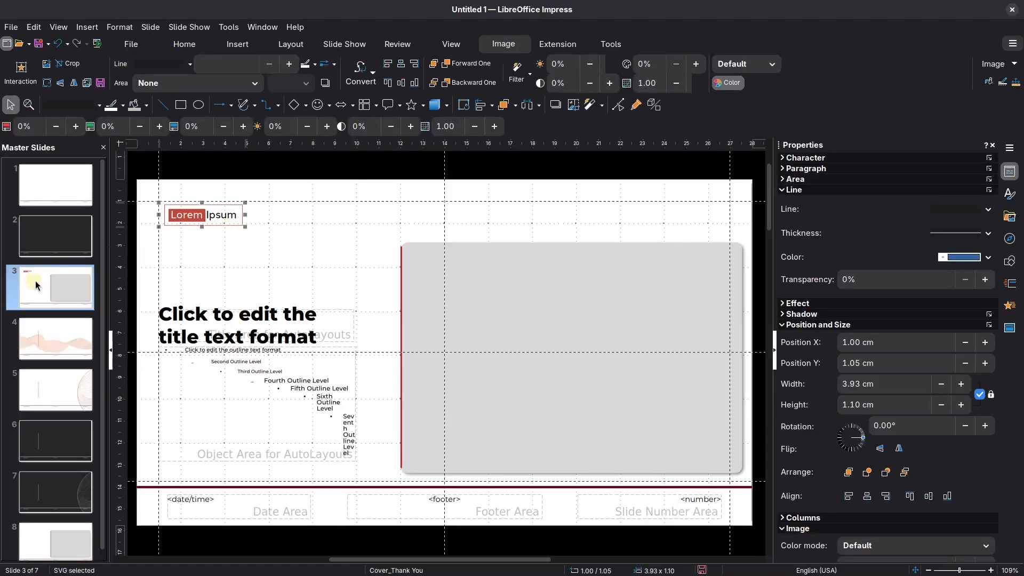
left_click(41, 245)
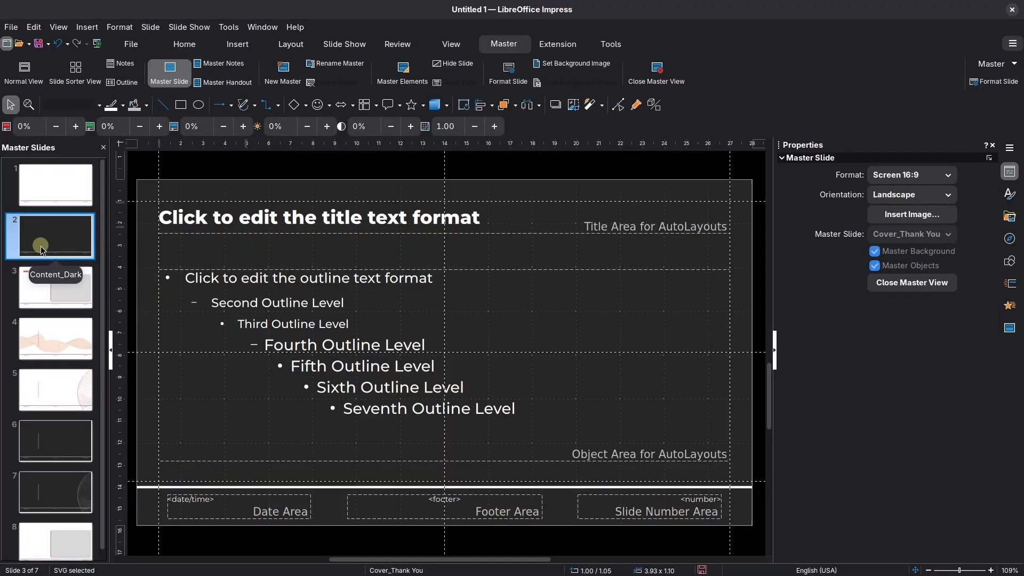
key("ctrl+v")
key("Delete")
- Copy the cover master's logo into the Content_Light master's footer at X 1.00 cm, Y 14.19 cm, and delete the Date Area there
left_click(51, 287)
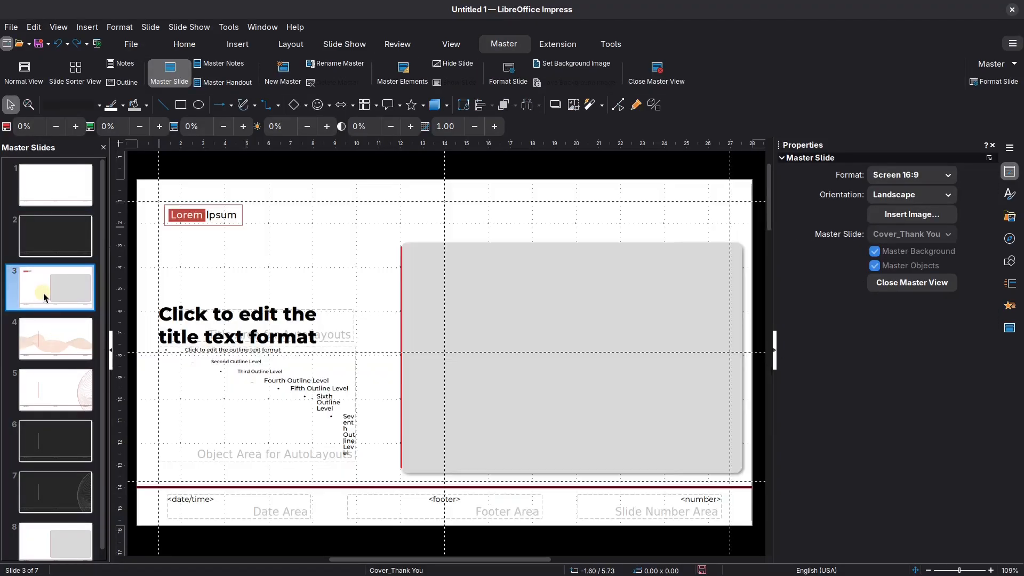
left_click(225, 225)
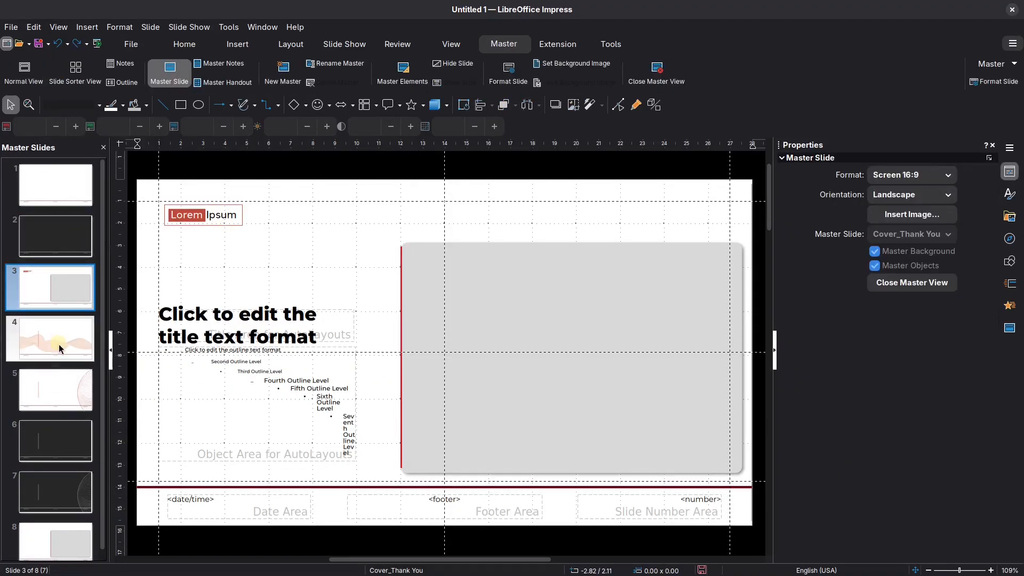
left_click(51, 192)
key("ctrl+v")
left_click_drag(221, 217, 213, 517)
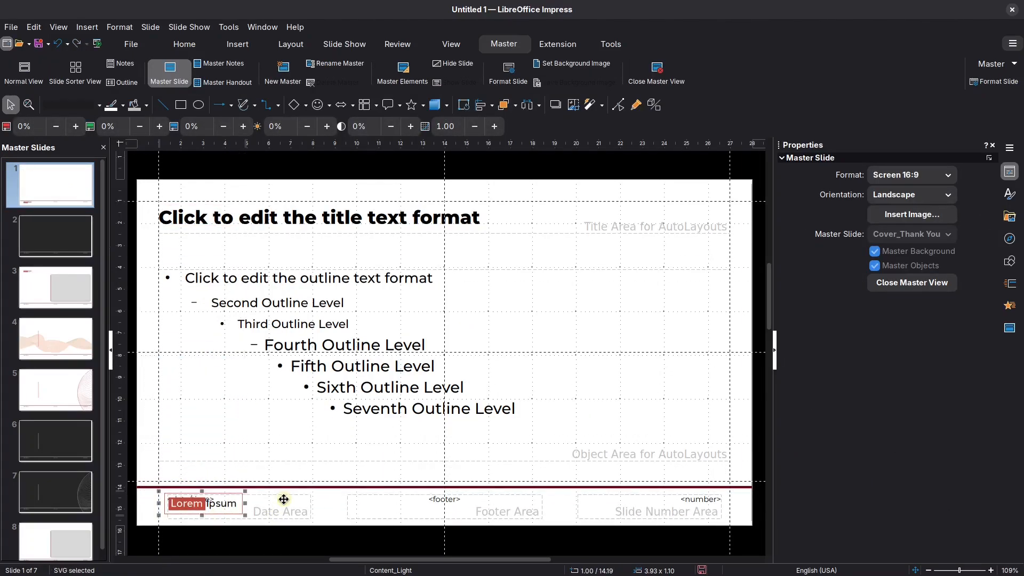
left_click(283, 498)
key("Delete")
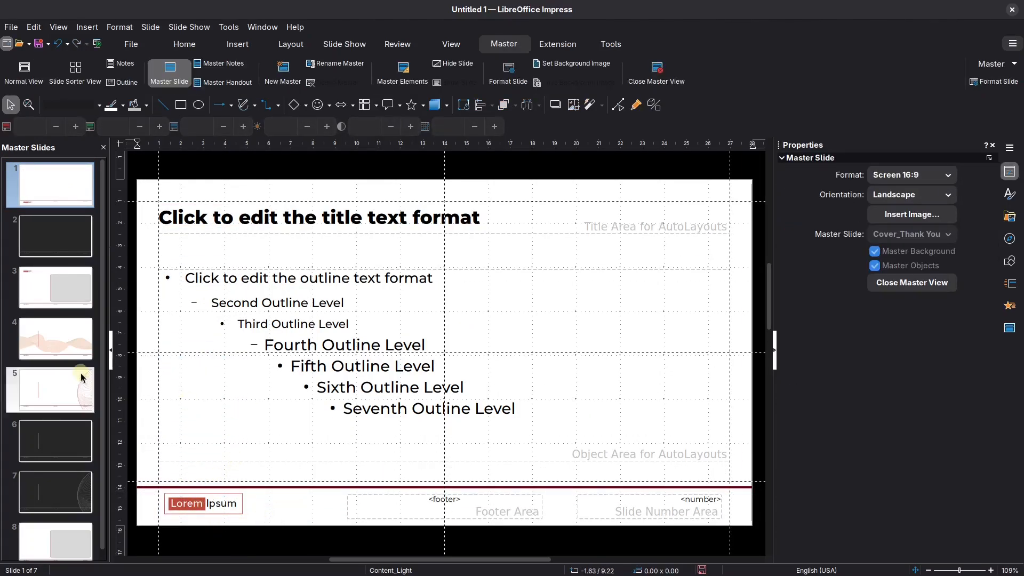
- Copy the footer logo onto the light breaker master with the curved red line pattern, replacing its Date Area
left_click(238, 507)
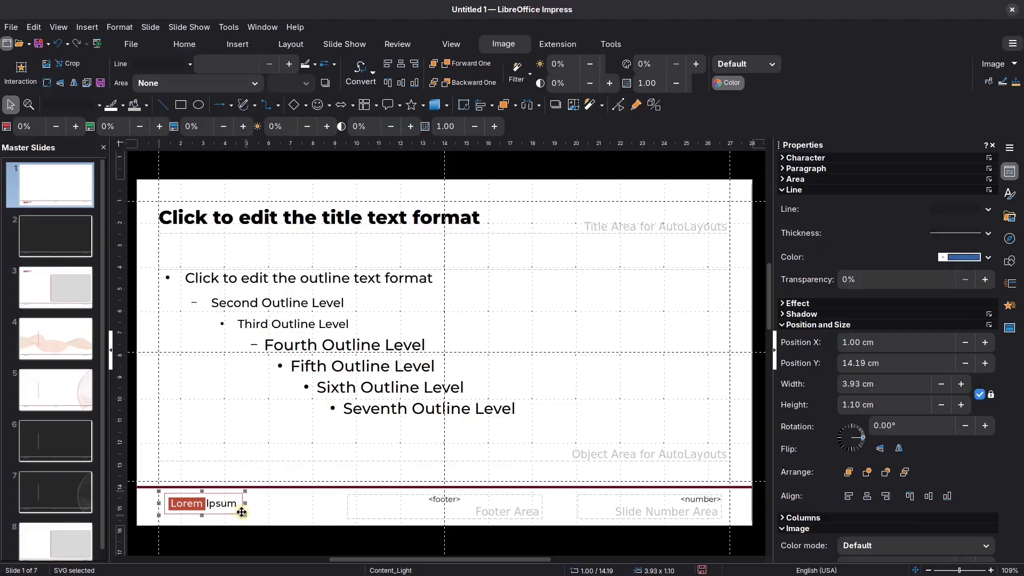
left_click(59, 409)
left_click(197, 493)
- Delete the Date Area on the 1_Cover_Thank You master and paste the logo in its place in the footer
left_click(55, 539)
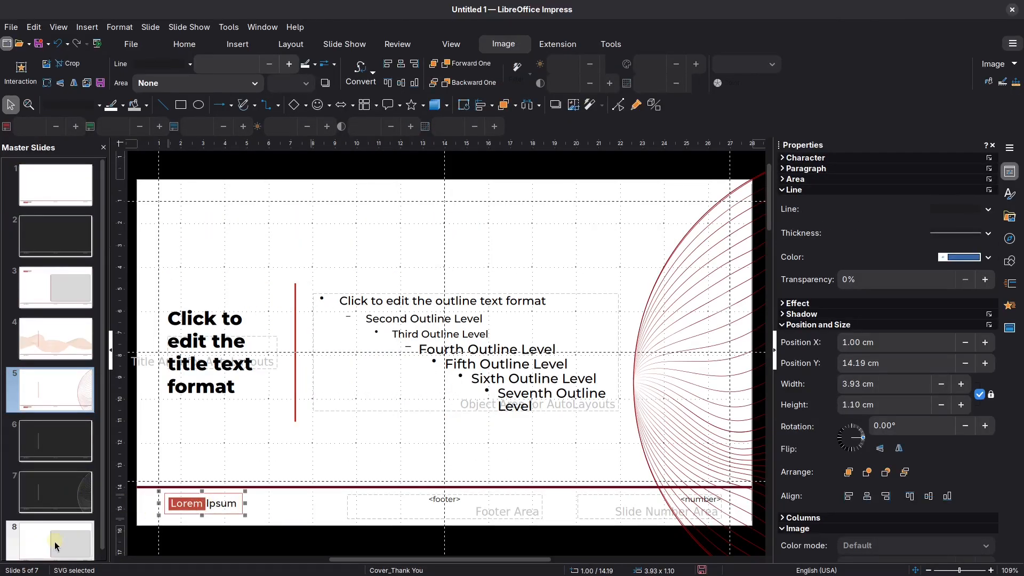
left_click(219, 517)
key("Delete")
key("ctrl+v")
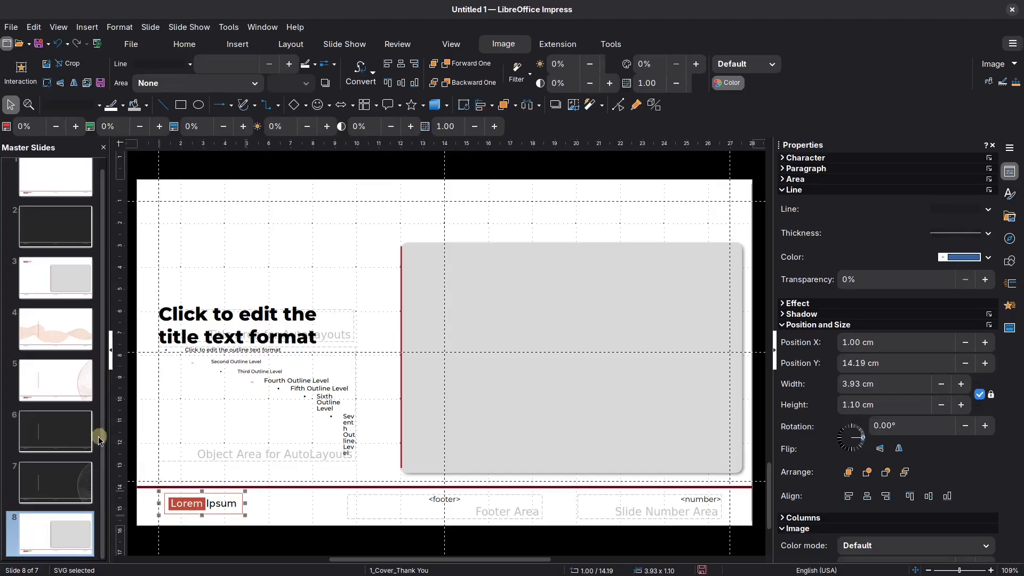
- Delete the Date Area on the Breaker 2 Dark master and paste the logo in its place in the footer
left_click(59, 486)
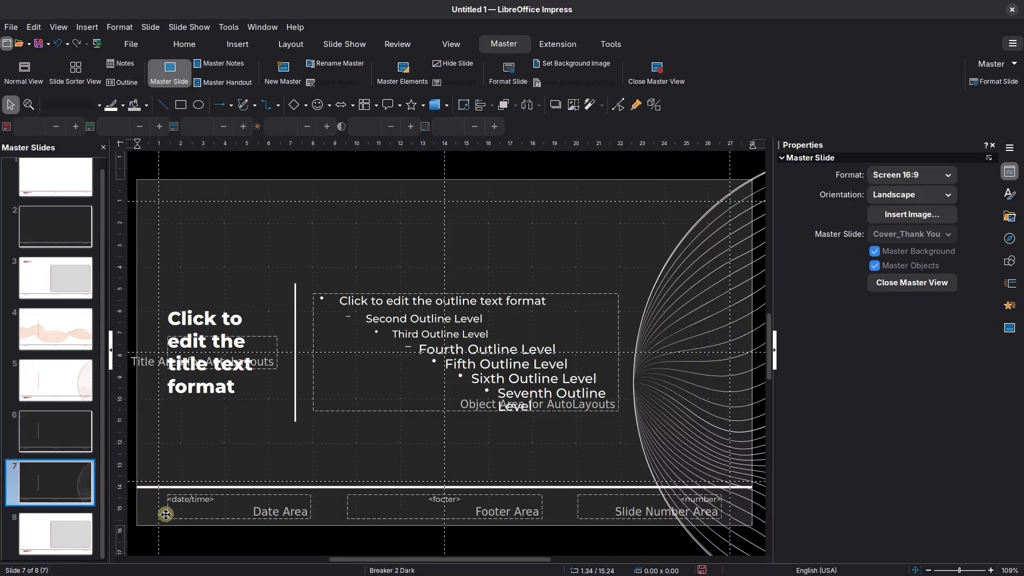
left_click(166, 514)
key("Delete")
key("ctrl+v")
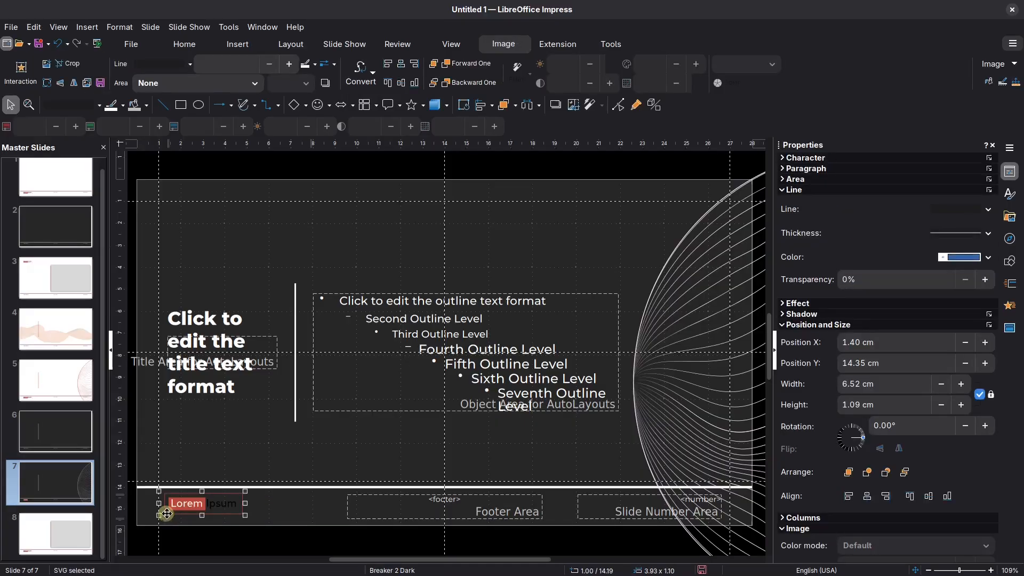
- Try the Black/White and Grayscale color modes on the Breaker 2 Dark footer logo, finishing with Black/White
left_click(781, 325)
left_click(889, 364)
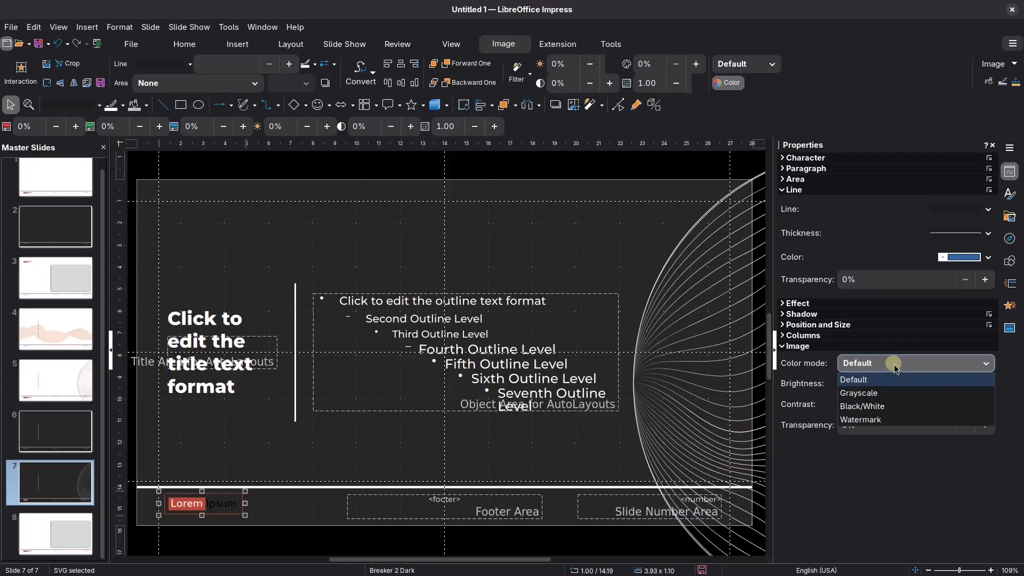
left_click(882, 406)
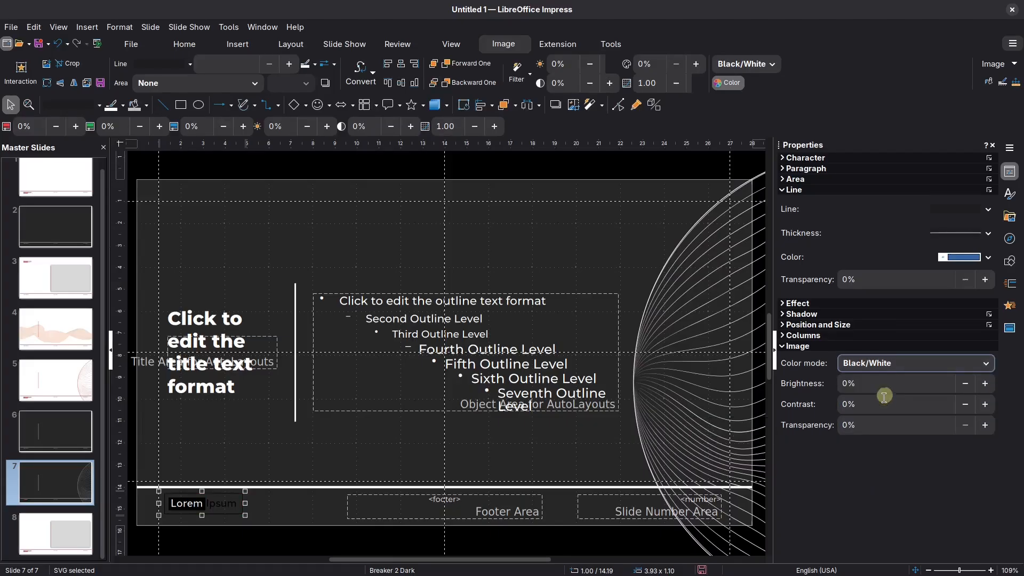
left_click(896, 362)
left_click(883, 394)
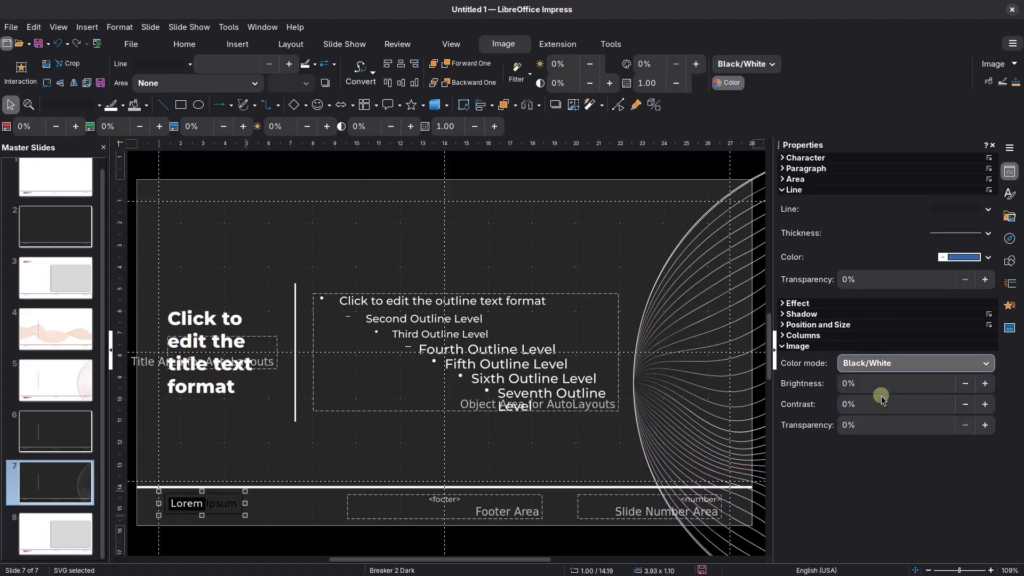
left_click(887, 364)
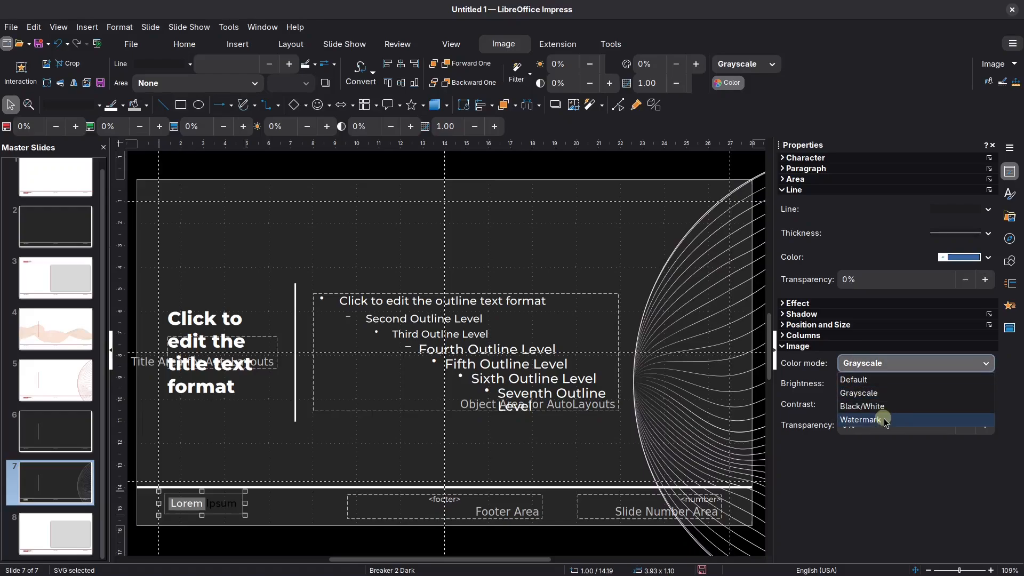
left_click(884, 406)
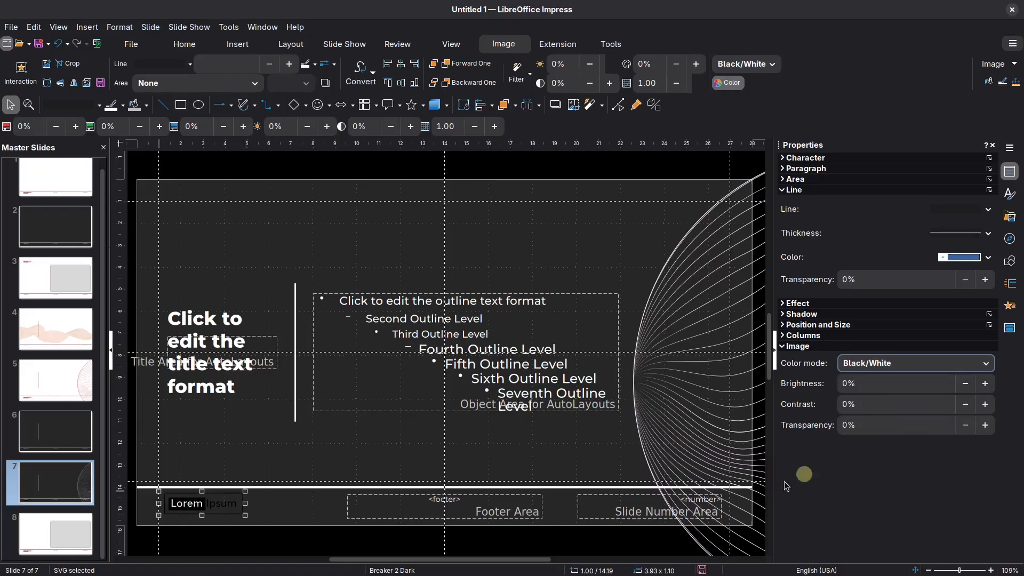
- Copy the Black/White logo onto the Breaker 1 Dark master's footer, replacing its Date Area
left_click(238, 514)
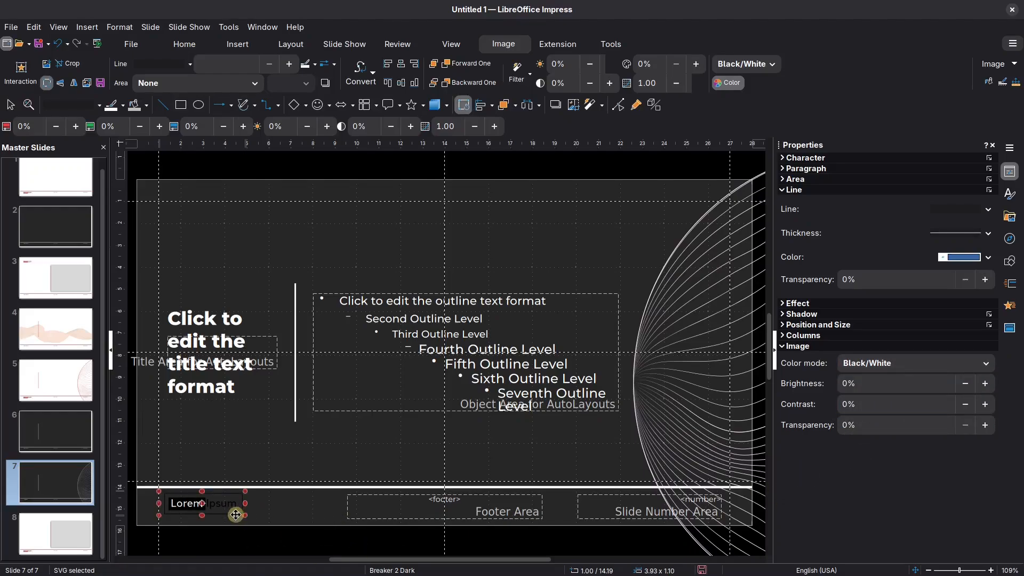
left_click(237, 515)
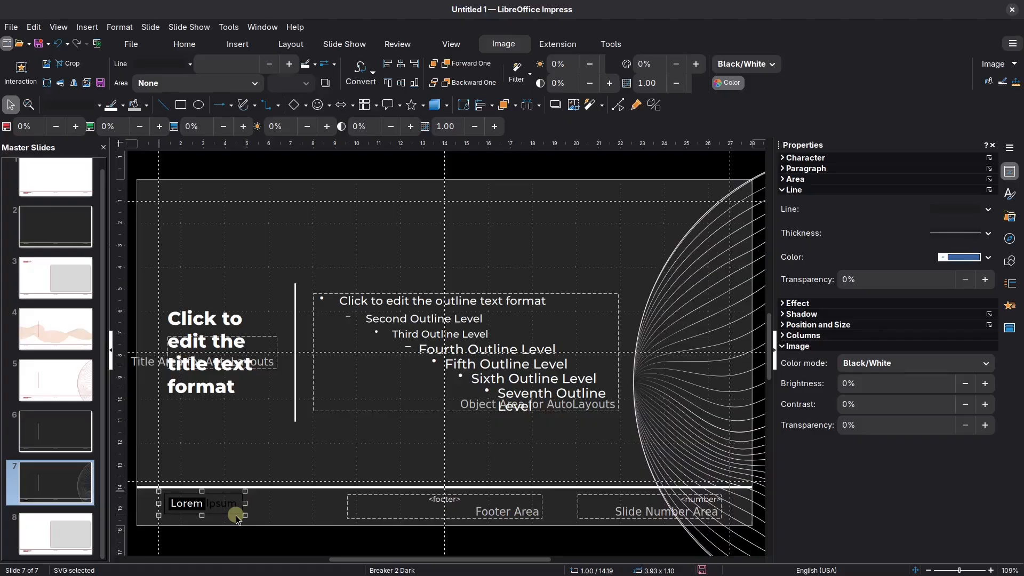
left_click(50, 446)
left_click(228, 519)
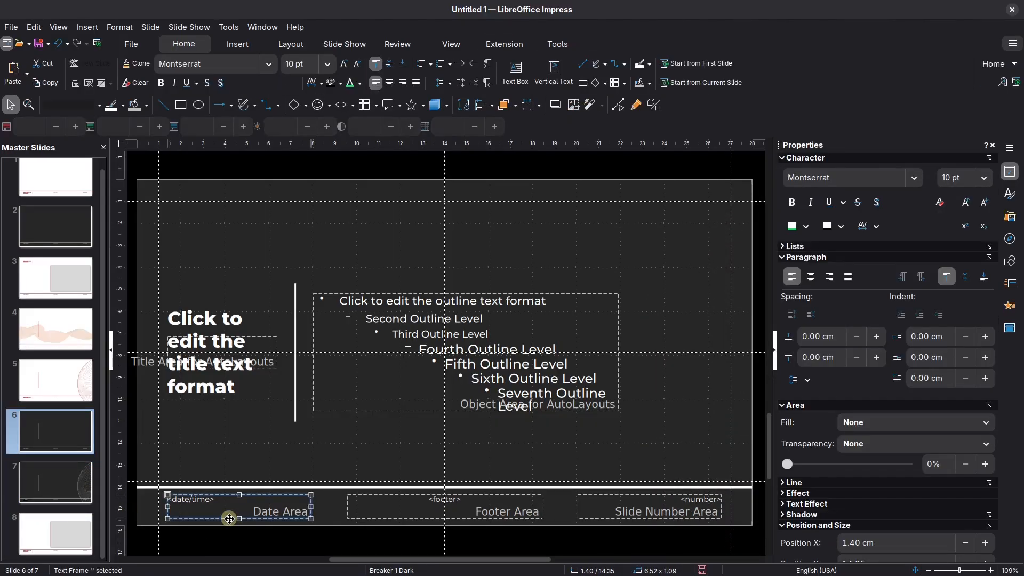
key("Delete")
left_click(228, 515)
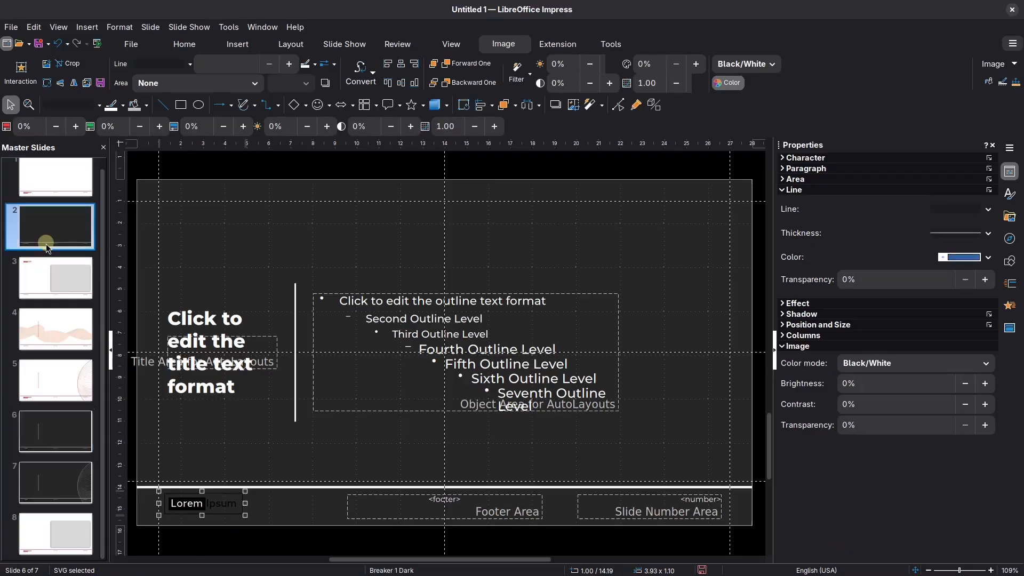
- Delete the Date Area on the Content_Dark master and paste the Black/White logo in its place
left_click(46, 241)
left_click(236, 519)
key("Delete")
left_click(236, 518)
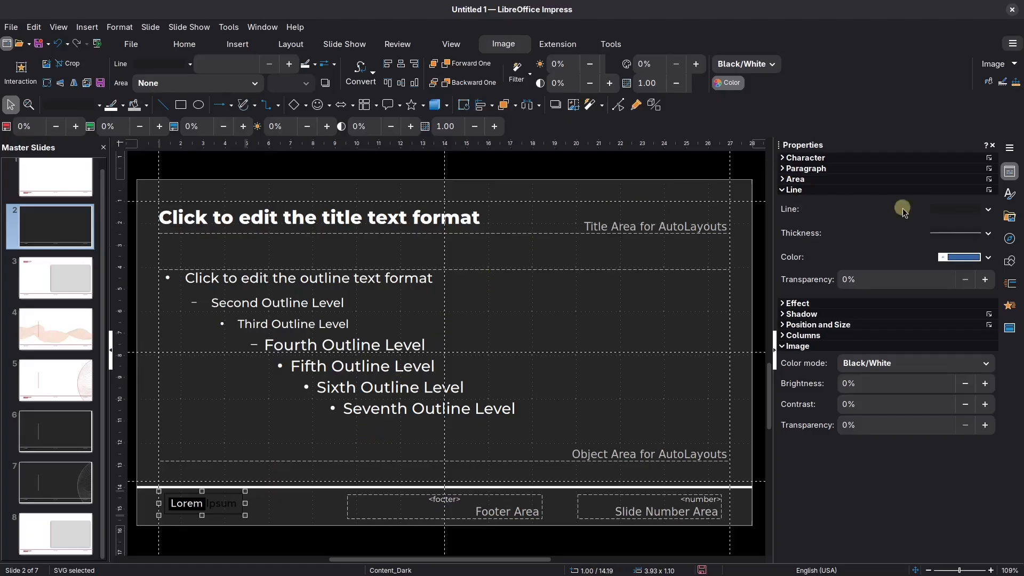
left_click(1013, 197)
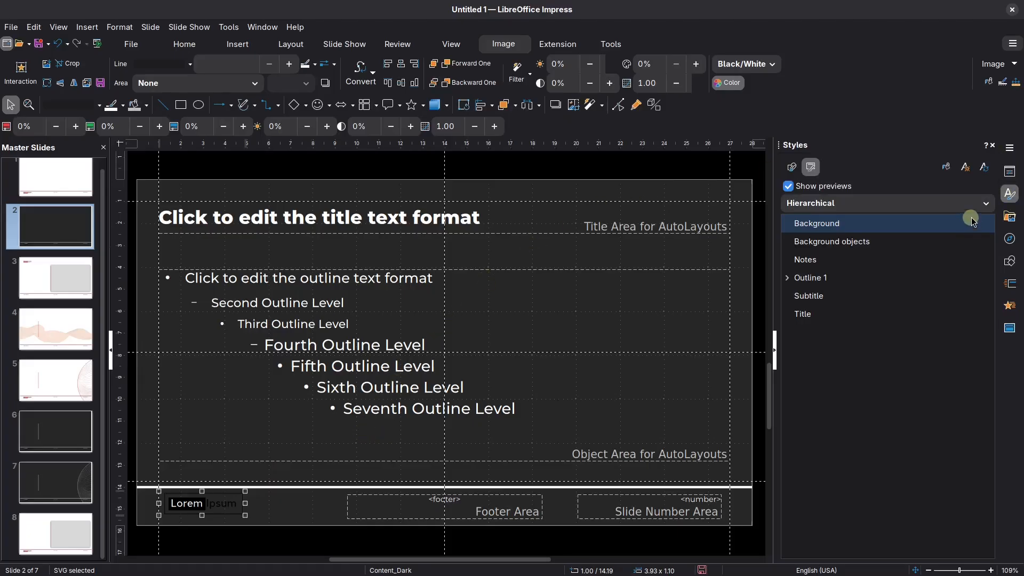
left_click(1009, 174)
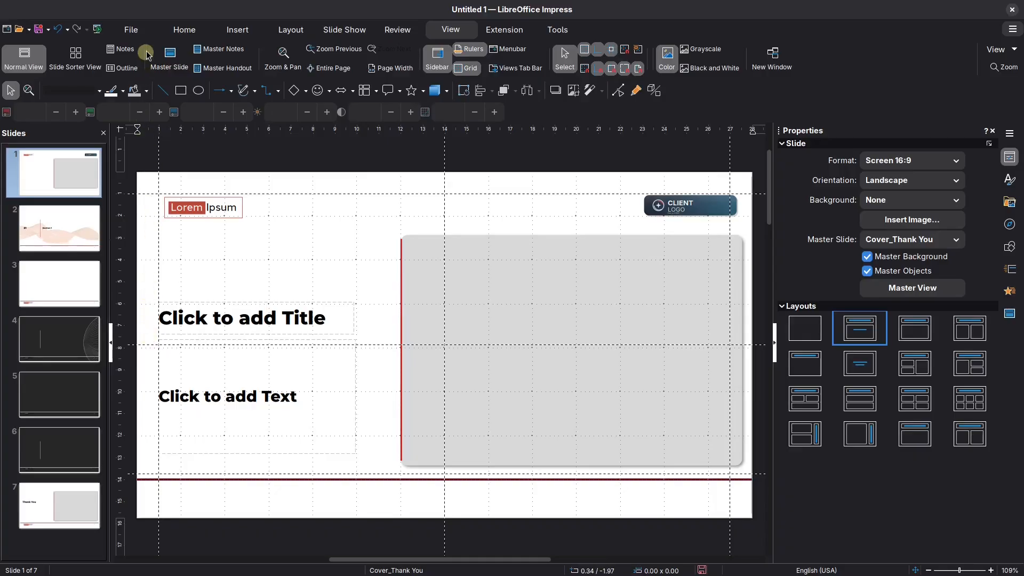
- Save the presentation as the default template "The Open Marketer Sample Template" in the My Templates category
left_click(137, 32)
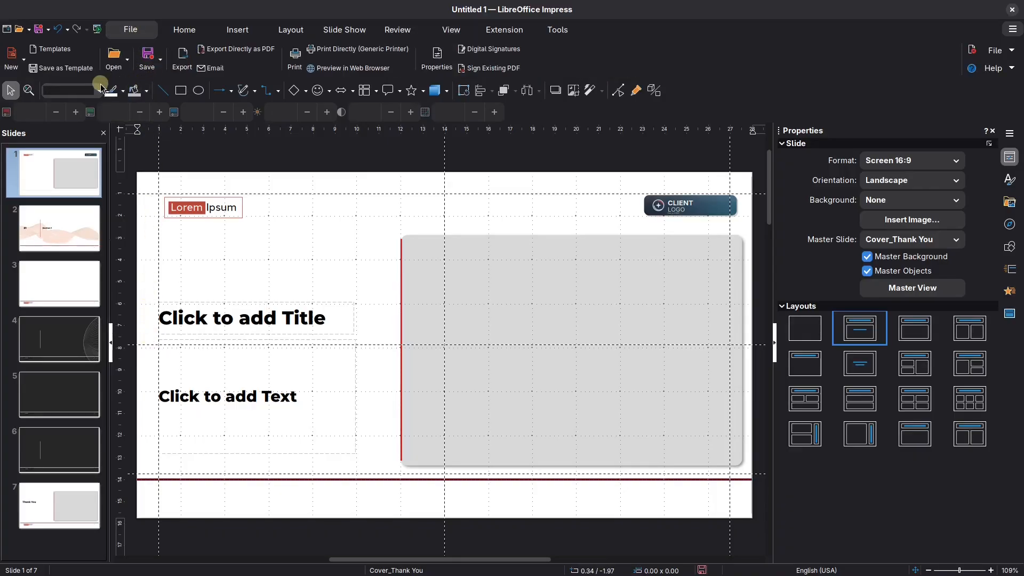
left_click(79, 70)
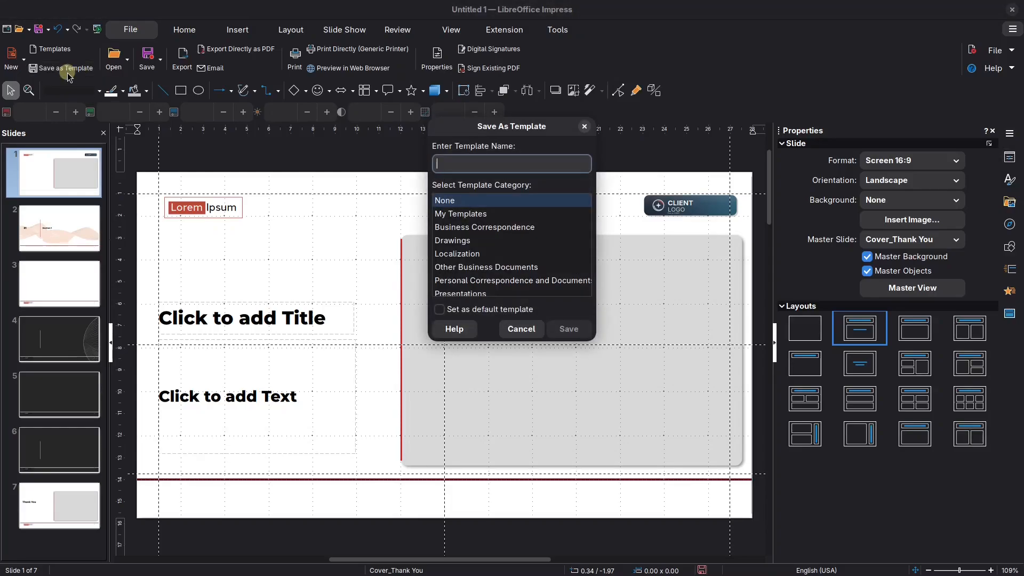
left_click(451, 215)
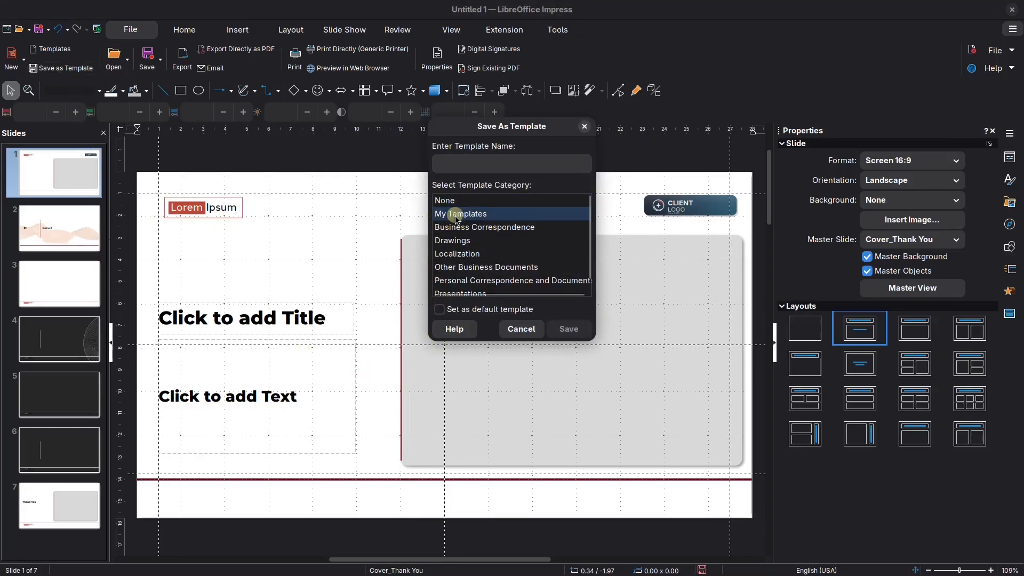
left_click(440, 311)
left_click(487, 169)
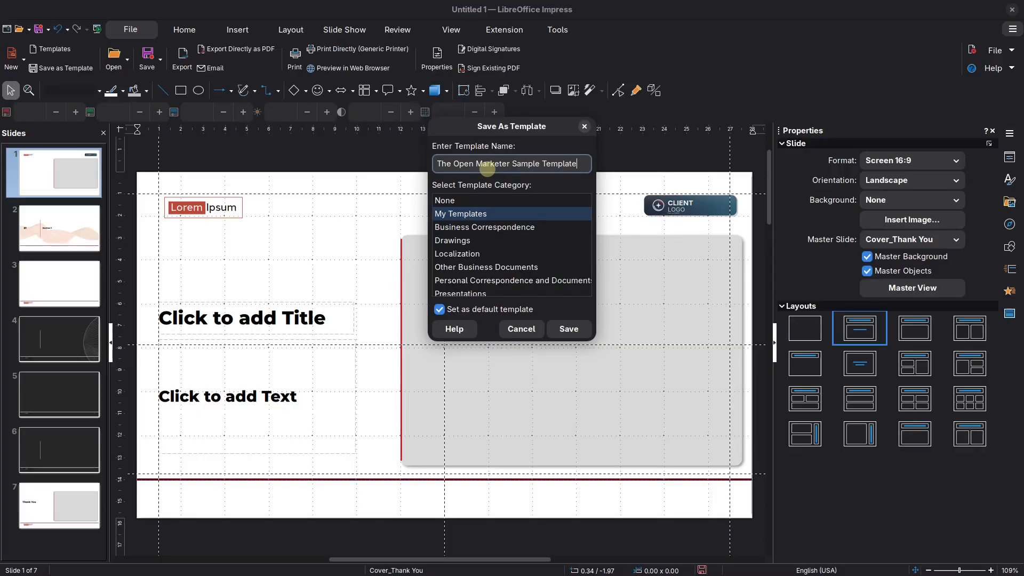
left_click(570, 338)
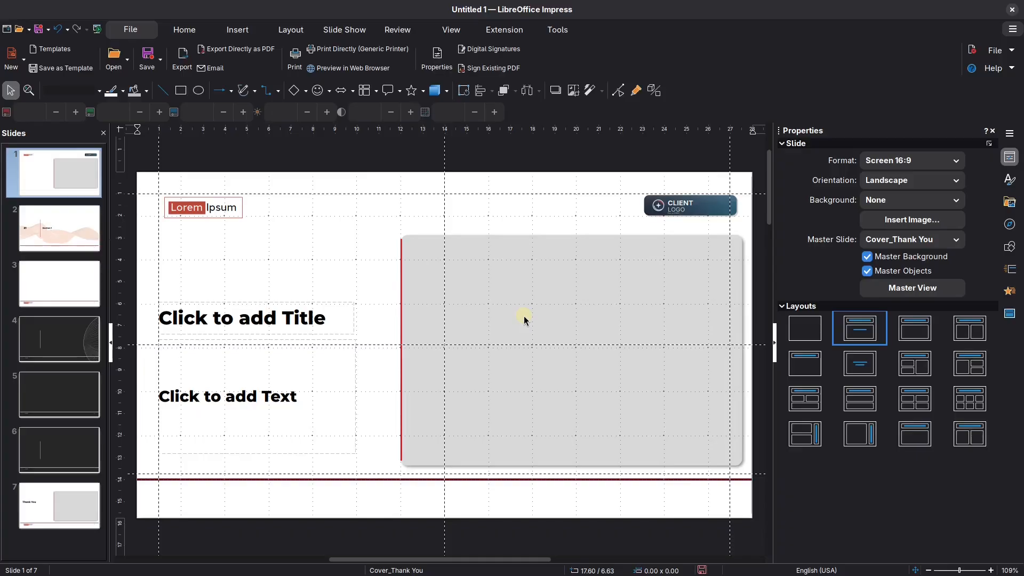
- Save the presentation as Prepared_Template.odp and close its window
left_click(162, 67)
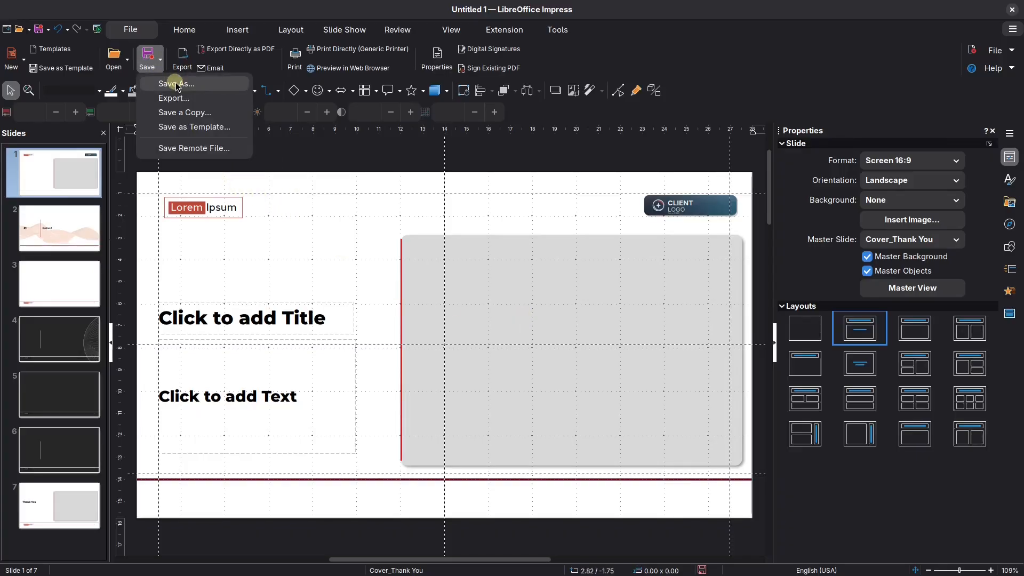
left_click(177, 84)
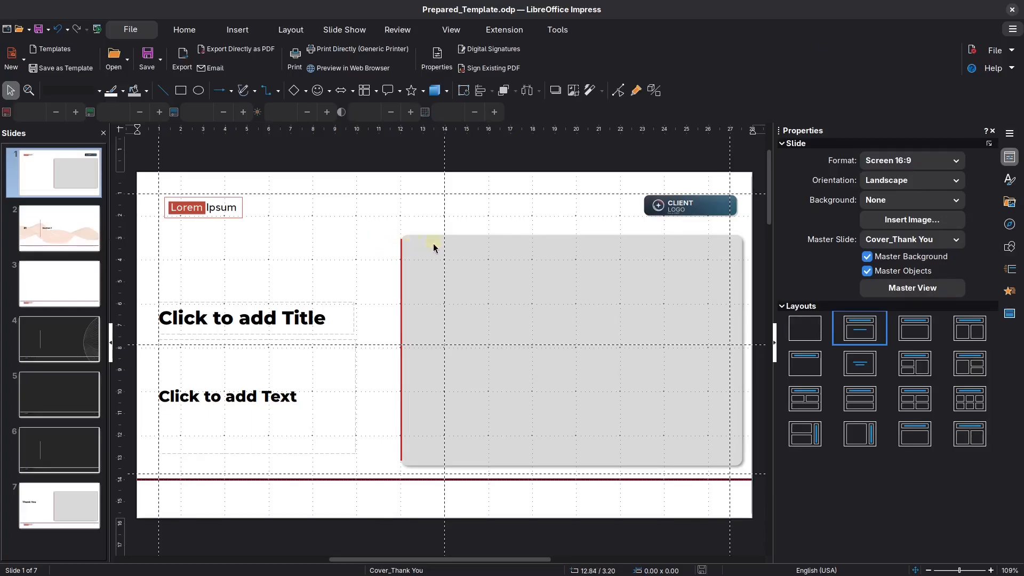
left_click(1013, 12)
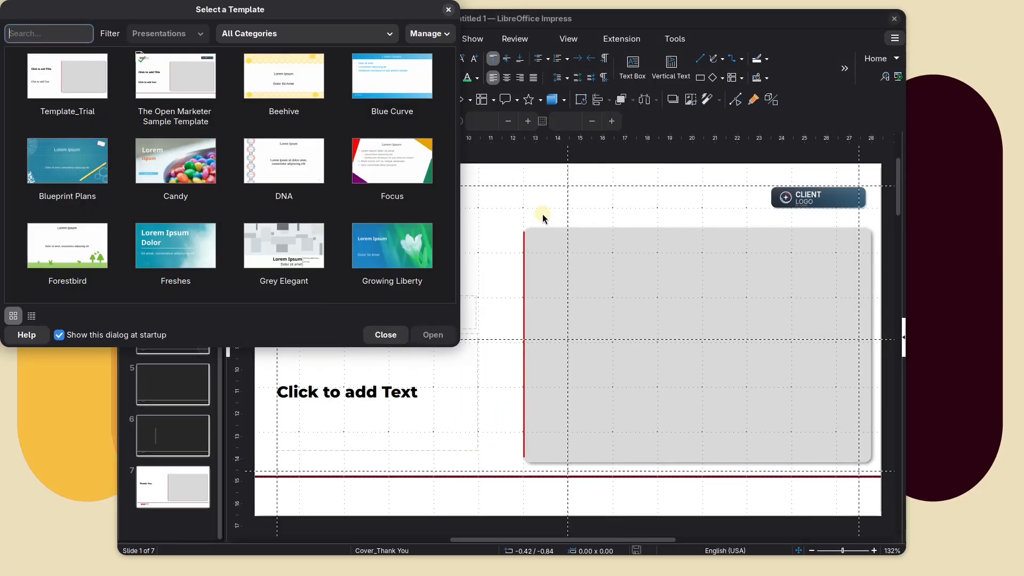
- Find The Open Marketer Sample Template among the available templates, close the template selection and maximize the new presentation's window
left_click(82, 119)
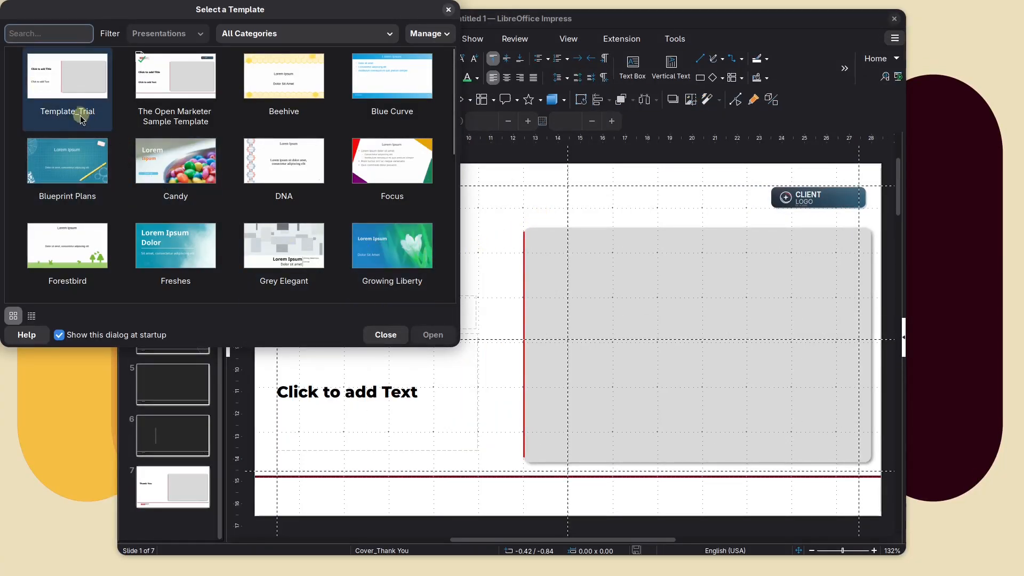
left_click(134, 109)
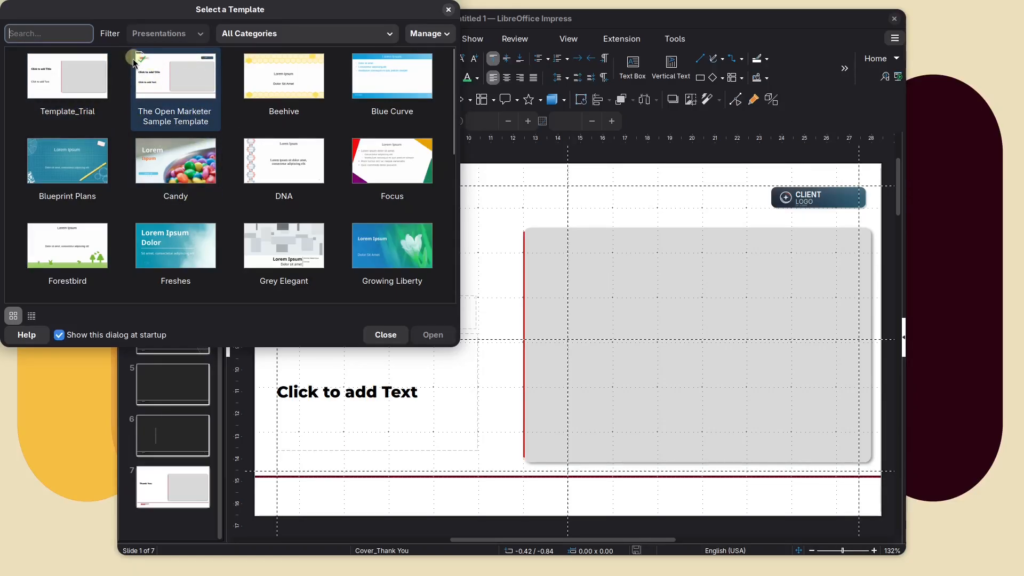
left_click(180, 129)
left_click(389, 337)
left_click(382, 338)
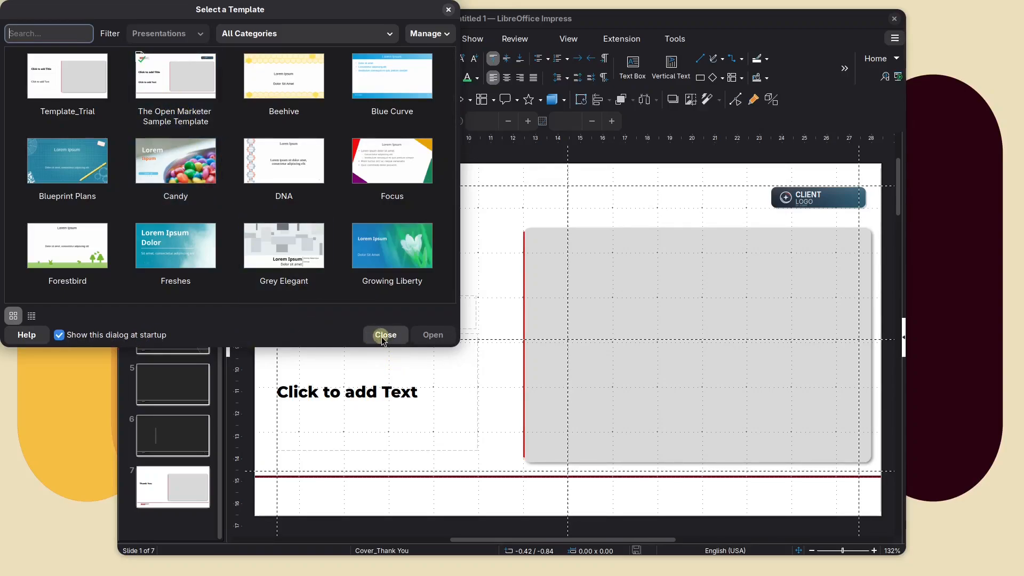
left_click(384, 338)
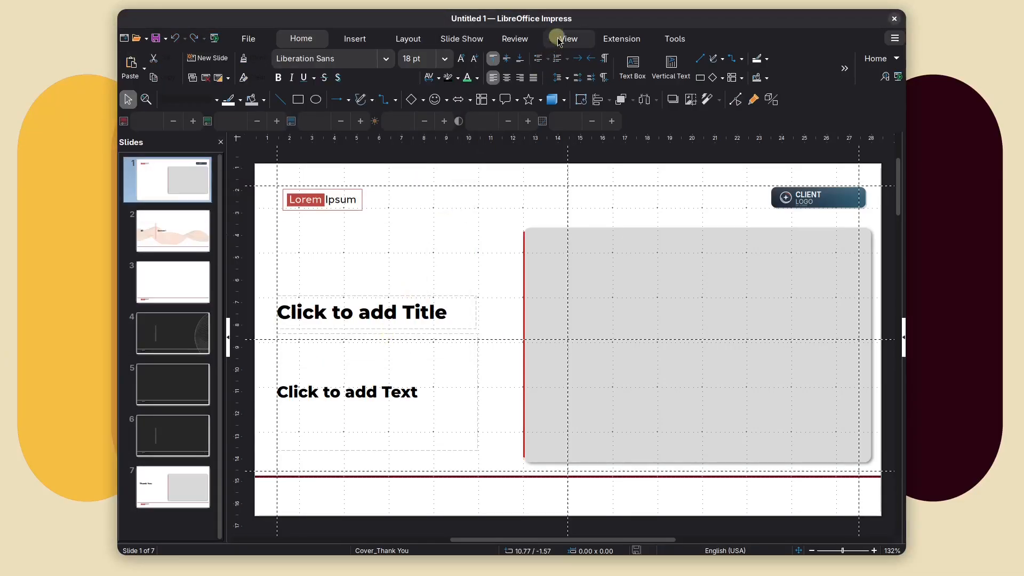
double_click(571, 18)
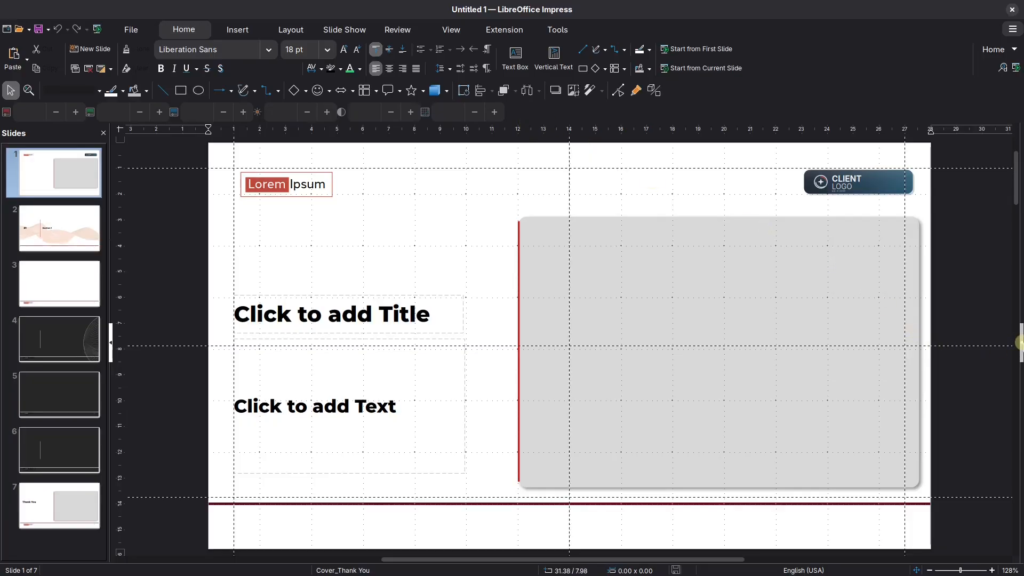
- Show the sidebar, review the light, dark and breaker master slides in the new presentation, and return to normal view
left_click(1020, 344)
left_click(871, 288)
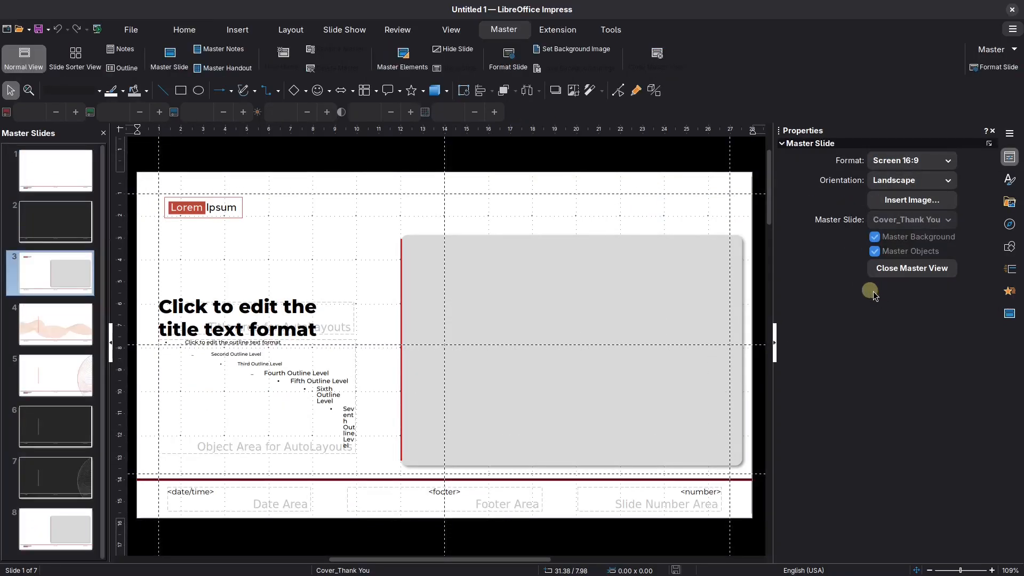
left_click(56, 176)
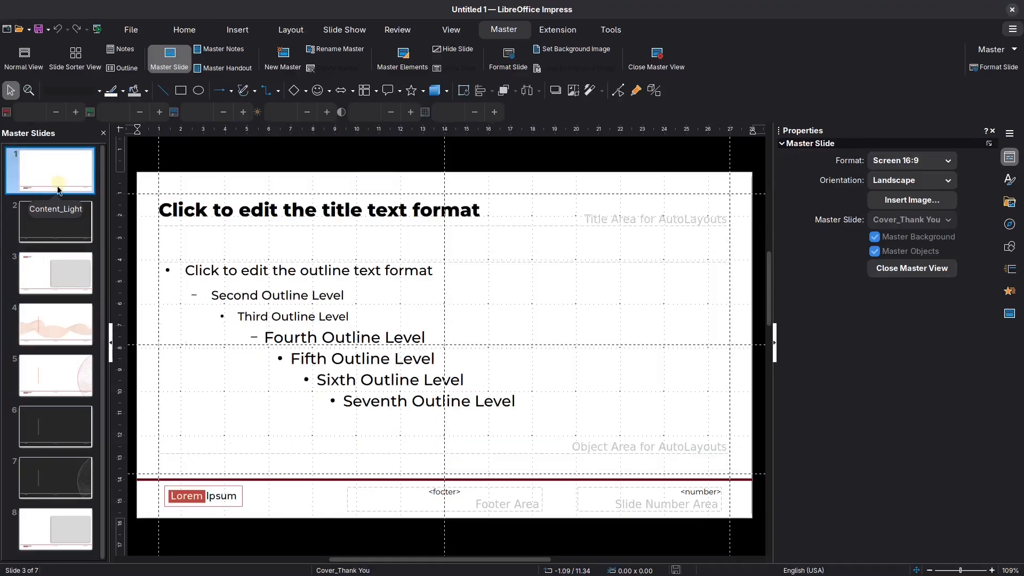
left_click(59, 239)
left_click(54, 376)
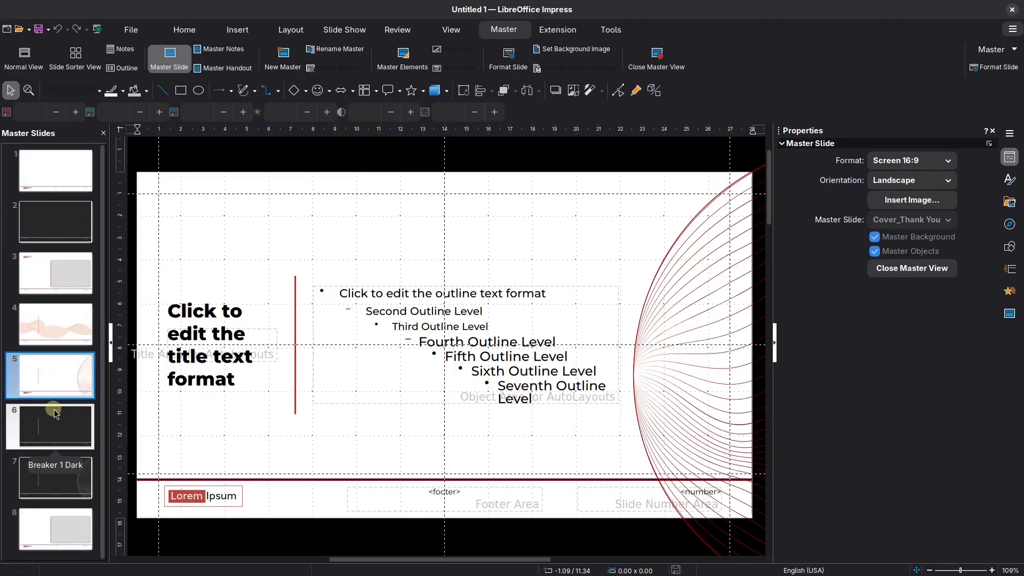
left_click(926, 268)
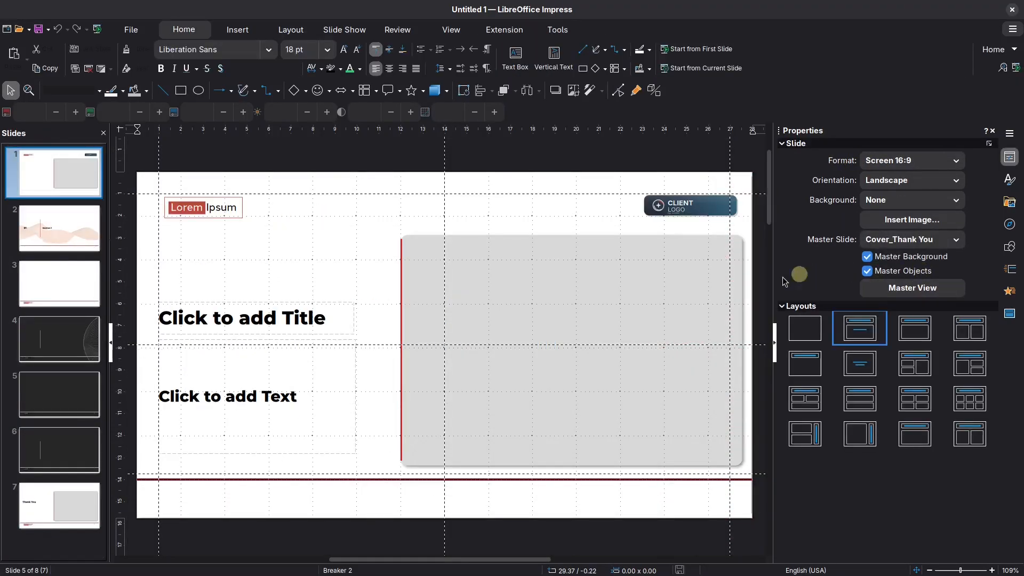
- Examine the theme colors offered for the slide 1 title and the slide 2 "Section 1" text, and check the content slide 3
left_click(195, 303)
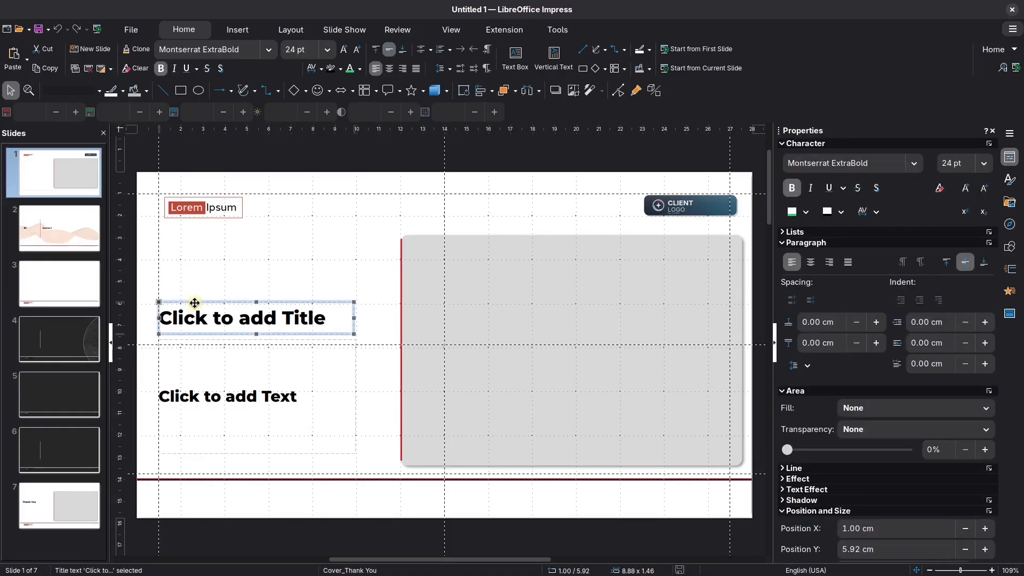
left_click(122, 91)
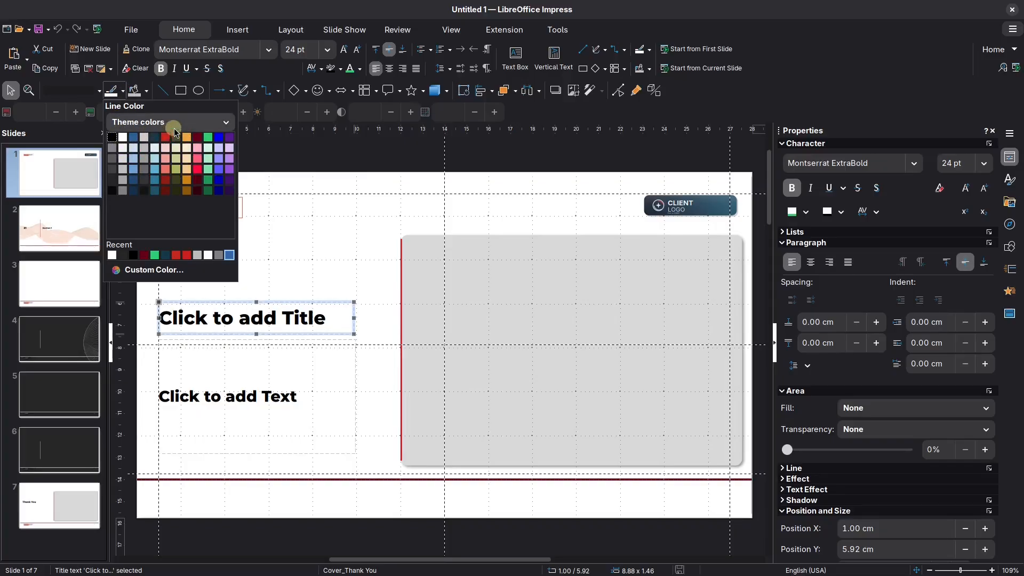
left_click(72, 232)
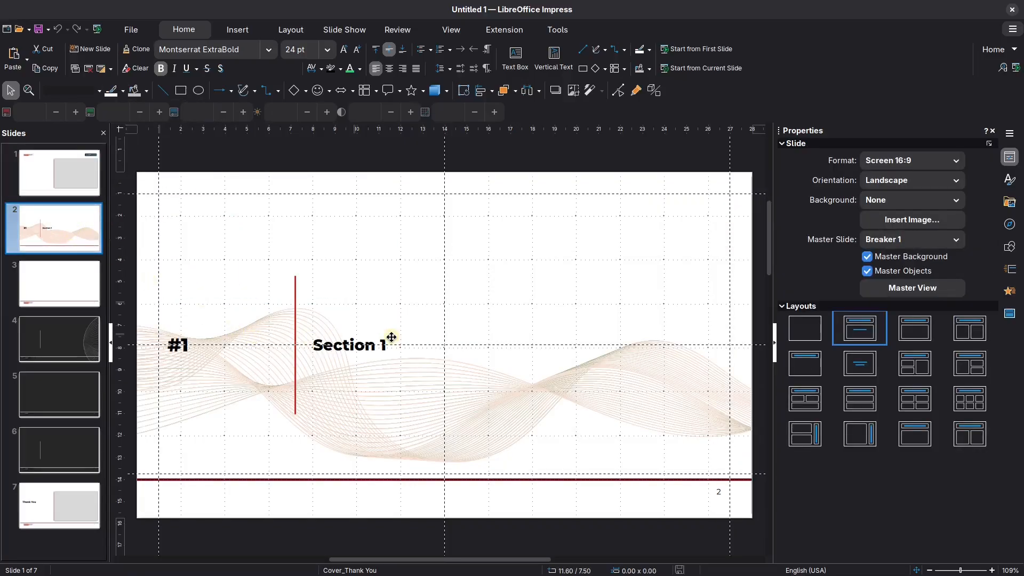
left_click(389, 336)
left_click(124, 93)
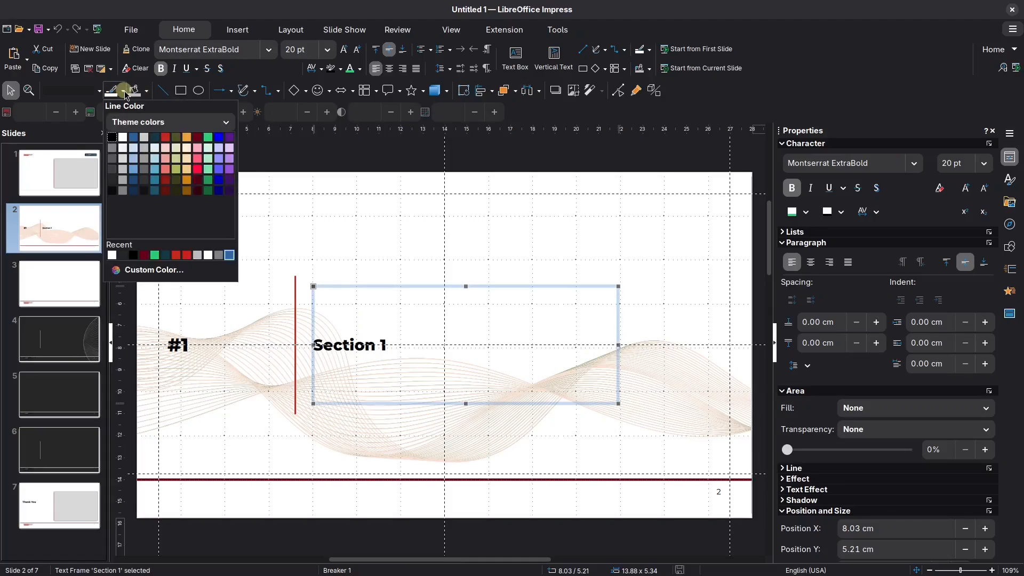
left_click(125, 96)
left_click(94, 277)
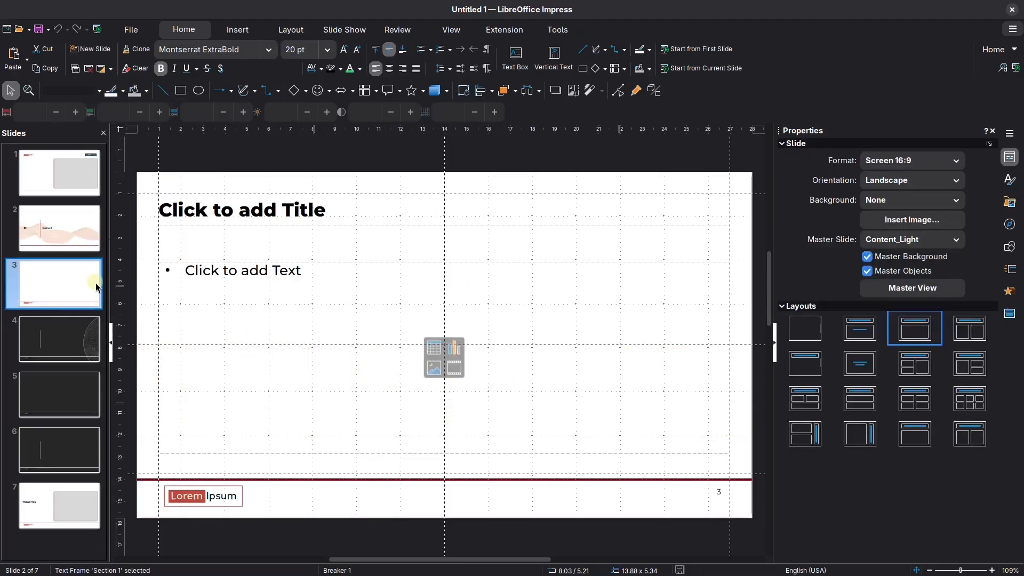
left_click(276, 263)
left_click(179, 251)
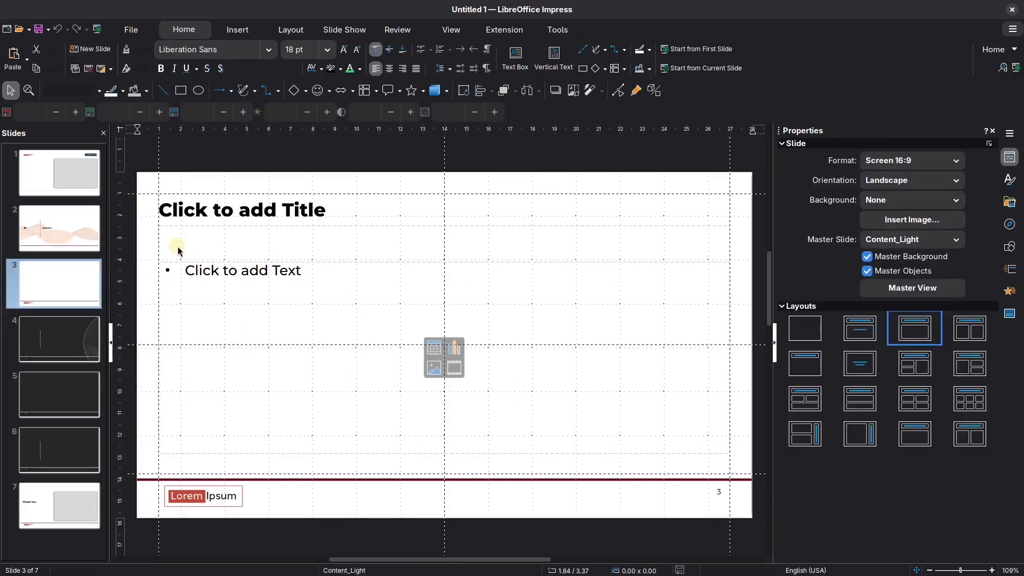